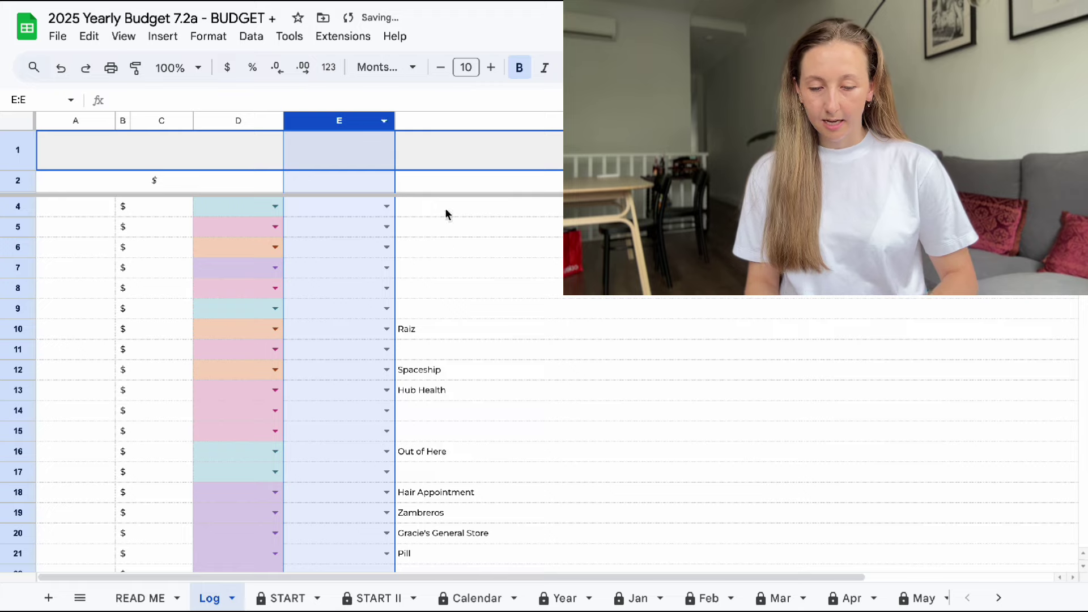
Clear the entries in column F of the Log sheet and check the rows below for leftover data.
left_click(413, 121)
left_click(417, 275)
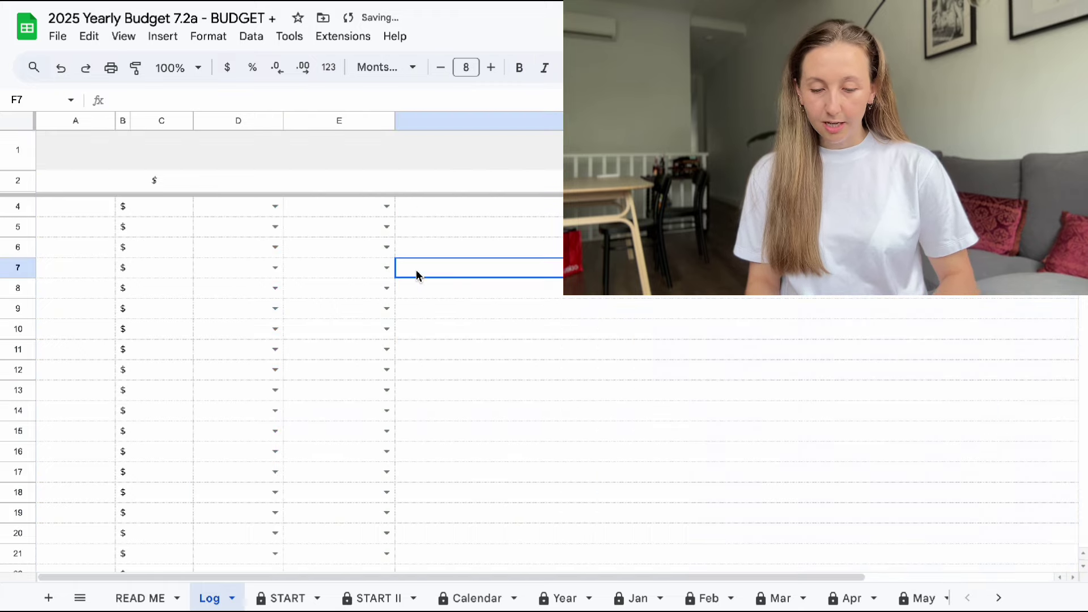
scroll(141, 262, "down", 20)
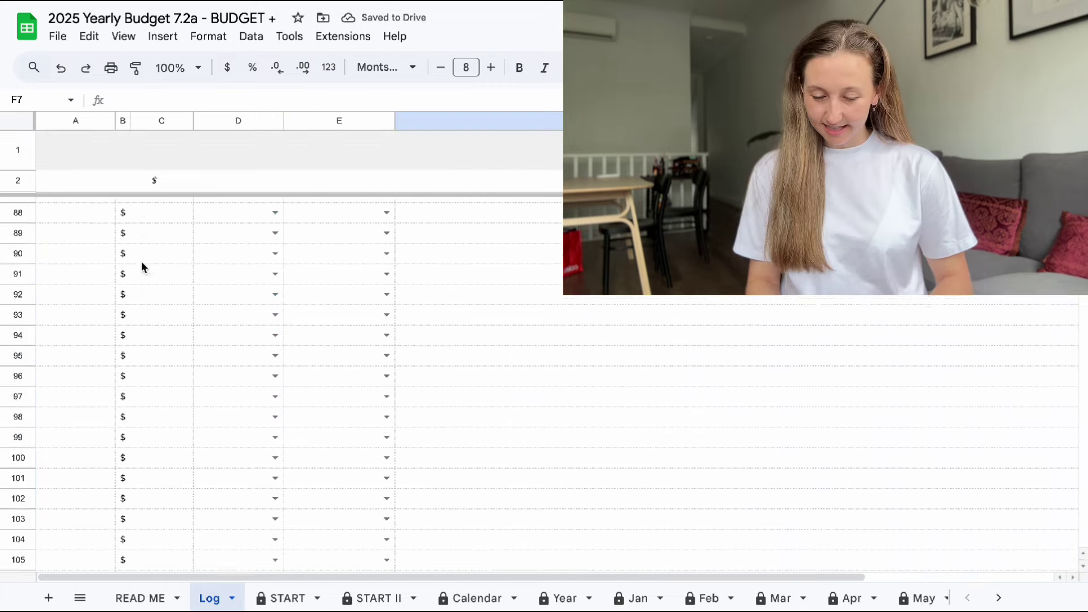
scroll(141, 261, "down", 15)
Delete the first income category, Blackwood RF, on the START sheet.
mouse_move(283, 602)
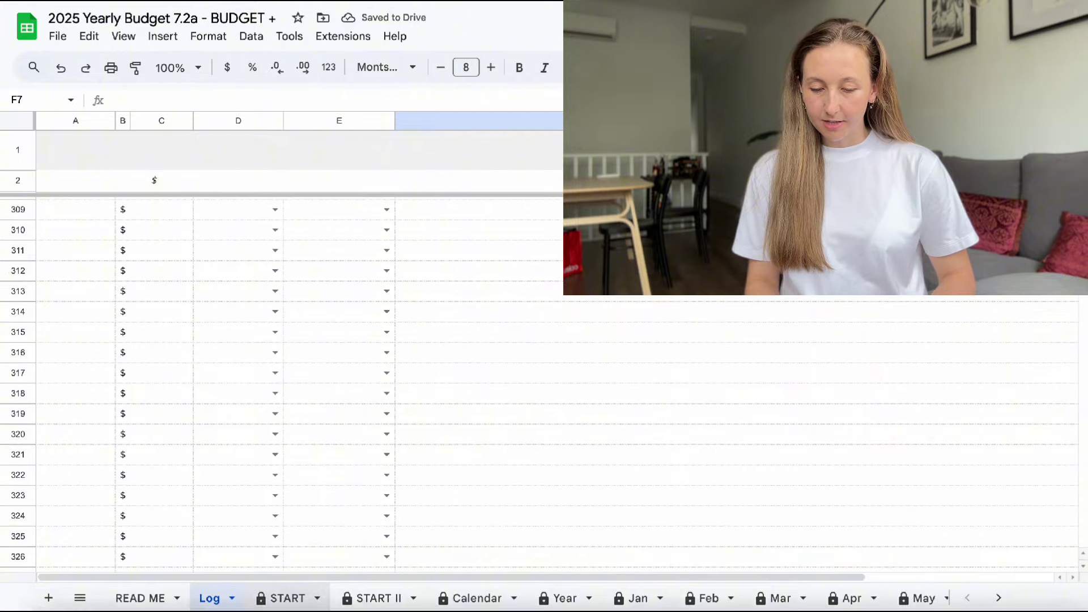
left_click(289, 599)
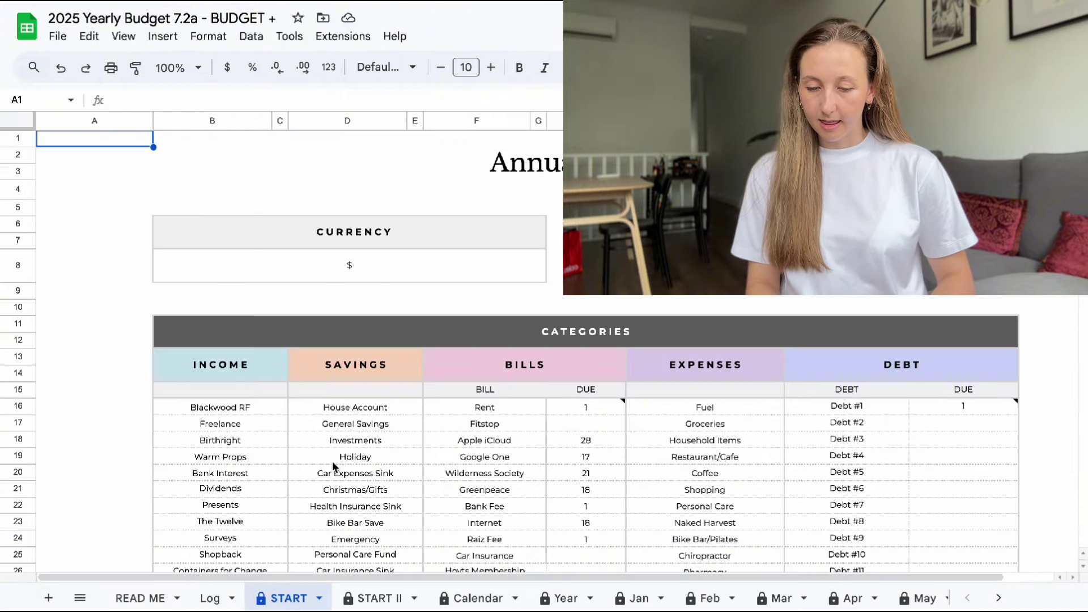
scroll(341, 447, "down", 1)
scroll(341, 442, "down", 4)
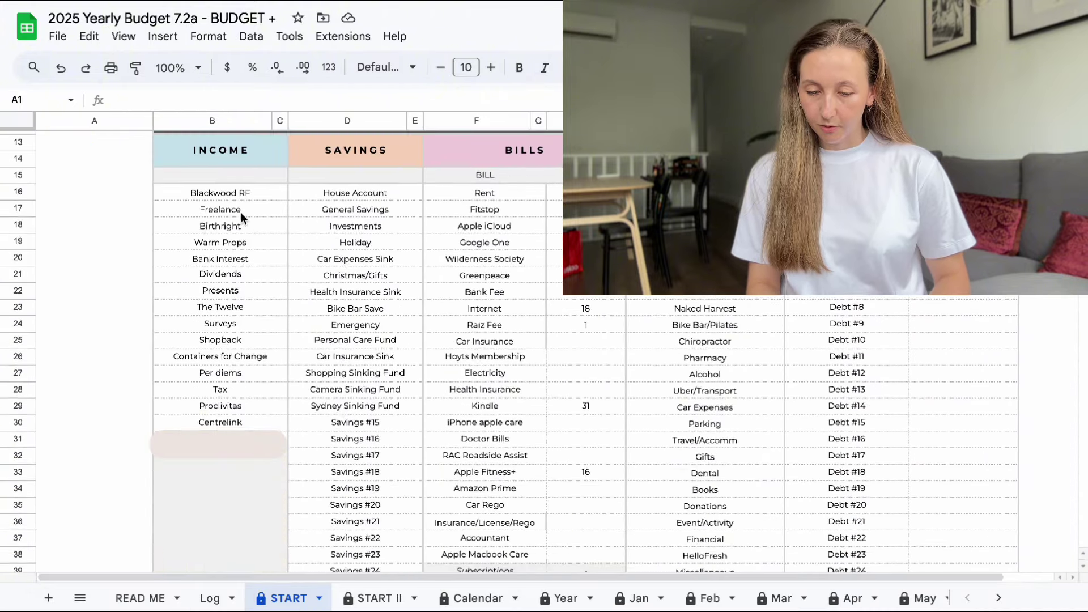
left_click(238, 195)
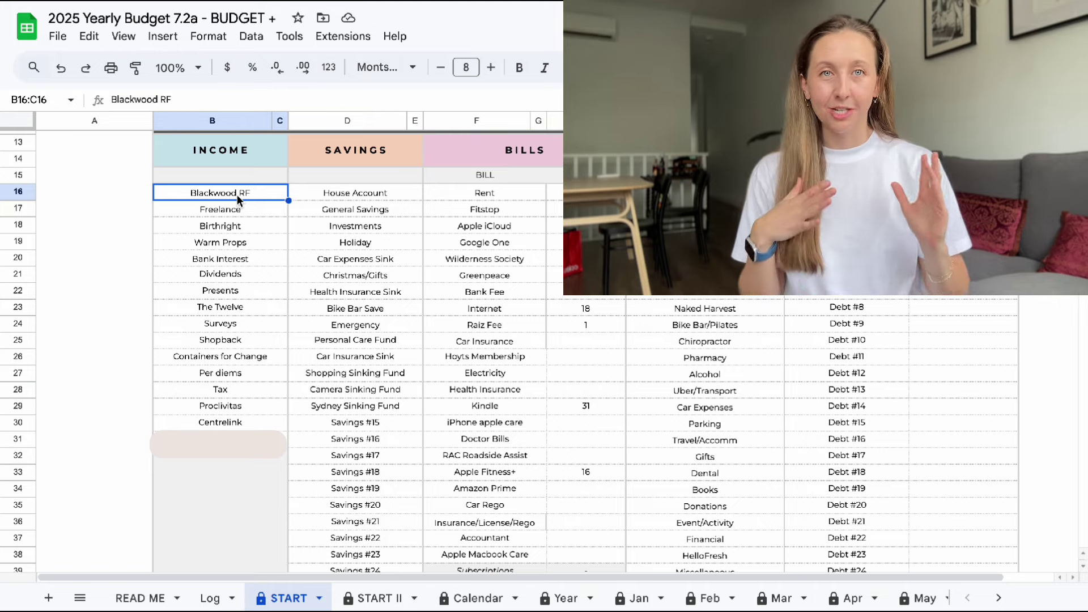
key("Delete")
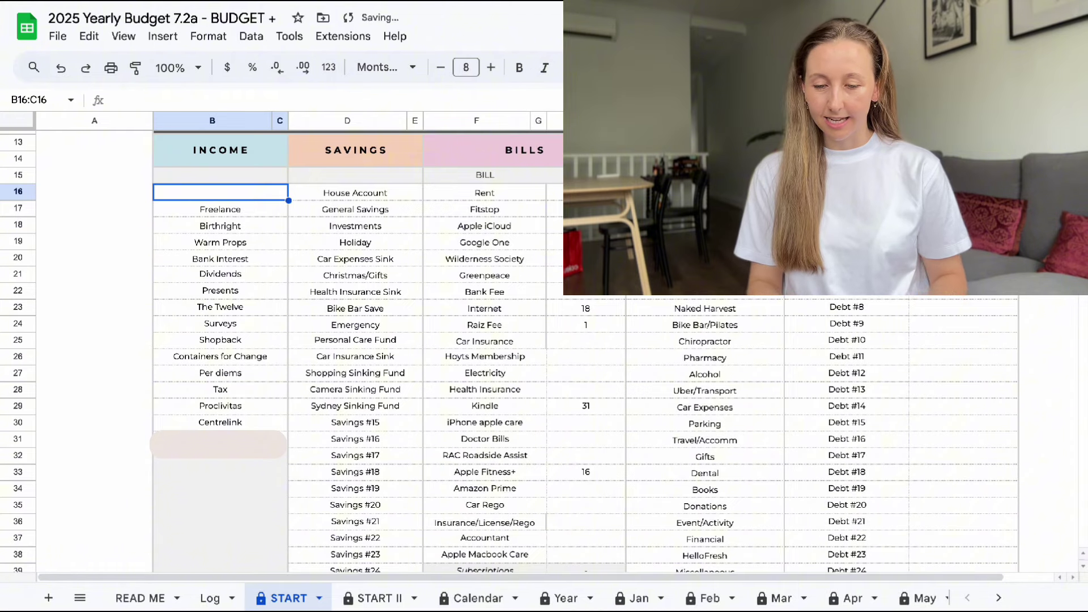
Enter Freelance as the income category in row 16 and clear the duplicate in row 17.
left_click(219, 210)
left_click(220, 192)
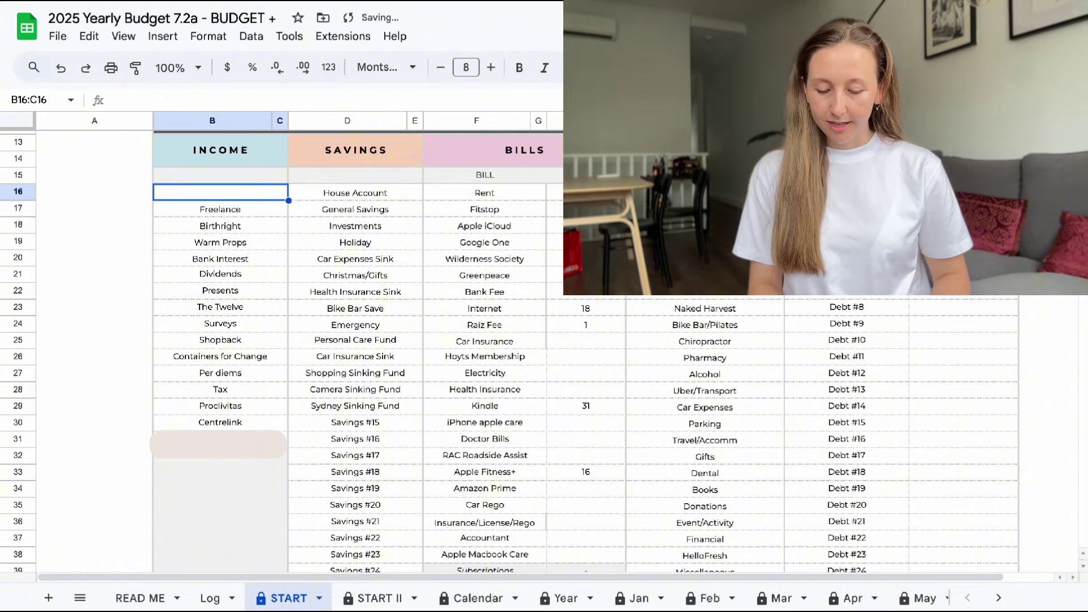
type("Freela")
key("Return")
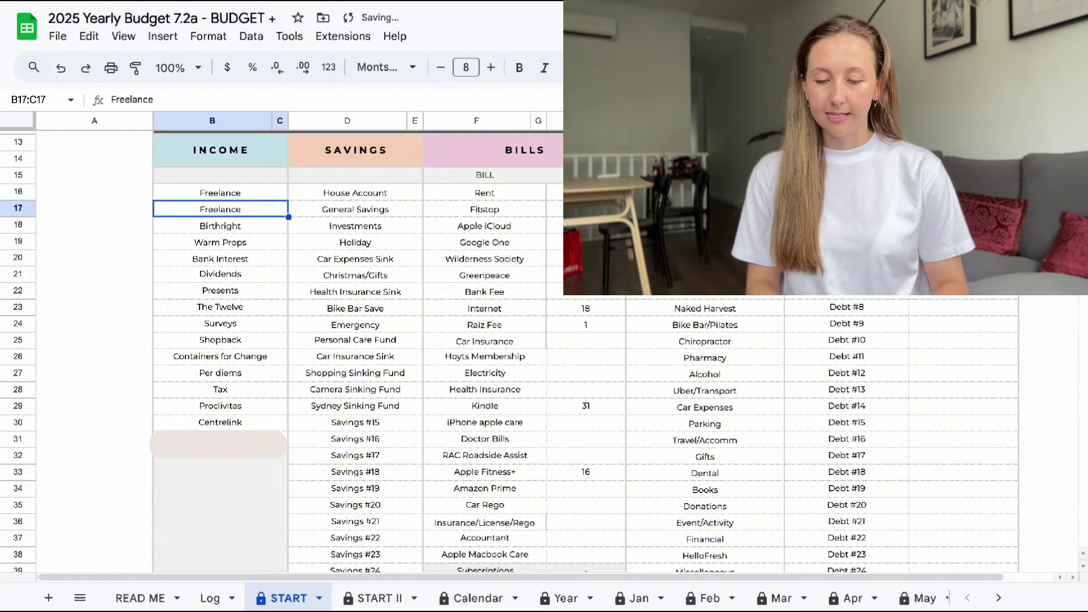
key("Delete")
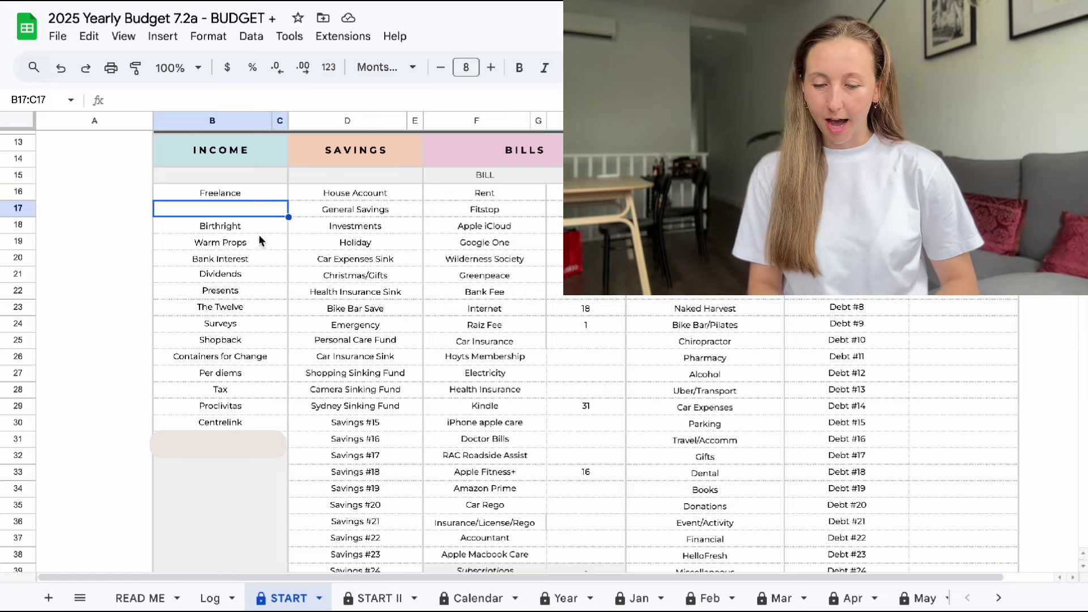
Clear the Birthright and Warm Props income categories in rows 18 and 19.
left_click(243, 227)
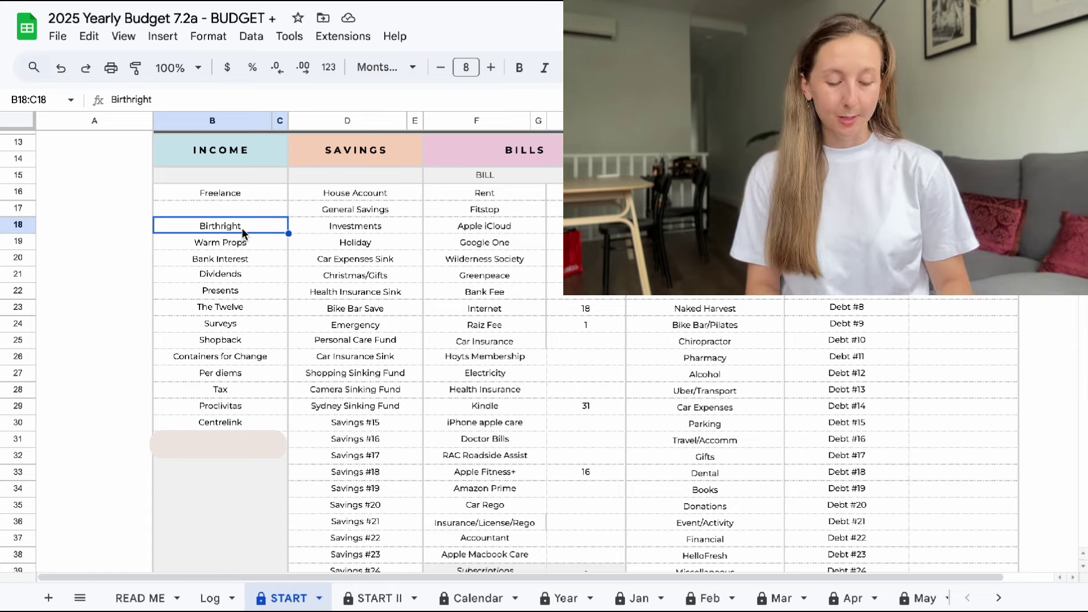
key("Delete")
key("Down")
key("Delete")
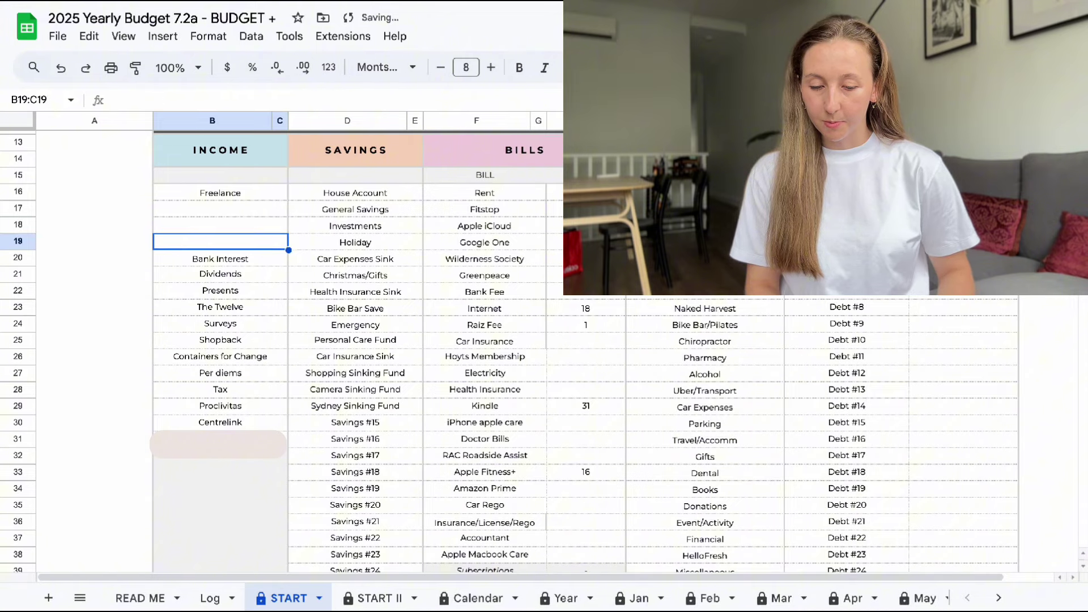
Enter Bank Interest as the income category in row 17 and clear the old Bank Interest entry in row 20.
key("Down")
key("Up")
key("Up")
key("Up")
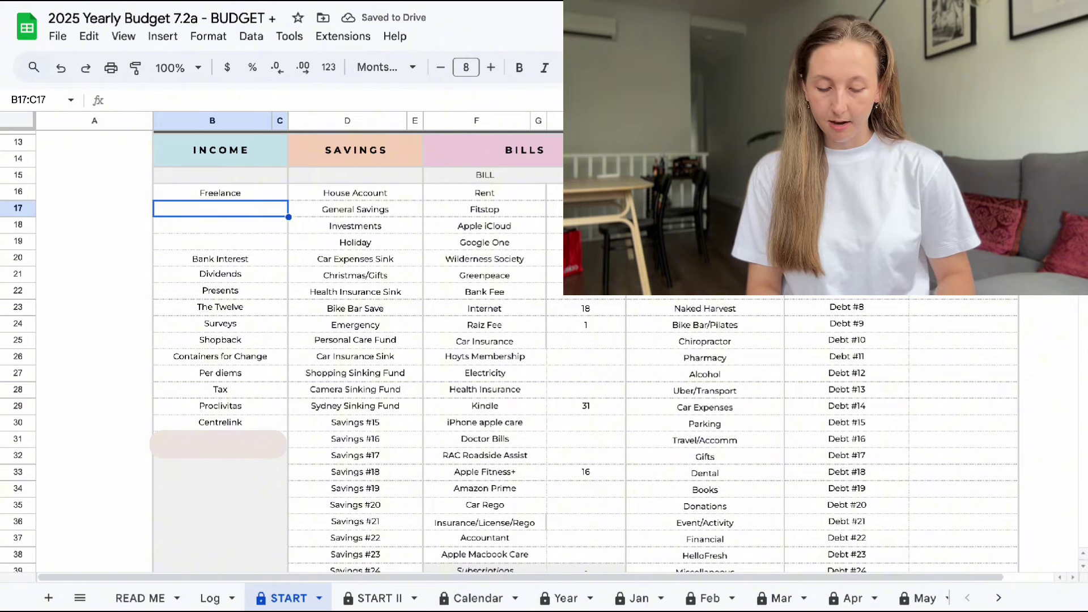
type("Bank Interest")
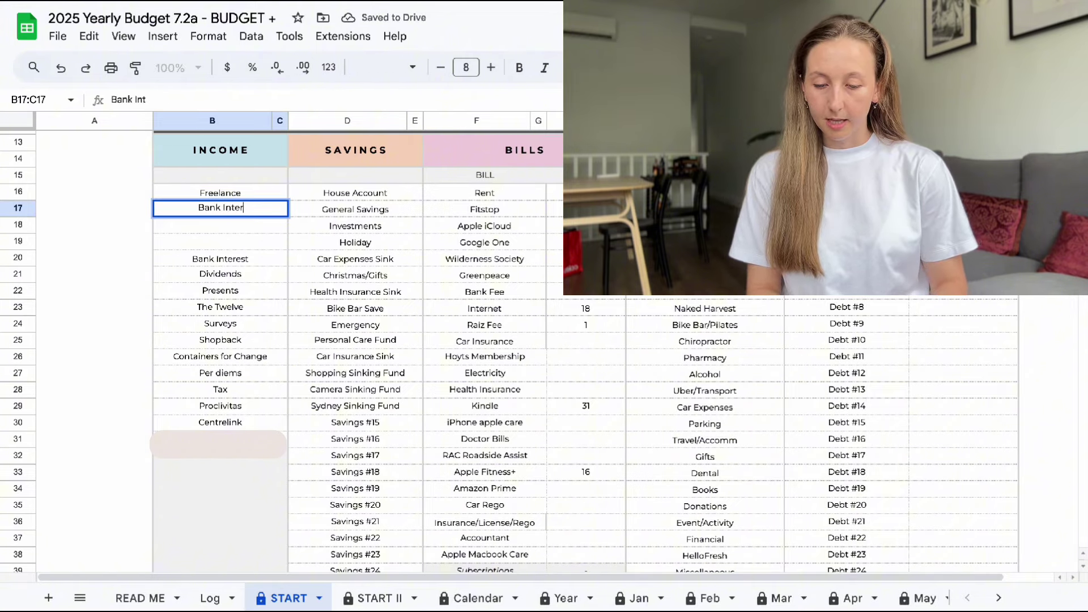
key("Return")
key("Down")
key("Down")
key("Delete")
Enter Dividend as the income category in row 18.
key("Down")
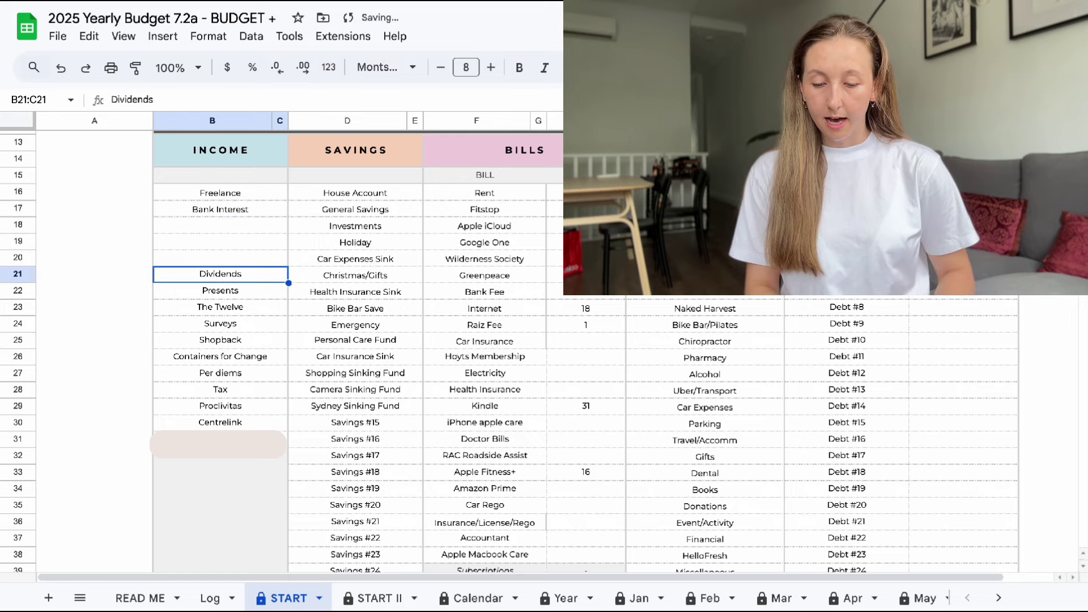
key("Up")
key("Up")
key("Up")
type("Dividend")
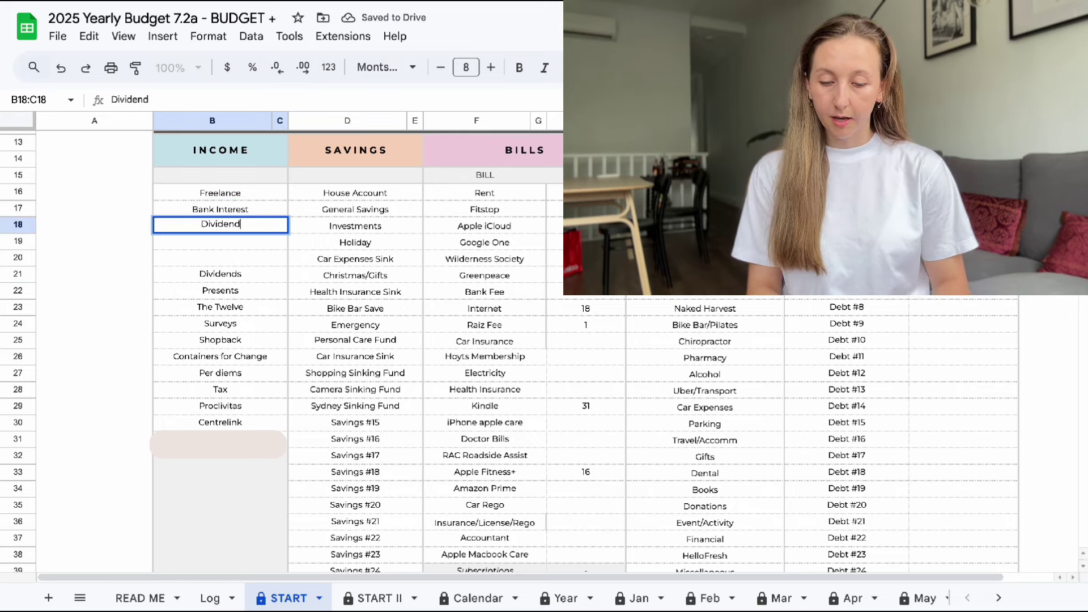
key("ctrl+Return")
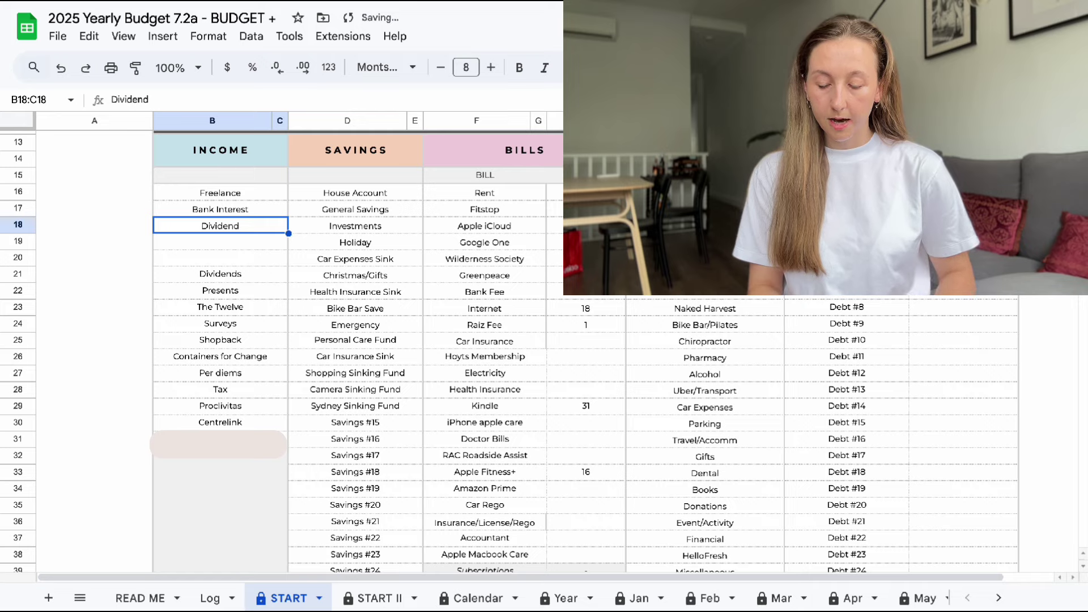
Copy Dividends from row 21 of the income categories to row 18 and clear the original entry.
key("Down")
key("Down")
key("Down")
key("ctrl+c")
key("Up")
key("Up")
key("Up")
key("ctrl+v")
key("Down")
key("Down")
key("Down")
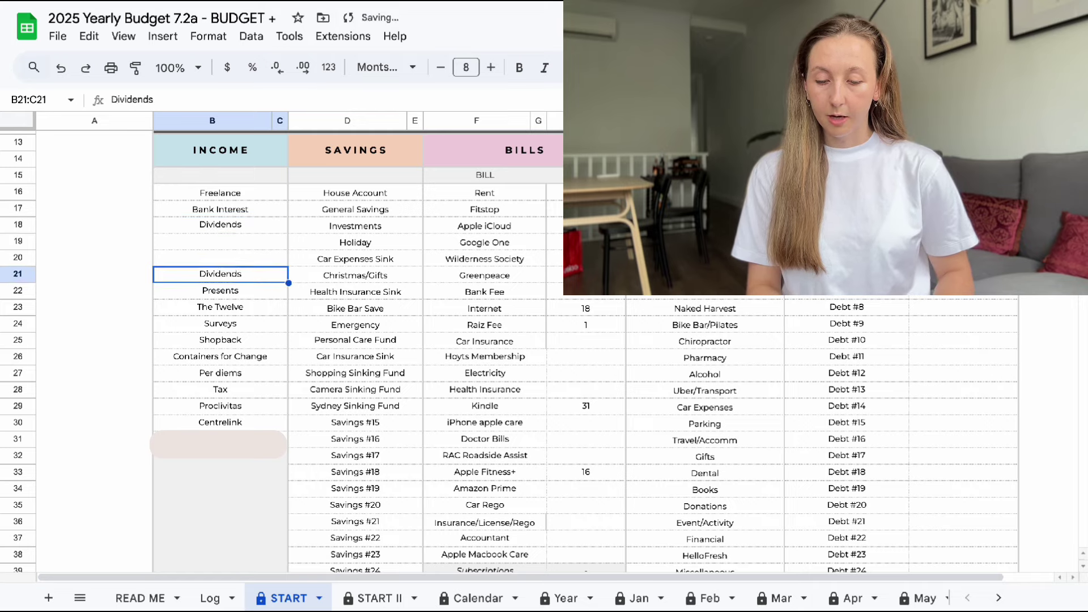
key("Delete")
Enter Presents as the income category in row 19.
key("Up")
key("Up")
type("P")
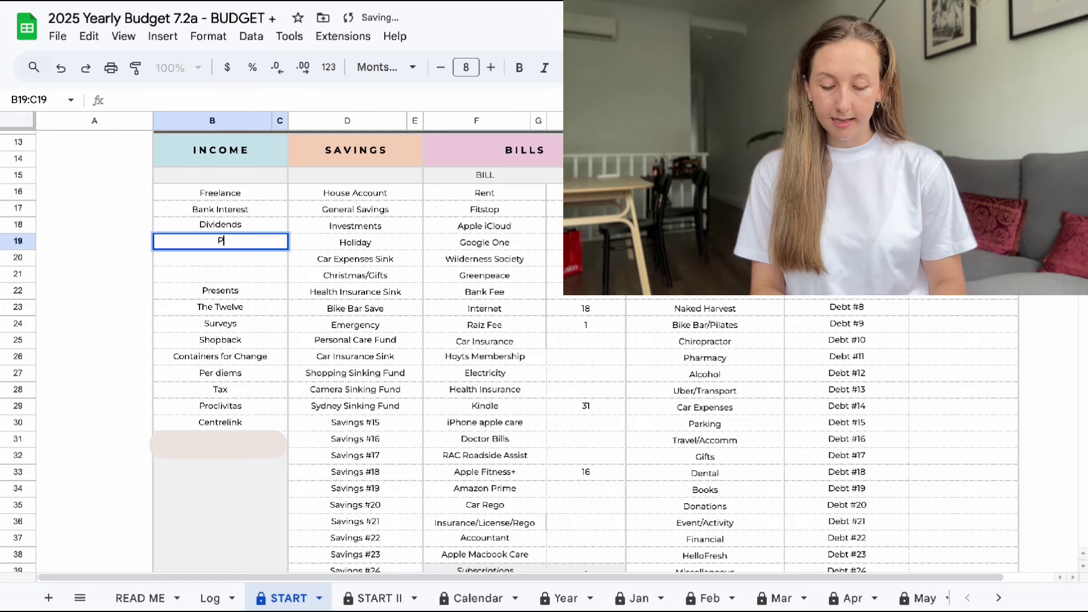
type("resents")
key("Return")
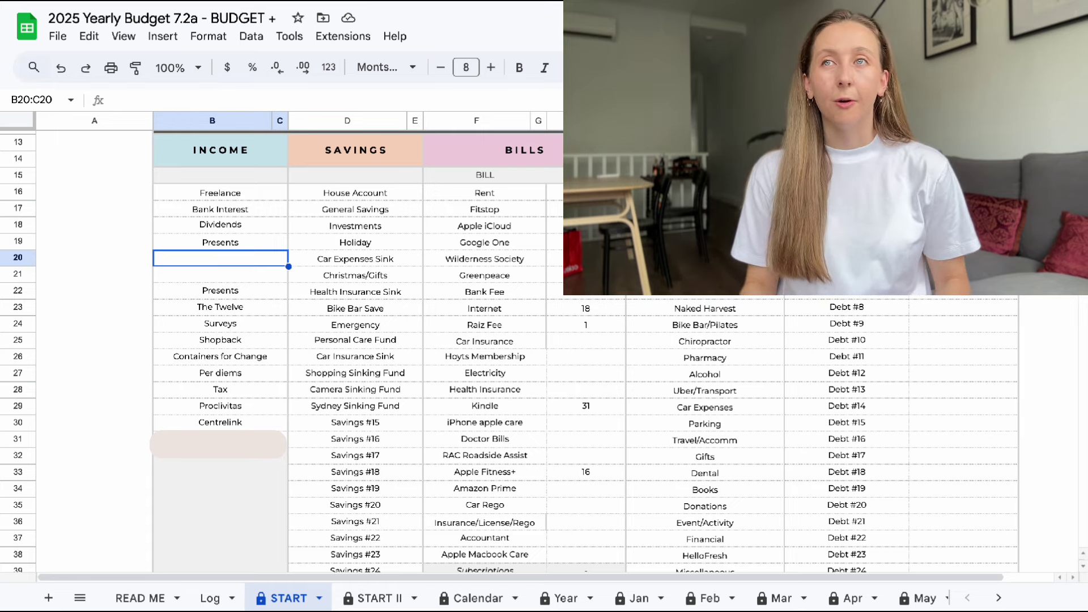
Clear the old Presents entry in row 22 and The Twelve in row 23 of the income categories.
key("Down")
key("Down")
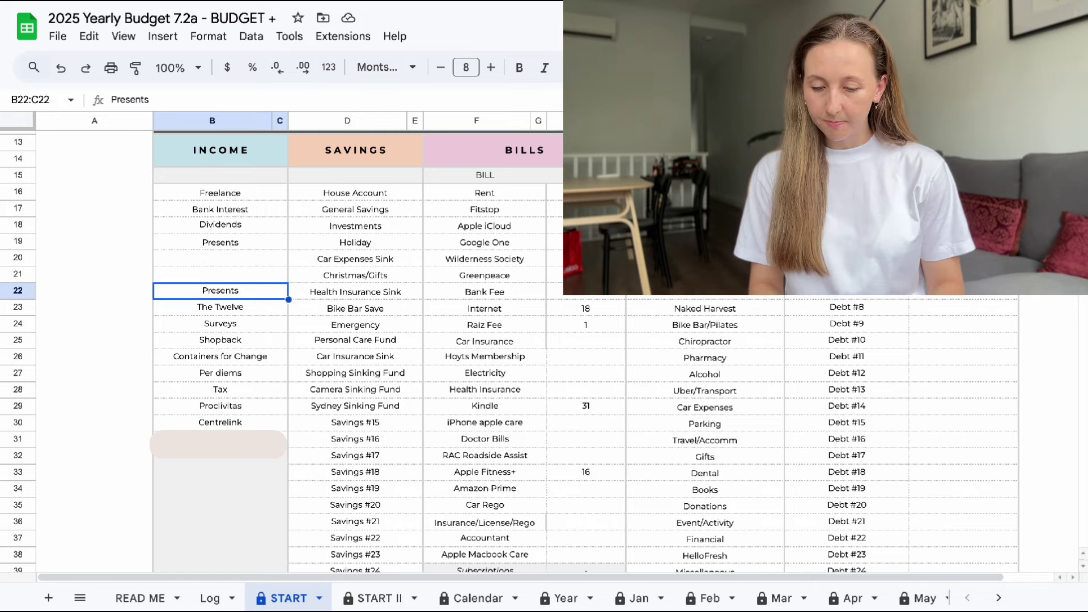
key("Delete")
left_click(220, 306)
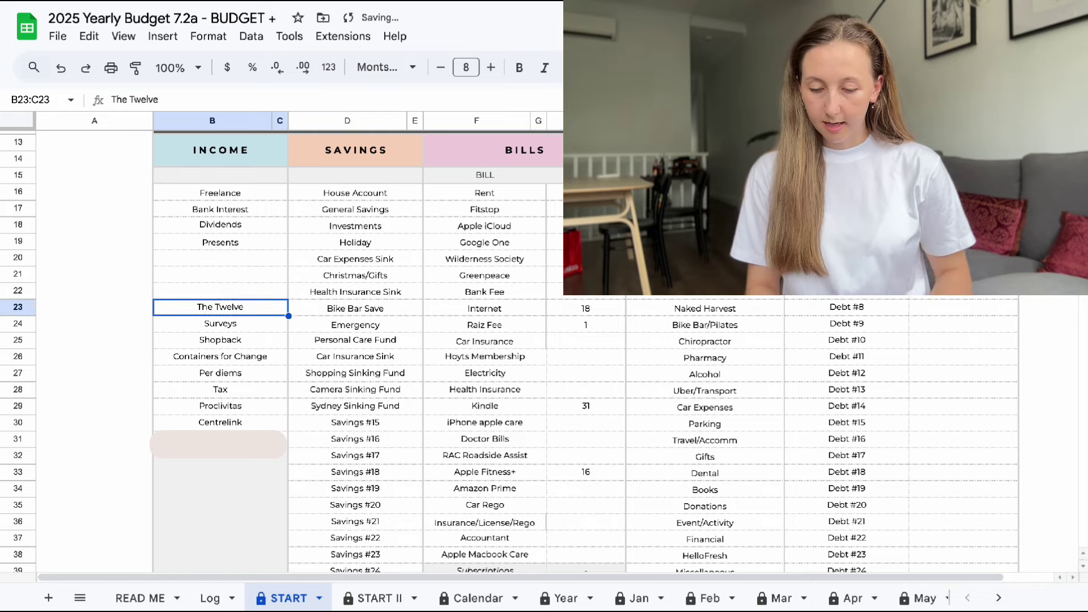
key("Delete")
Enter the combined income category Surveys / Shopback in row 20.
key("Up")
key("Up")
key("Up")
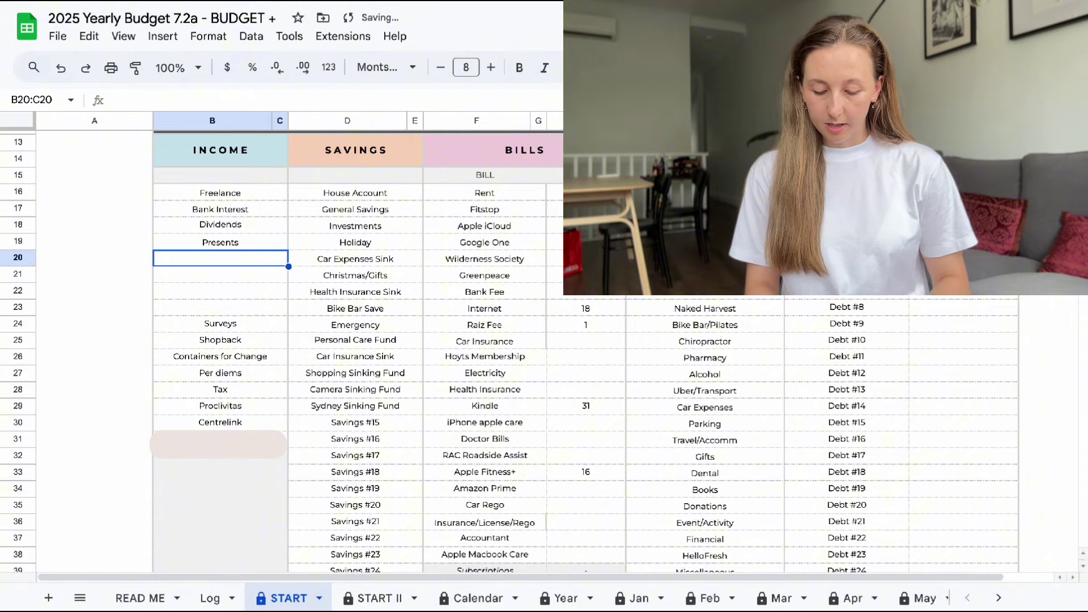
type("Surveys ")
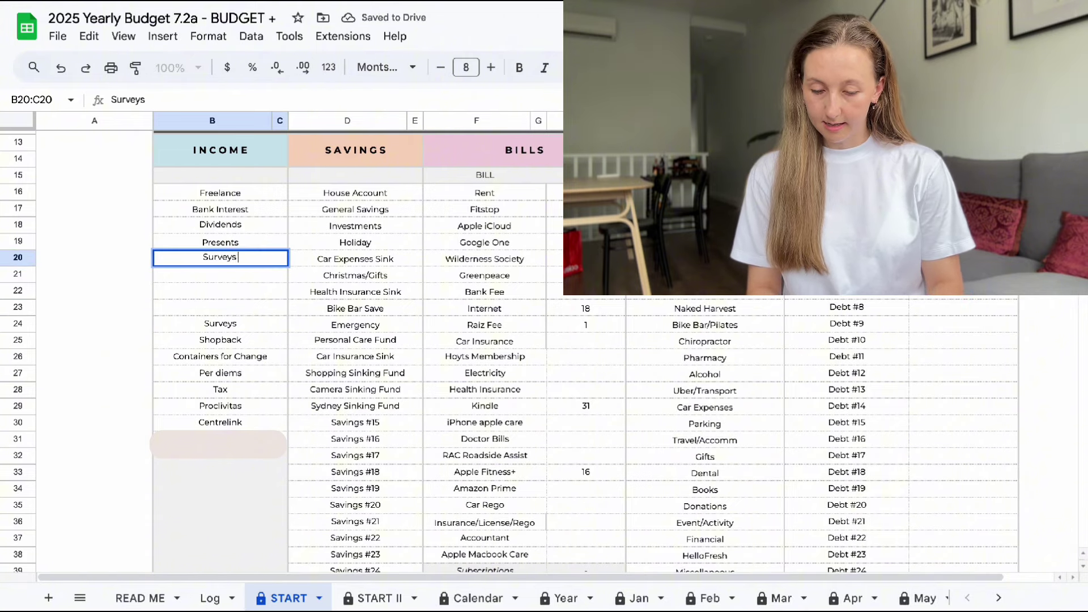
type("/ Shopba")
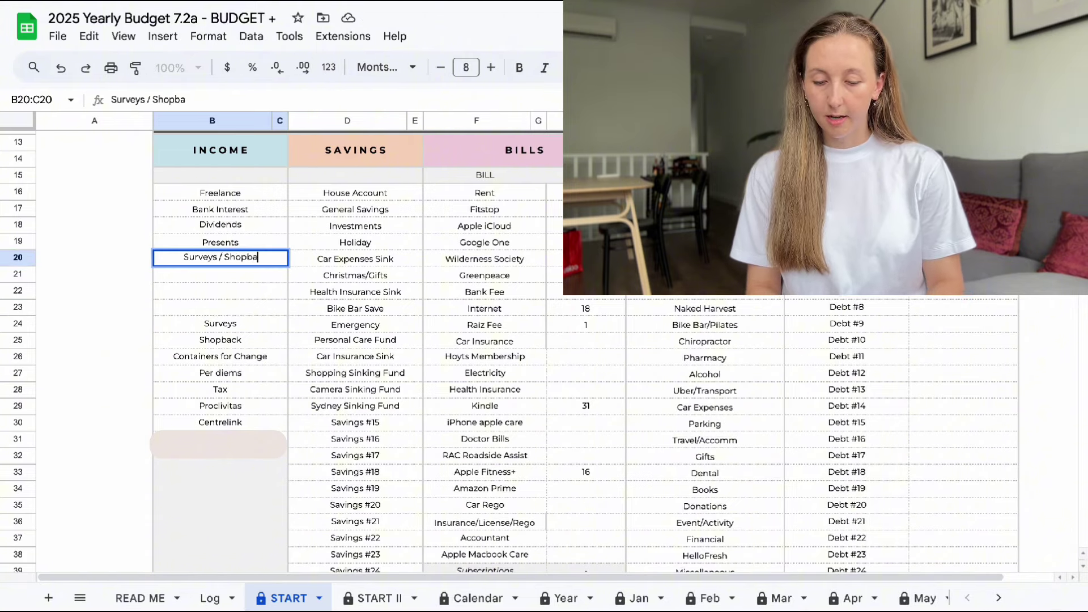
type("ck")
key("Return")
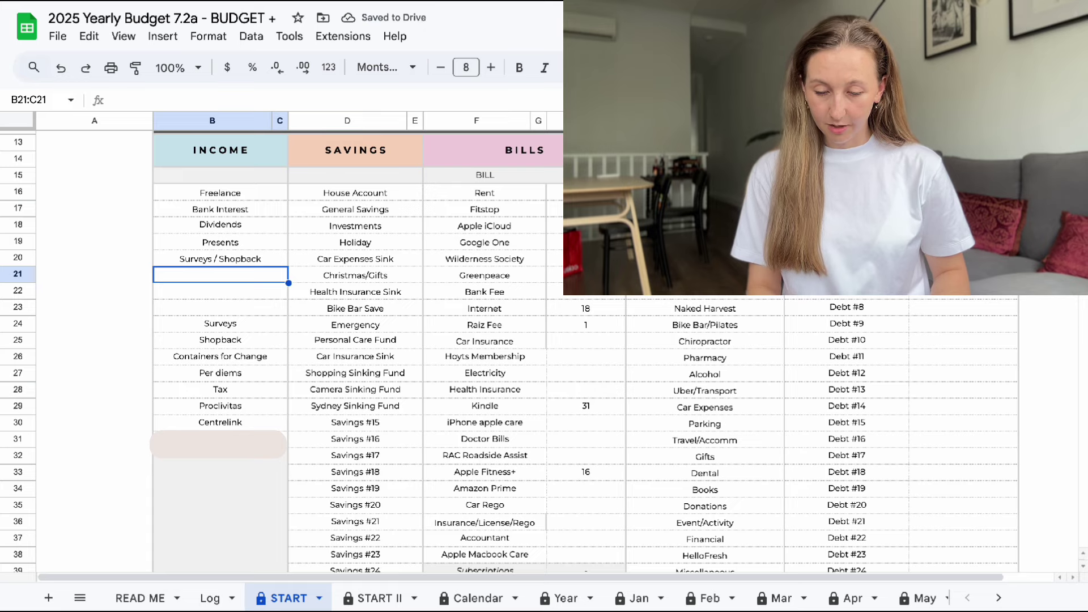
Clear the separate Surveys and Shopback income categories in rows 24 and 25.
key("Down")
key("Down")
key("Down")
key("shift+Down")
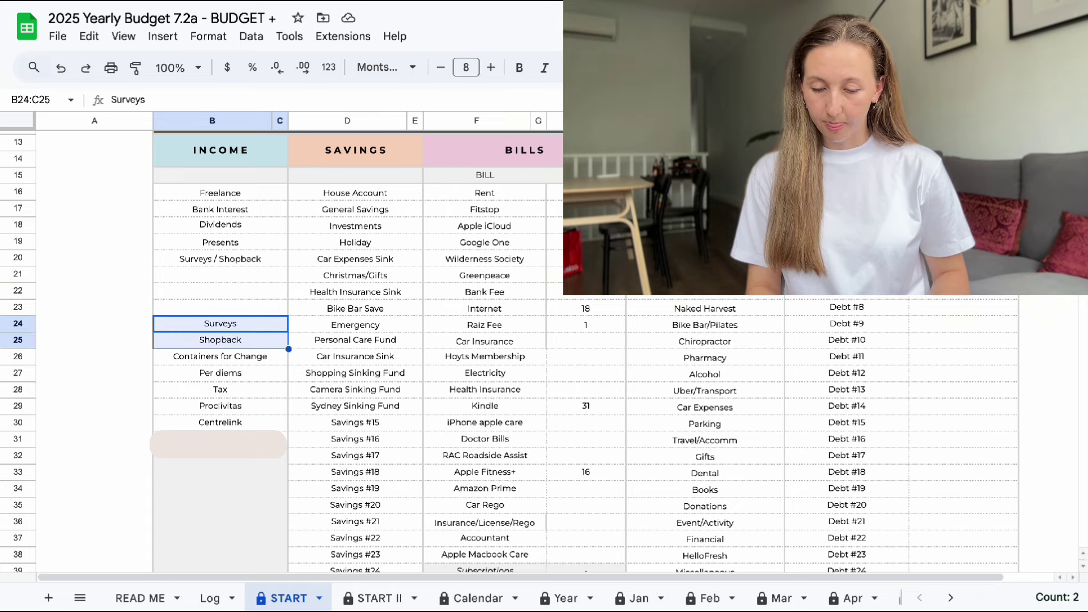
key("shift+Down")
key("shift+Up")
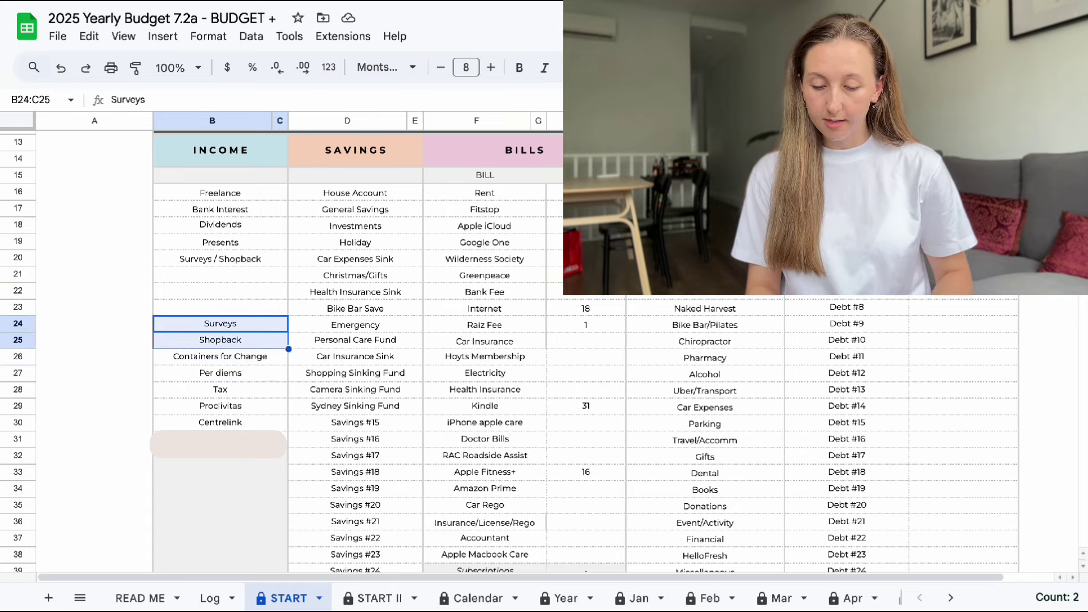
key("Delete")
Enter Containers for Change as the income category in row 21.
key("Up")
key("Up")
key("Up")
type("Conta")
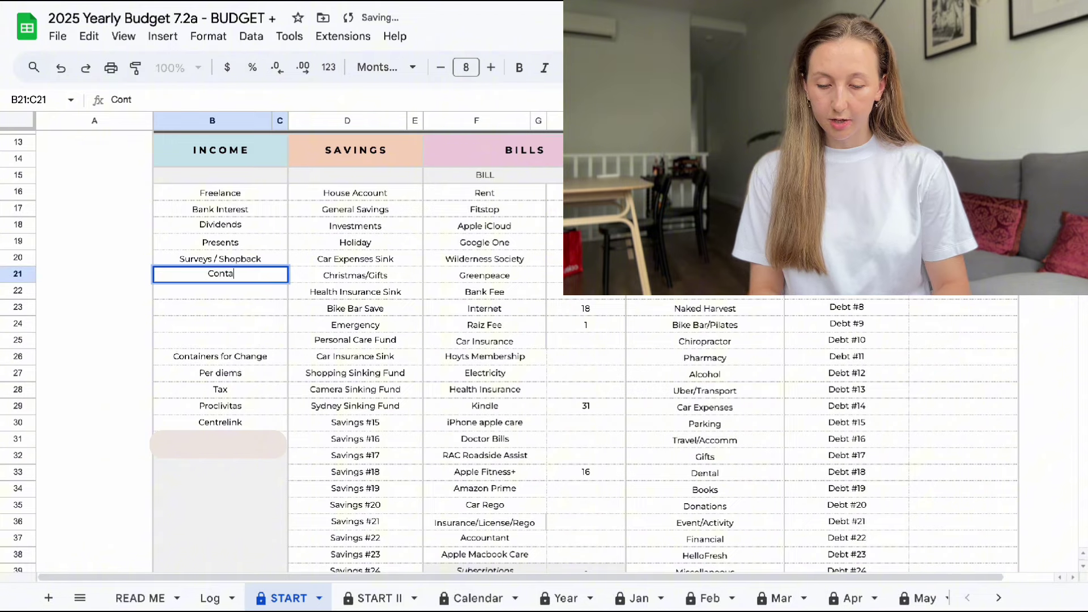
type("iners for Change")
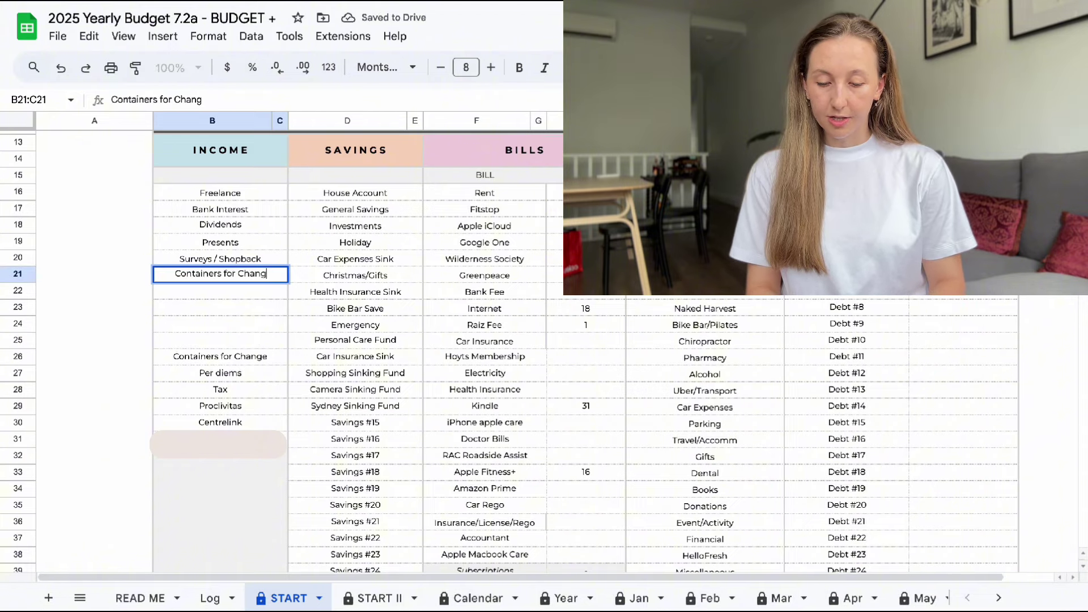
key("Return")
Clear the old Containers for Change entry in row 26 of the income categories.
key("Down")
key("Down")
key("Down")
key("Down")
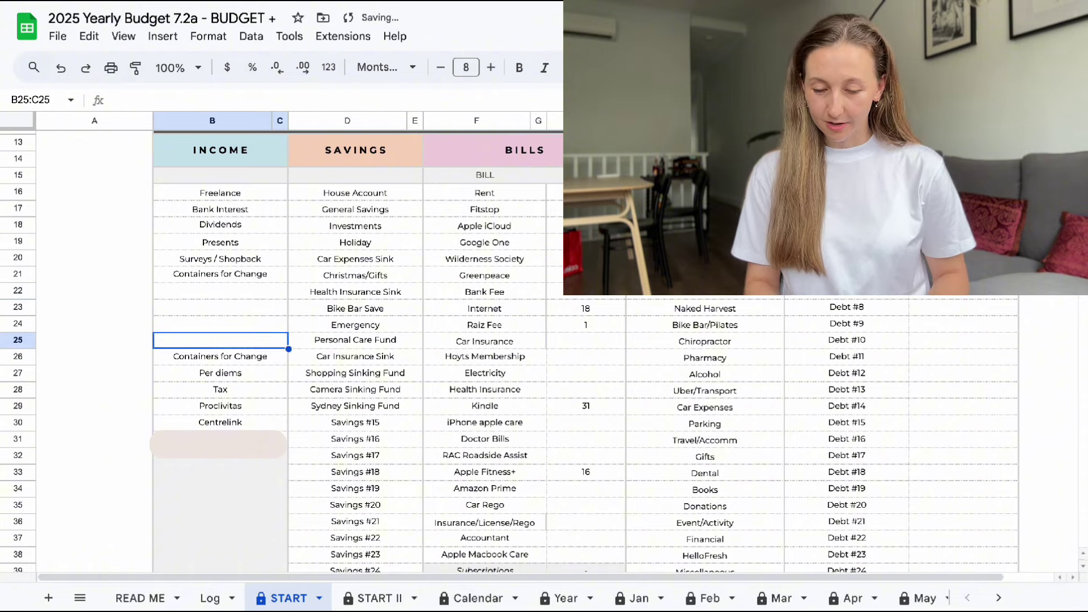
key("Delete")
Enter Per Diems in row 22 and Tax in row 23 of the income categories.
key("Up")
key("Up")
key("Up")
key("Up")
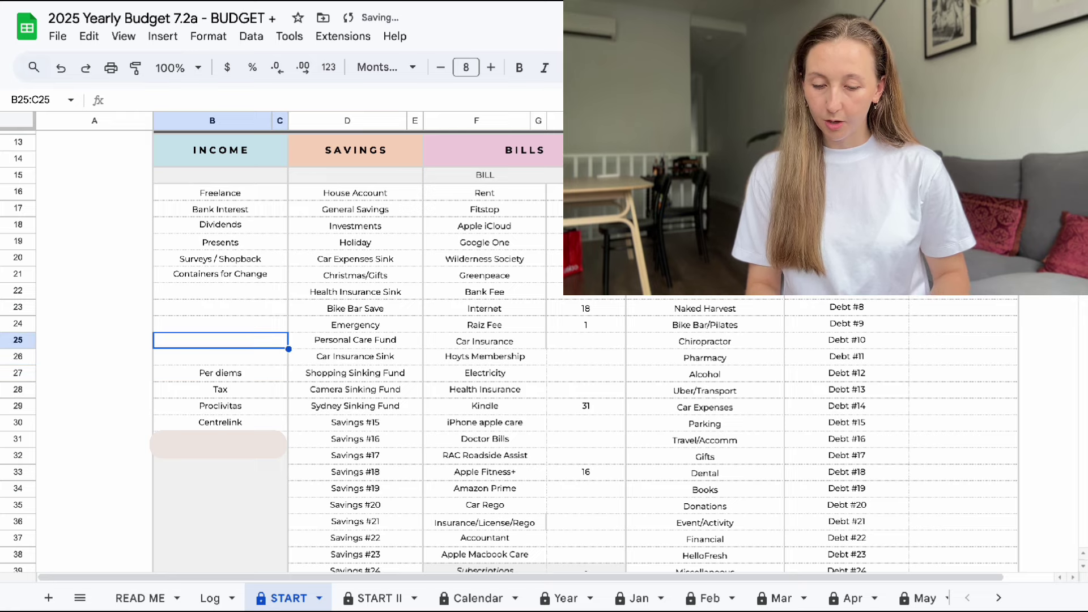
type("Per Diems")
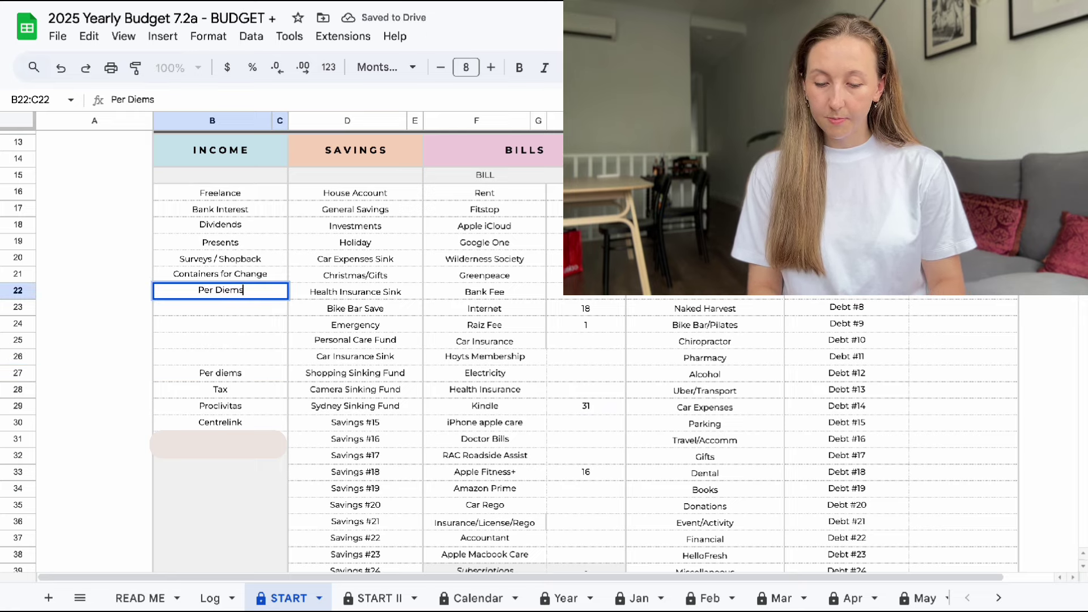
key("Return")
type("Tax")
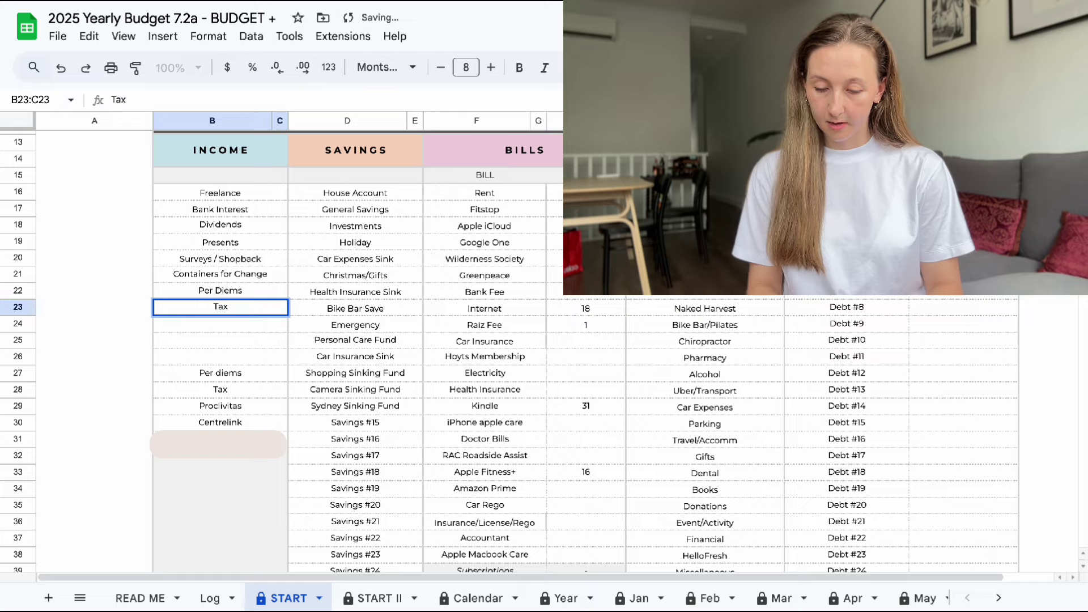
key("Return")
key("Down")
key("Down")
key("Down")
key("shift+Down")
key("shift+Down")
key("shift+Down")
key("shift+Down")
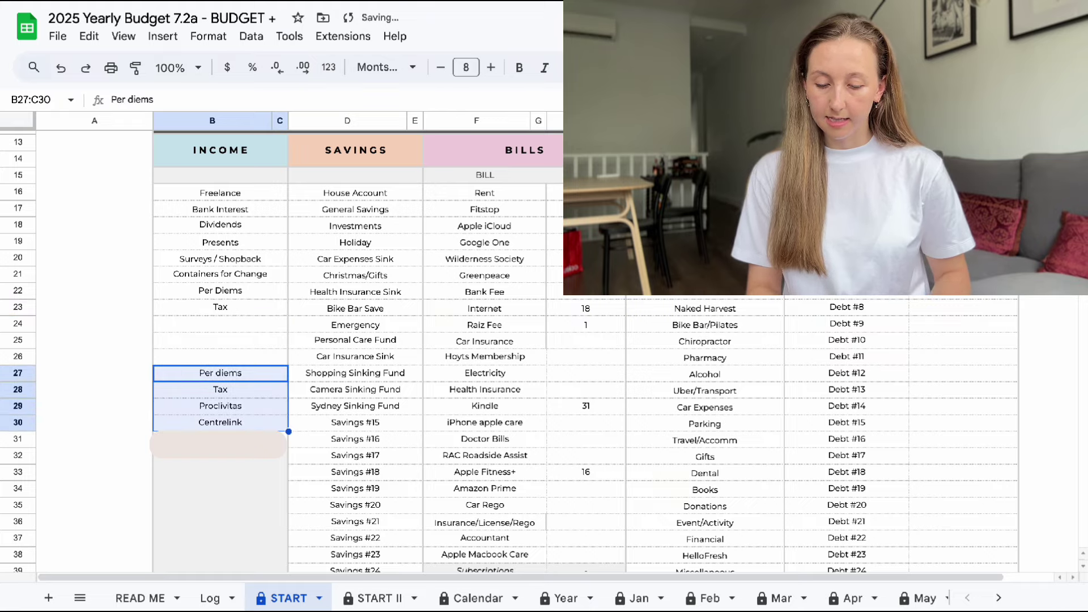
key("Delete")
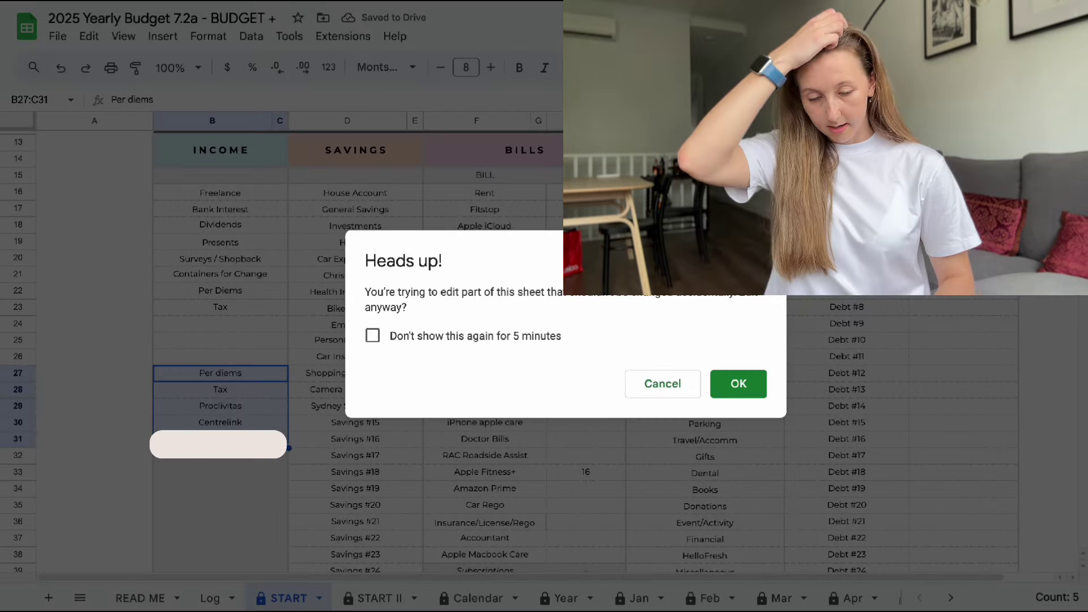
left_click(660, 385)
left_click(211, 328)
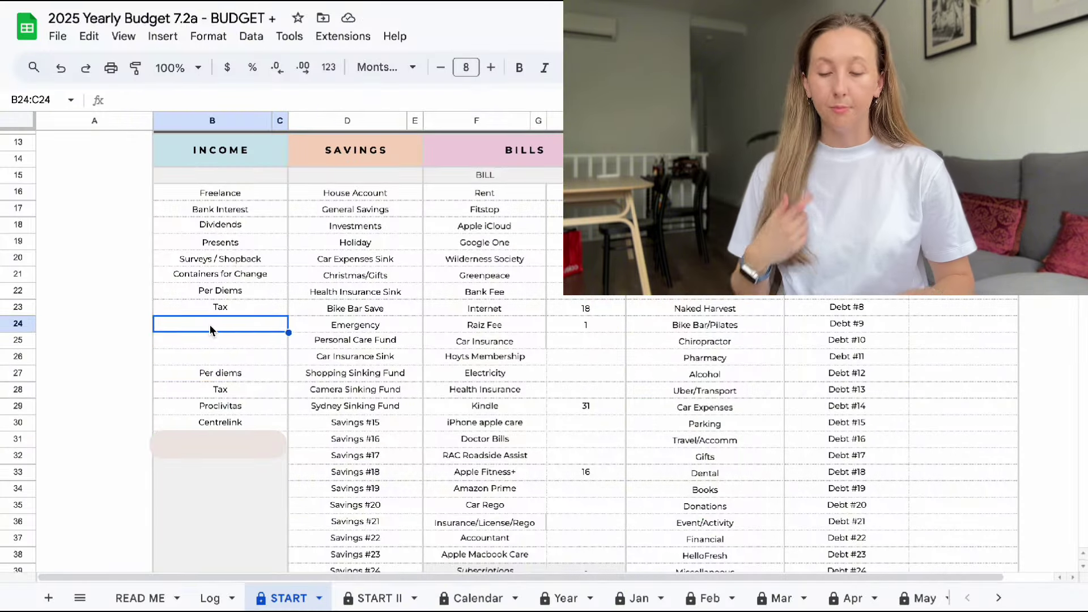
Clear the old Per diems and Tax entries in rows 27 and 28 of the income categories.
left_click(216, 372)
key("Delete")
key("Down")
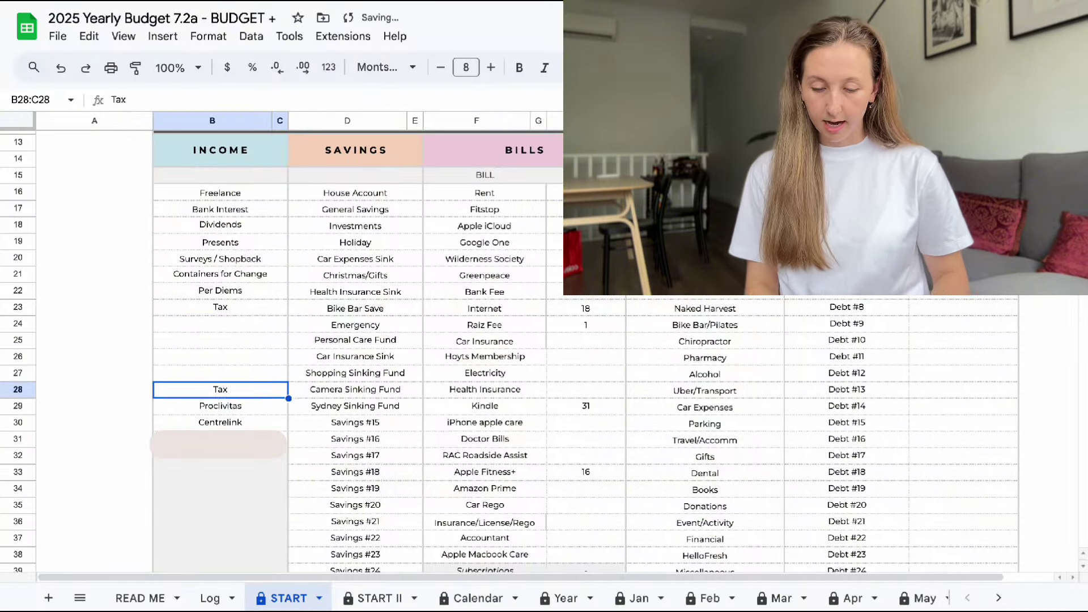
key("Delete")
key("Down")
key("Up")
key("Down")
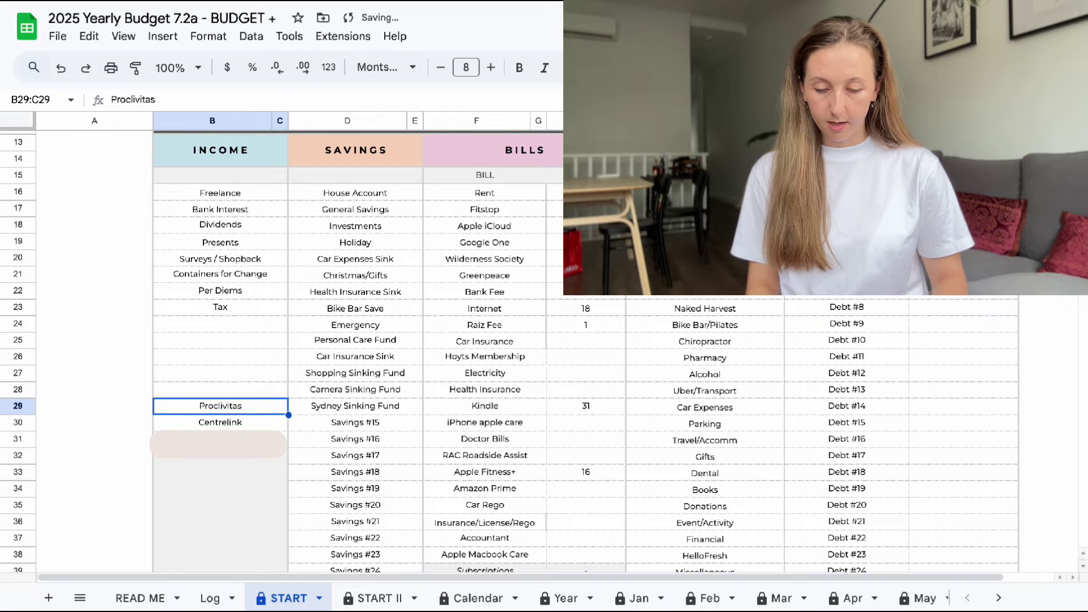
Clear the Proclivitas, Centrelink and last remaining income categories in rows 29 to 31.
key("Delete")
key("Down")
key("Delete")
key("Up")
key("Down")
key("Down")
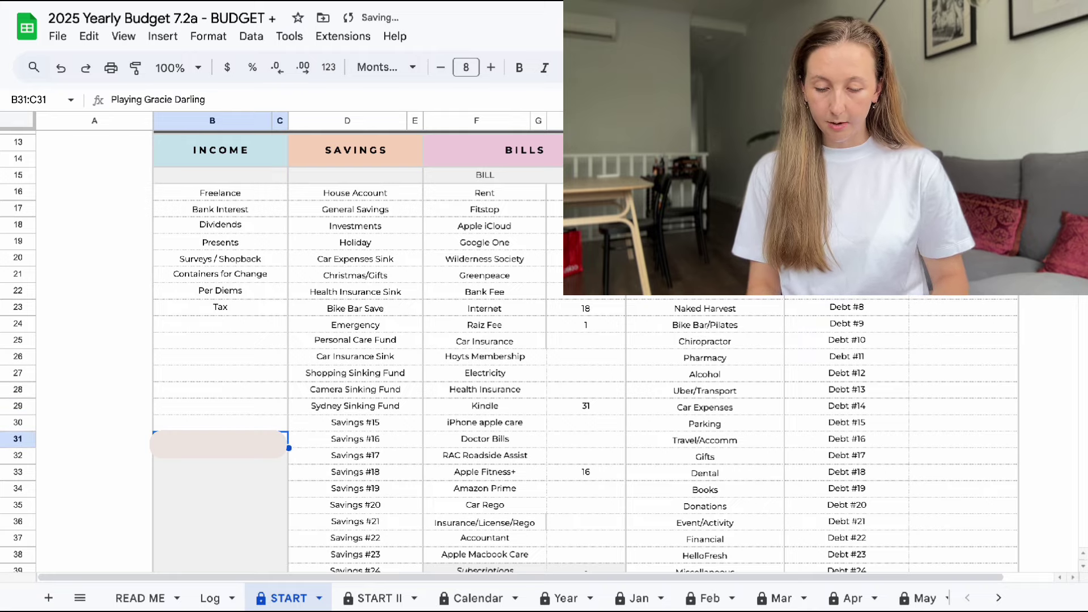
key("Delete")
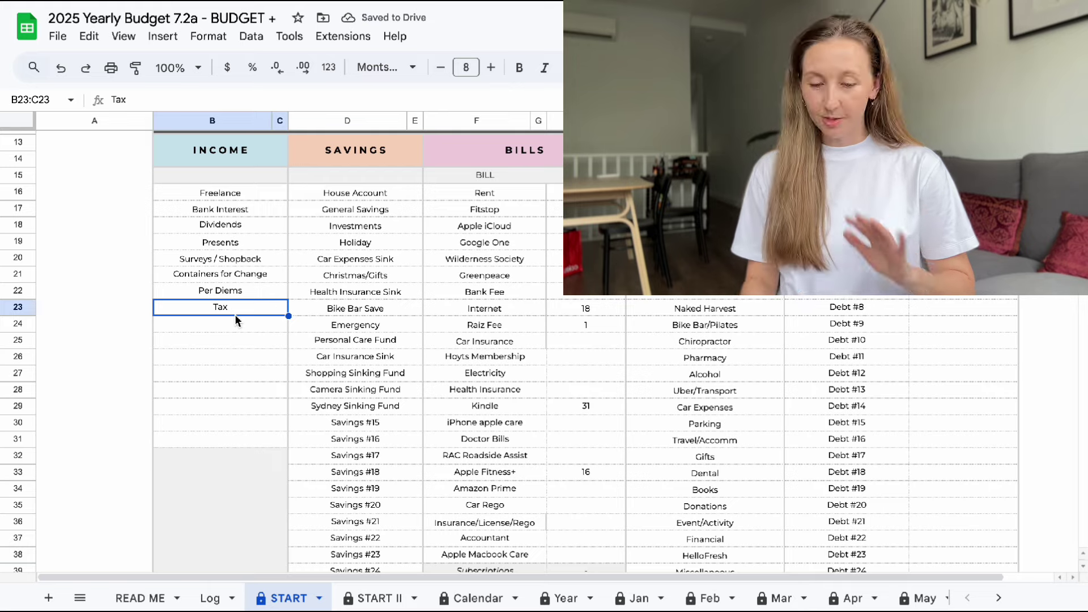
left_click(230, 327)
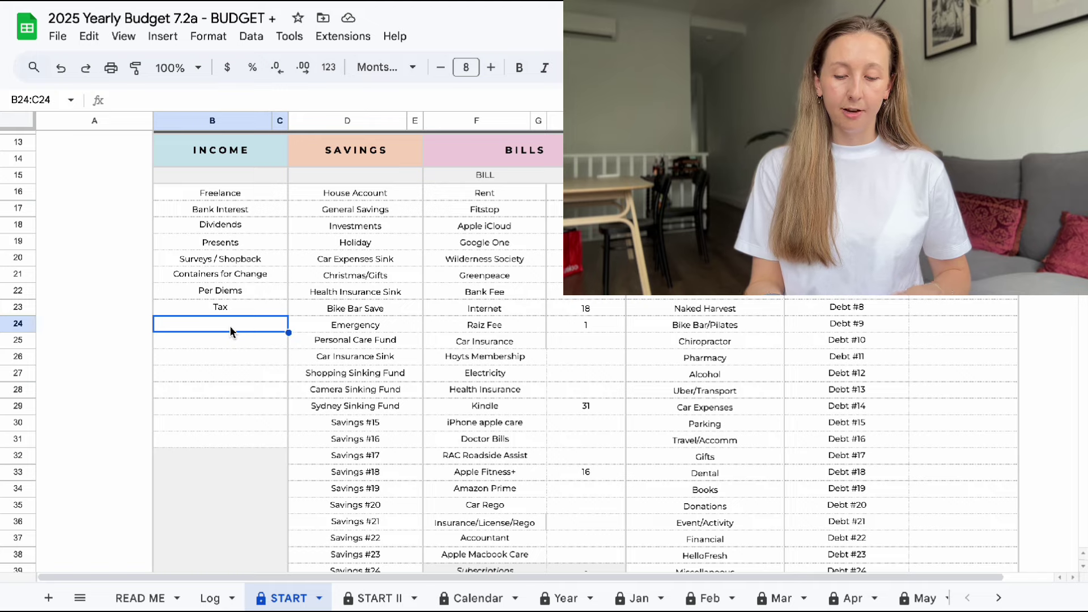
key("Down")
key("Down")
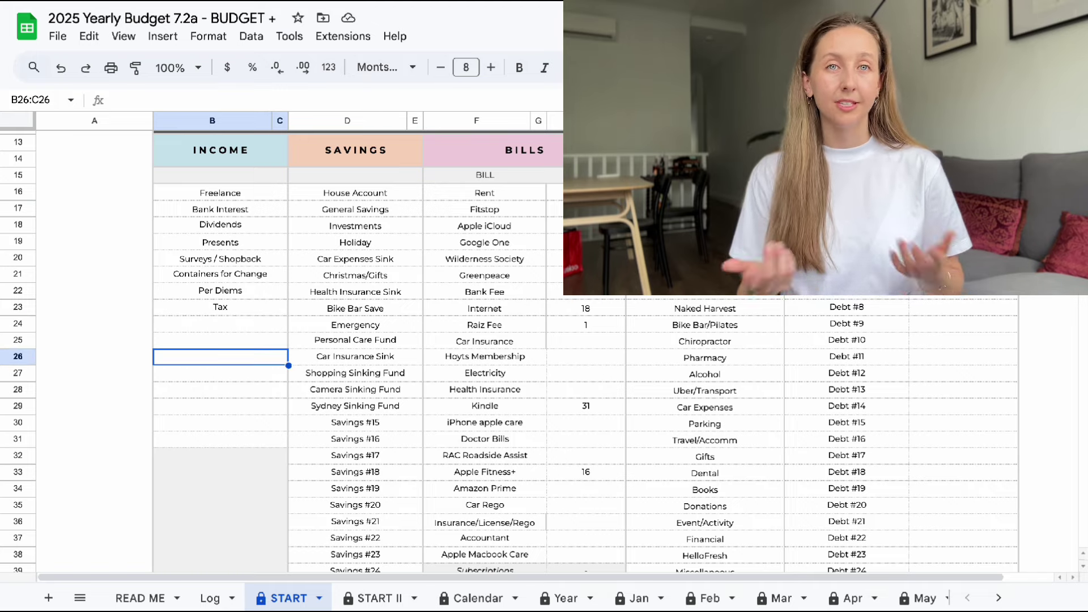
key("Up")
key("Up")
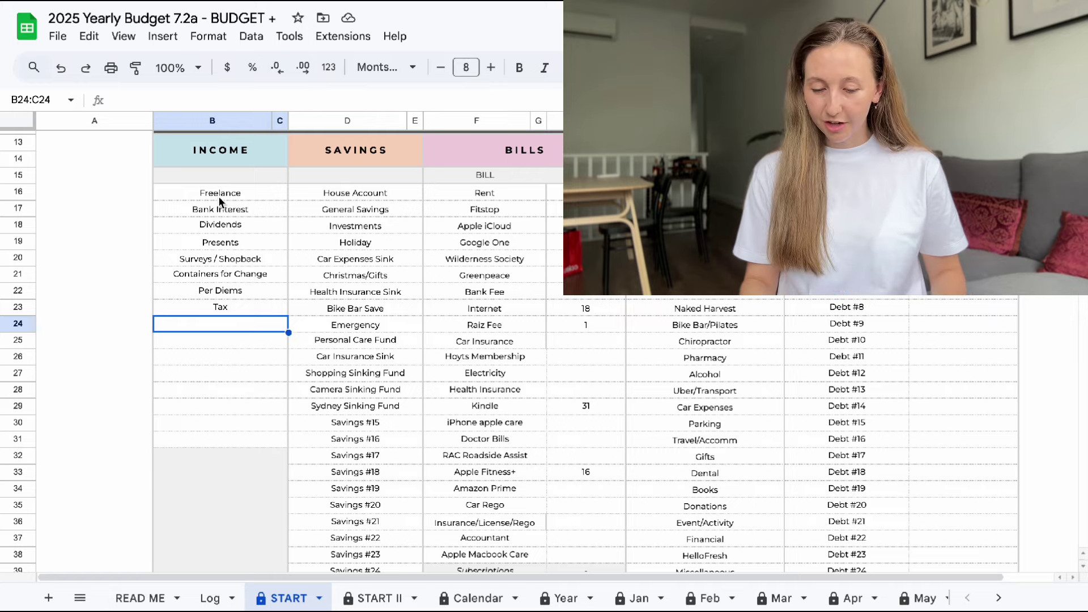
Clear the Health Insurance Sink entry in row 22 of the savings categories.
scroll(325, 241, "down", 1)
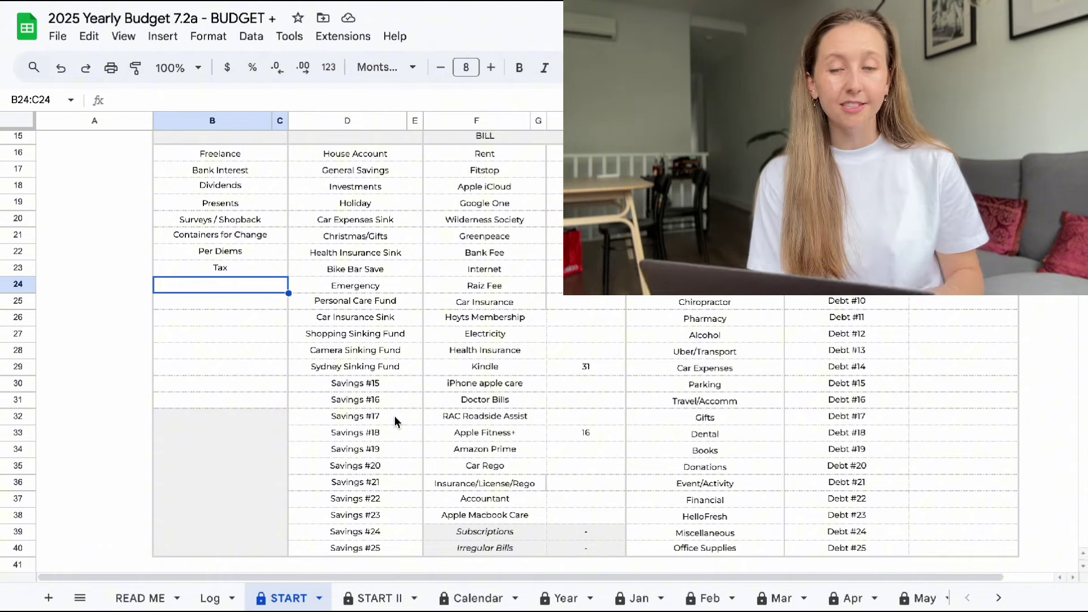
left_click(359, 155)
key("Down")
key("Down")
key("Down")
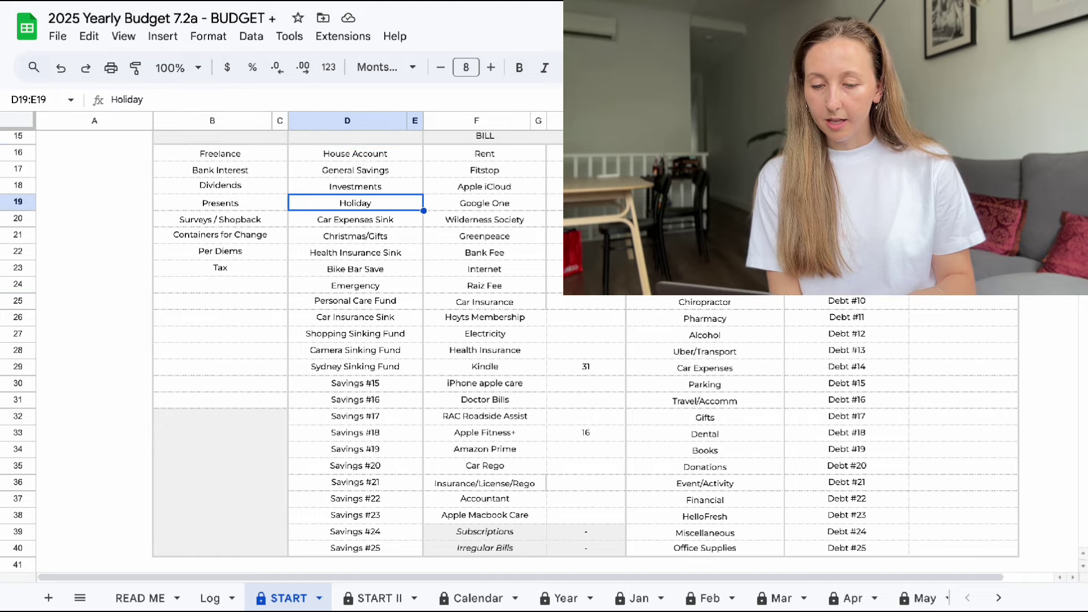
key("Down")
key("Down")
key("Down")
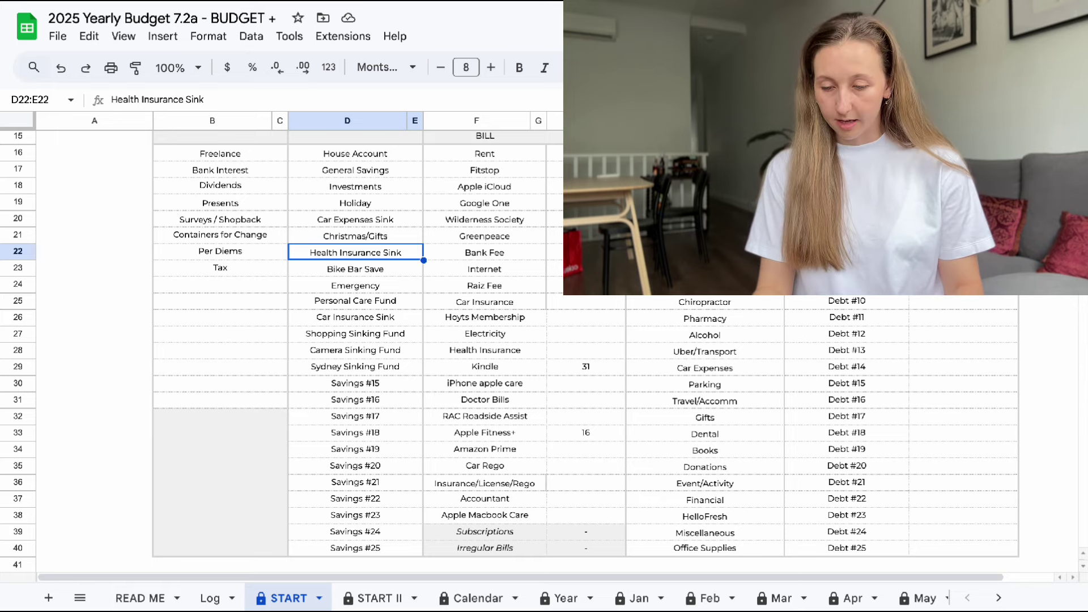
key("Delete")
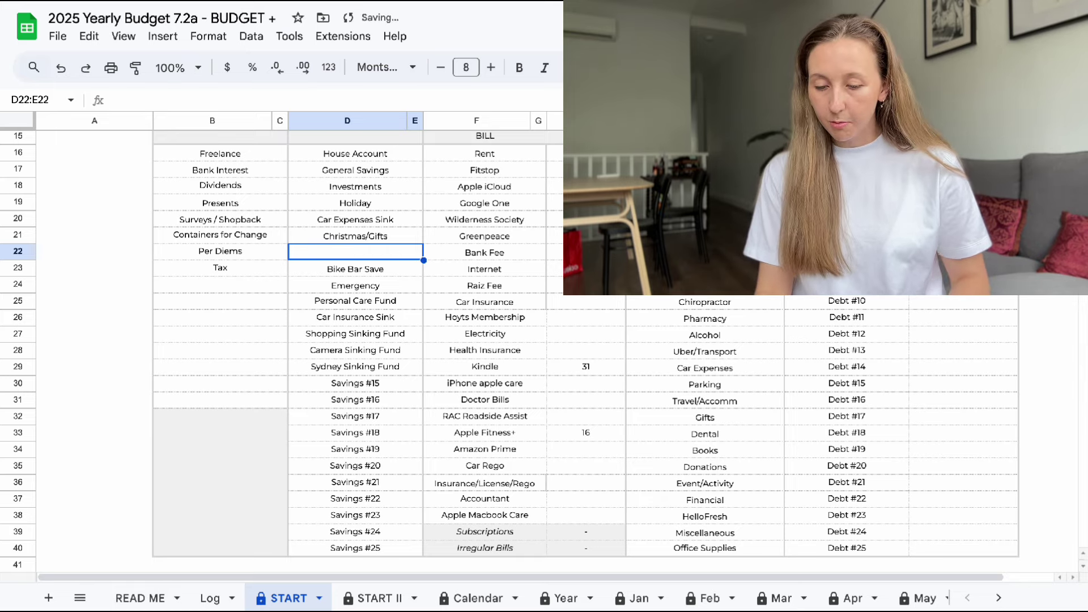
Move the savings categories from Bike Bar Save to Sydney Sinking Fund up one row so the block starts in row 22.
left_click(355, 269)
key("shift+Down")
key("shift+Down")
key("shift+Down")
key("shift+Down")
key("shift+Down")
key("shift+Down")
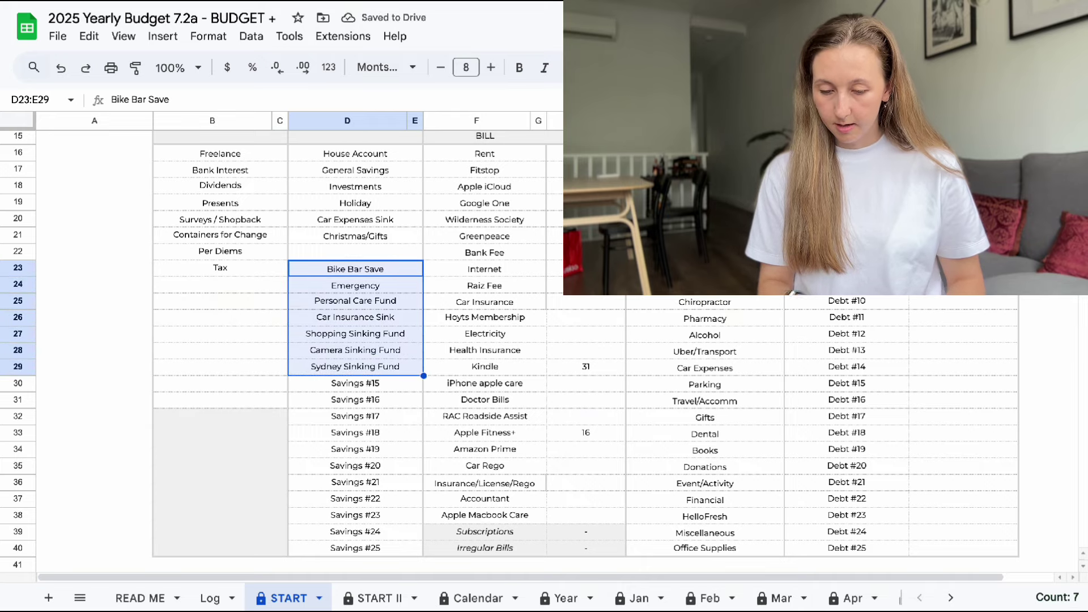
key("ctrl+x")
key("Up")
key("ctrl+v")
Clear Sydney Sinking Fund in row 28 of the savings categories and undo the deletion.
key("Down")
key("Down")
key("Down")
key("Down")
key("Down")
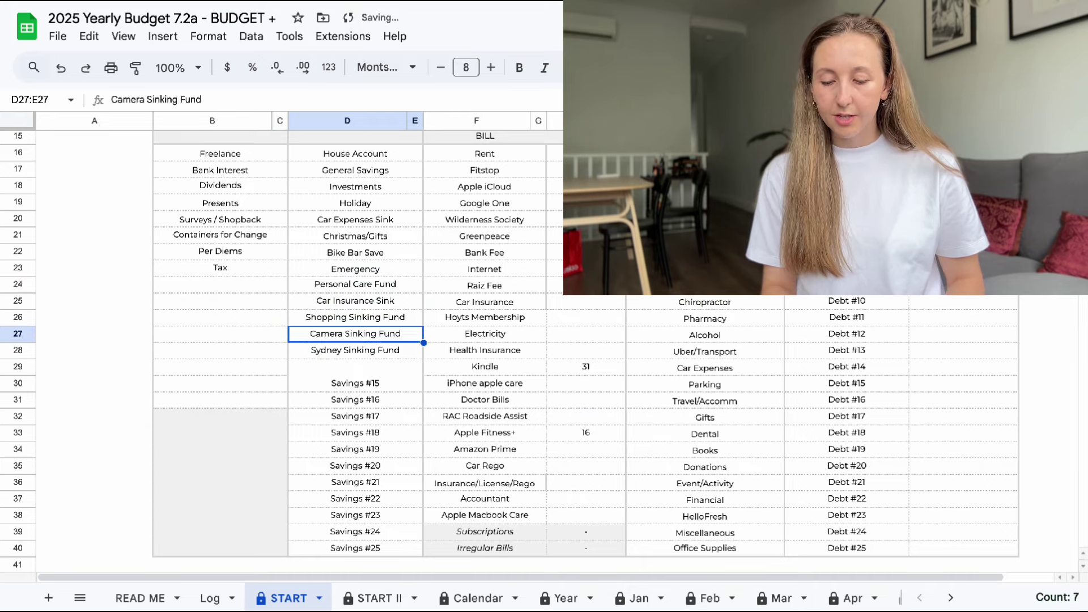
key("Down")
key("Delete")
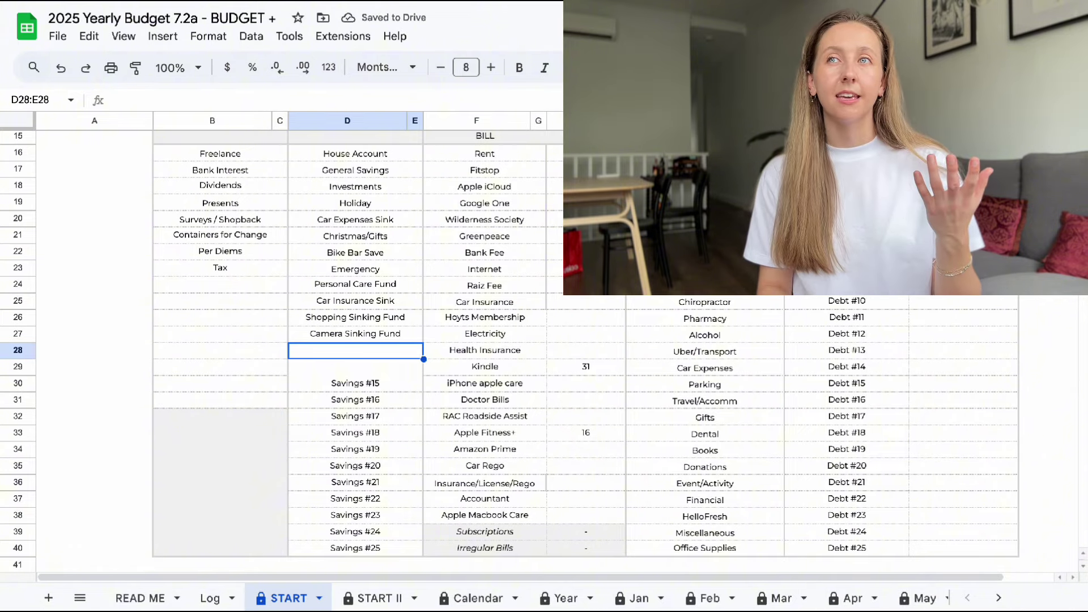
key("ctrl+z")
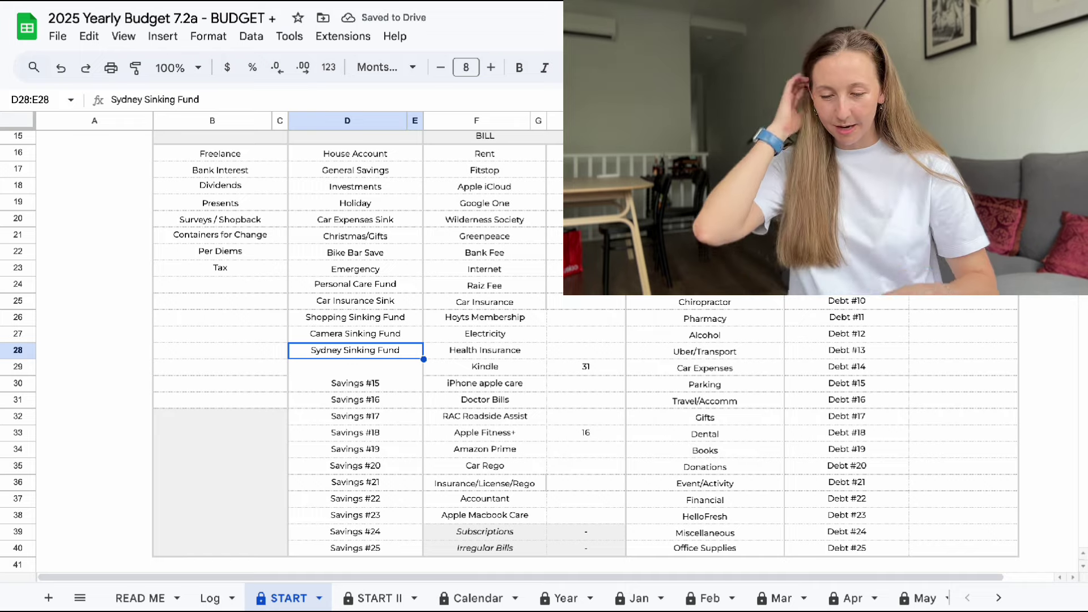
Restore the merged cell format in row 29 of the savings categories and enter Savings #14 there.
key("Down")
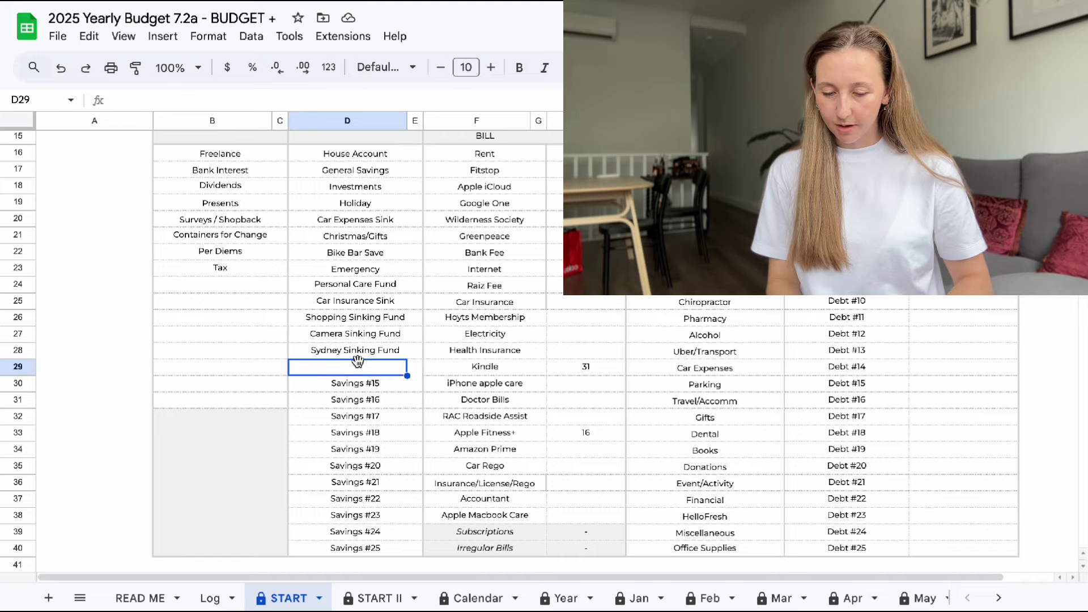
type("Saving")
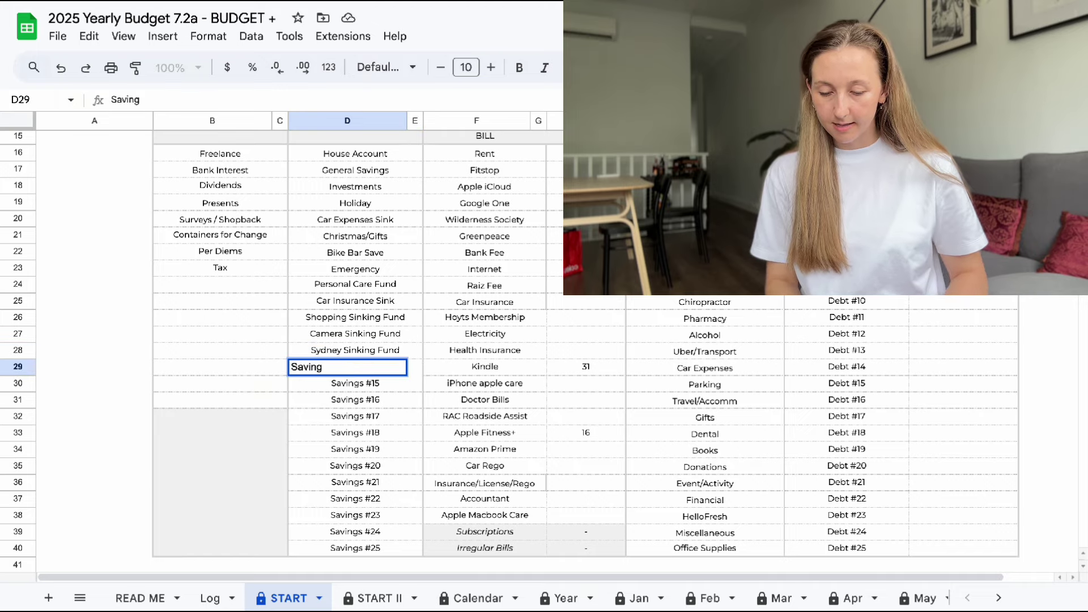
key("Escape")
key("ctrl+v")
type("Savin")
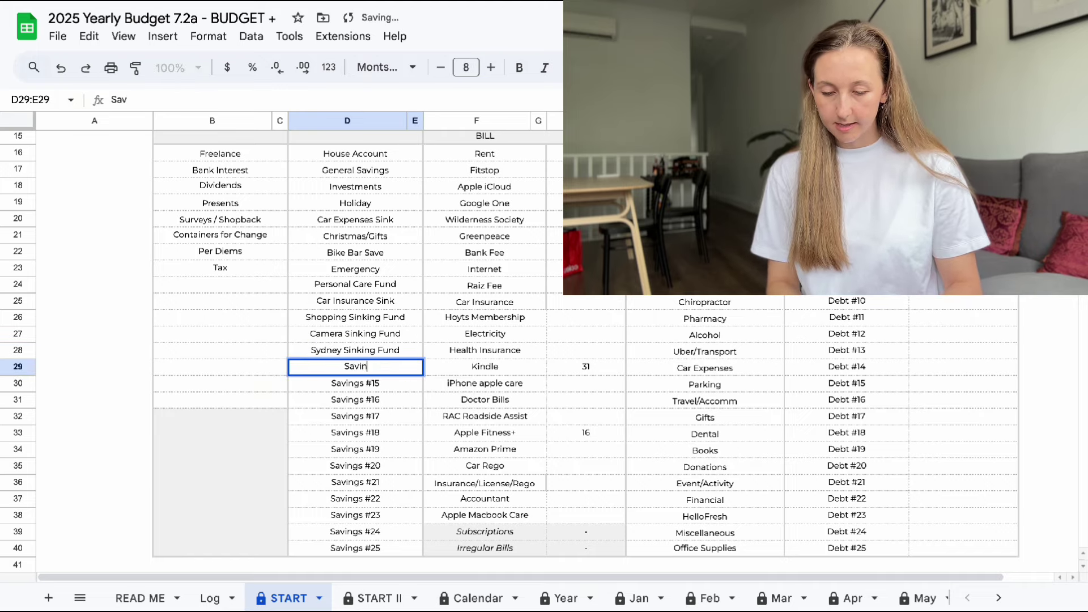
type("gs #14")
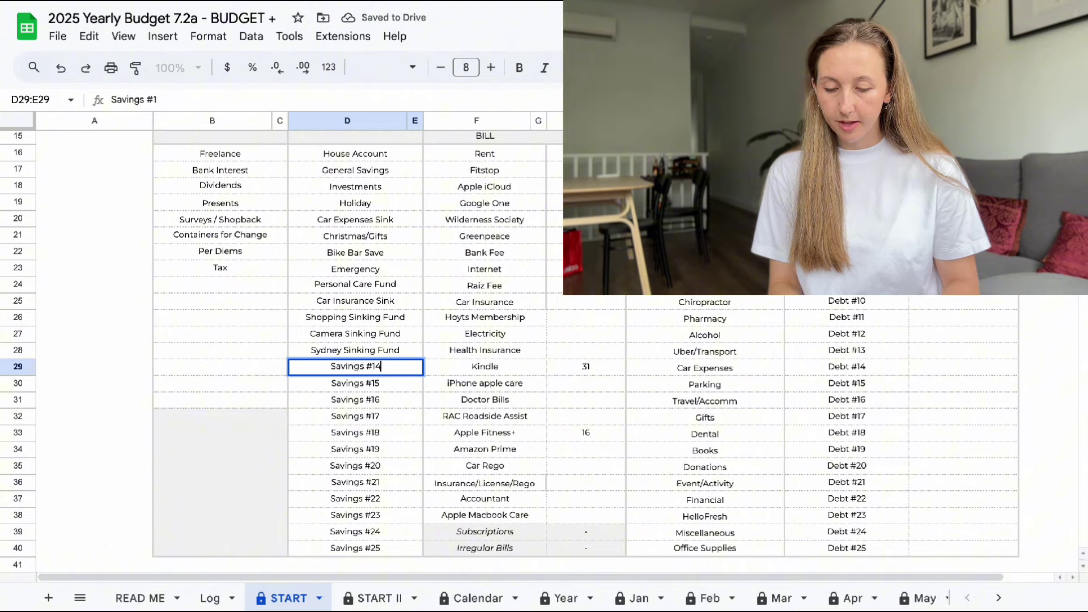
key("Return")
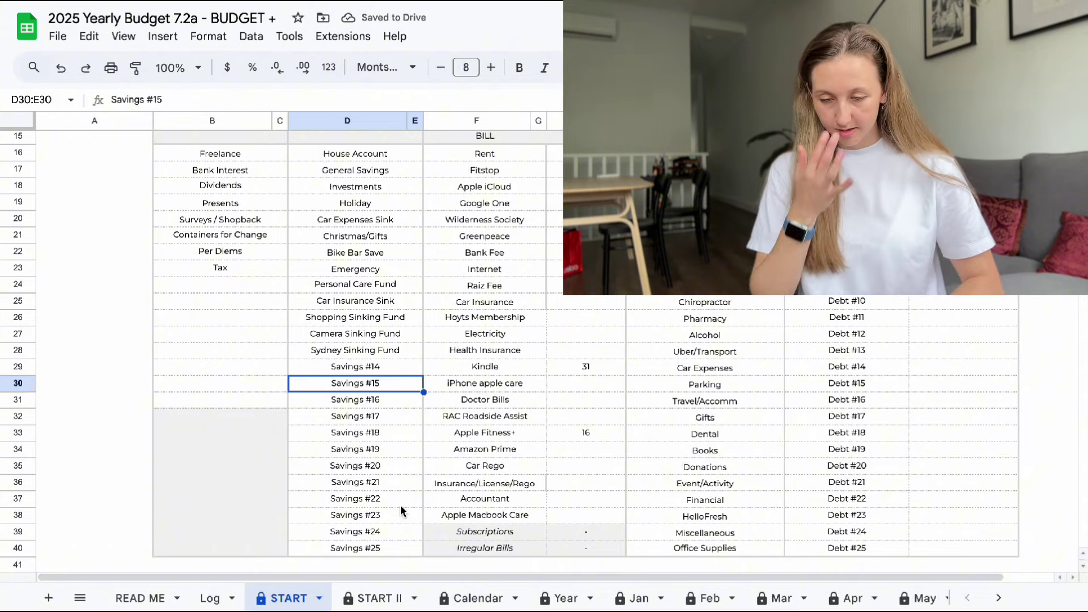
Clear all bill due dates in cells H16 to H35.
scroll(393, 405, "up", 5)
scroll(393, 405, "down", 5)
scroll(394, 404, "up", 2)
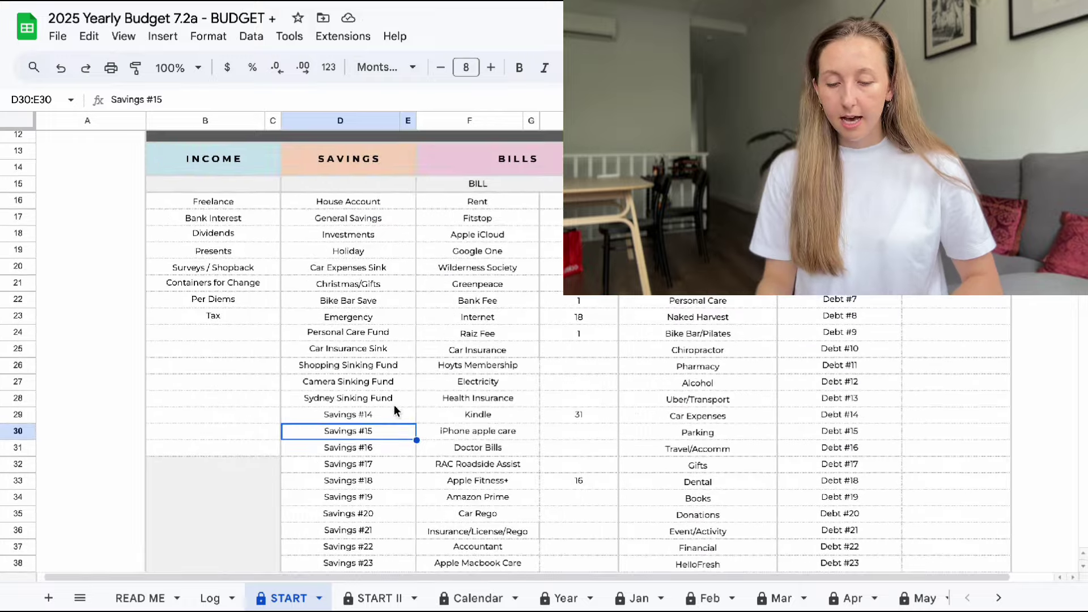
scroll(582, 294, "down", 1)
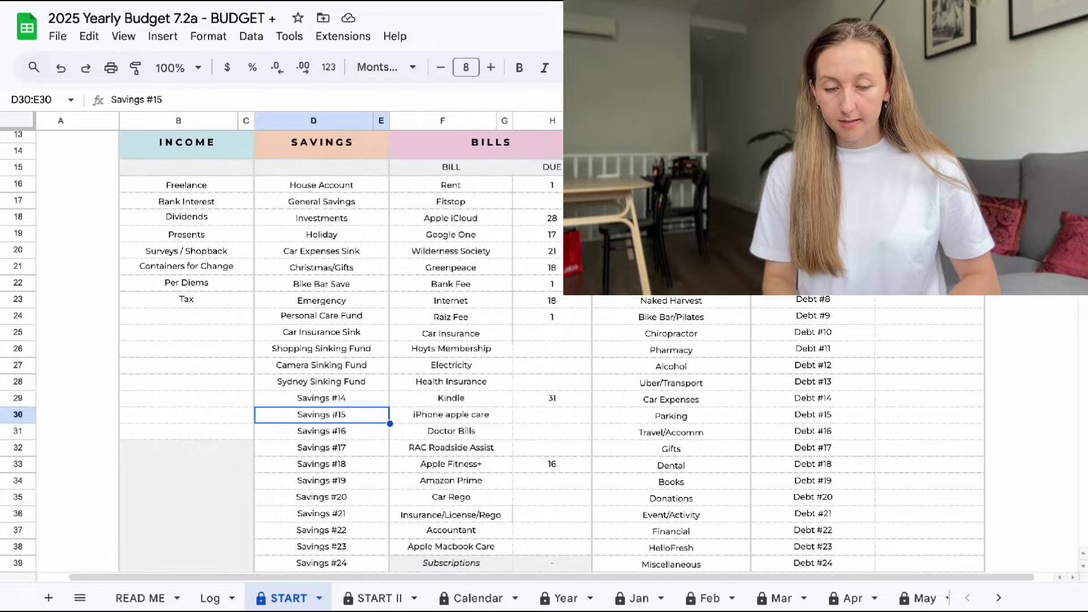
left_click(553, 186)
scroll(558, 344, "down", 3)
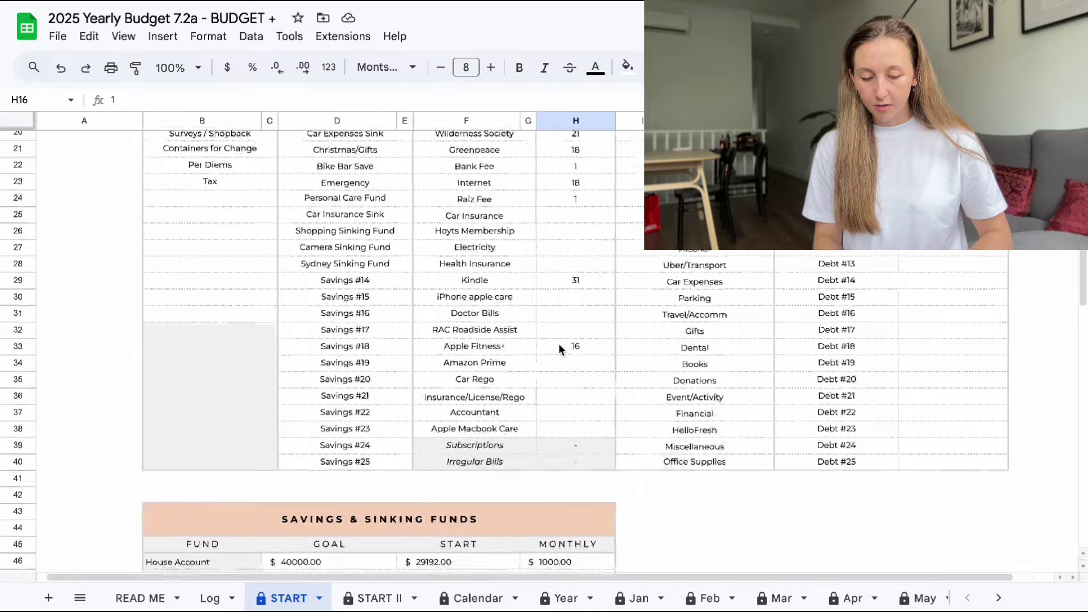
left_click(586, 381, "shift")
key("Delete")
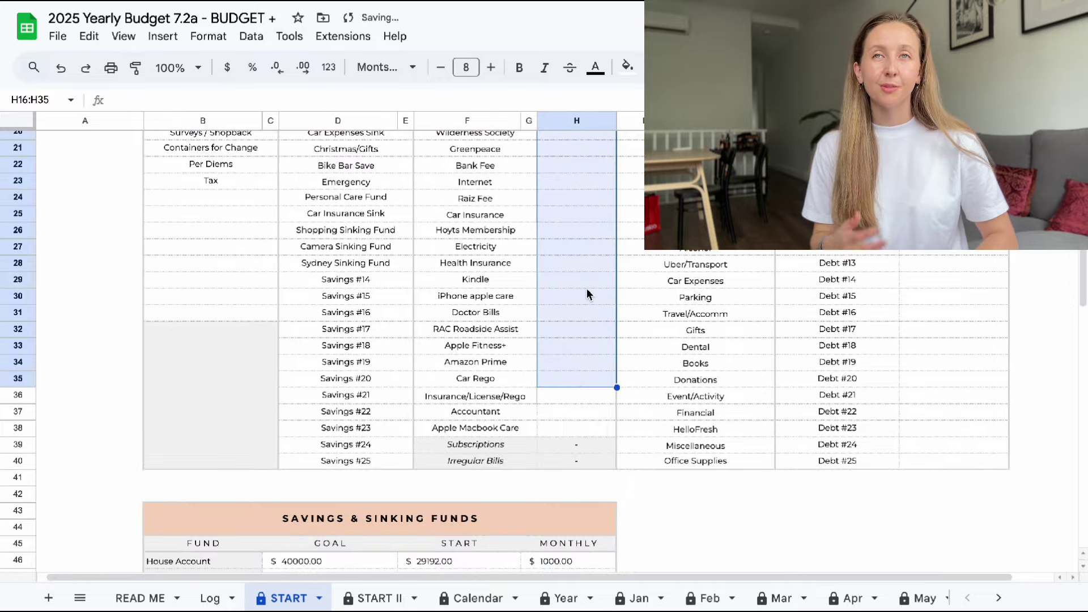
Review the bill categories from Rent downward to decide which ones to keep.
scroll(586, 288, "up", 5)
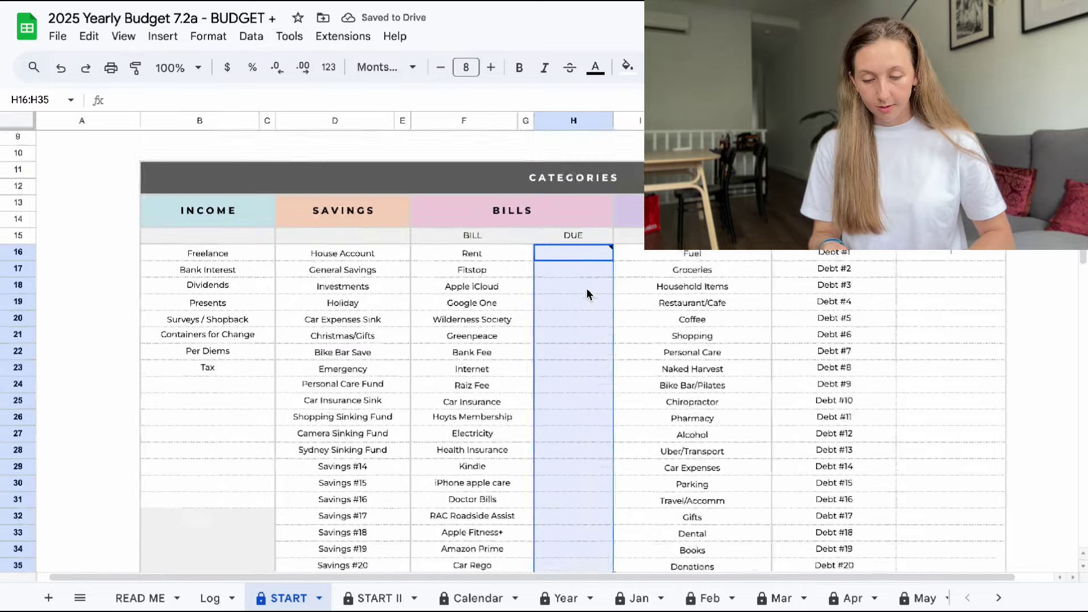
scroll(571, 287, "down", 2)
left_click(485, 200)
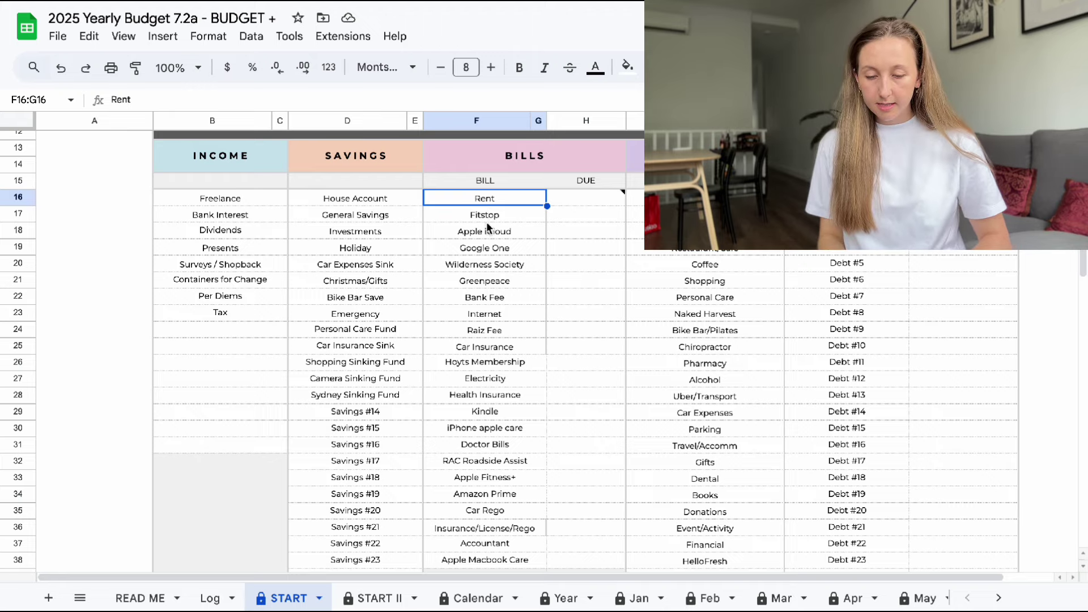
scroll(486, 227, "down", 1)
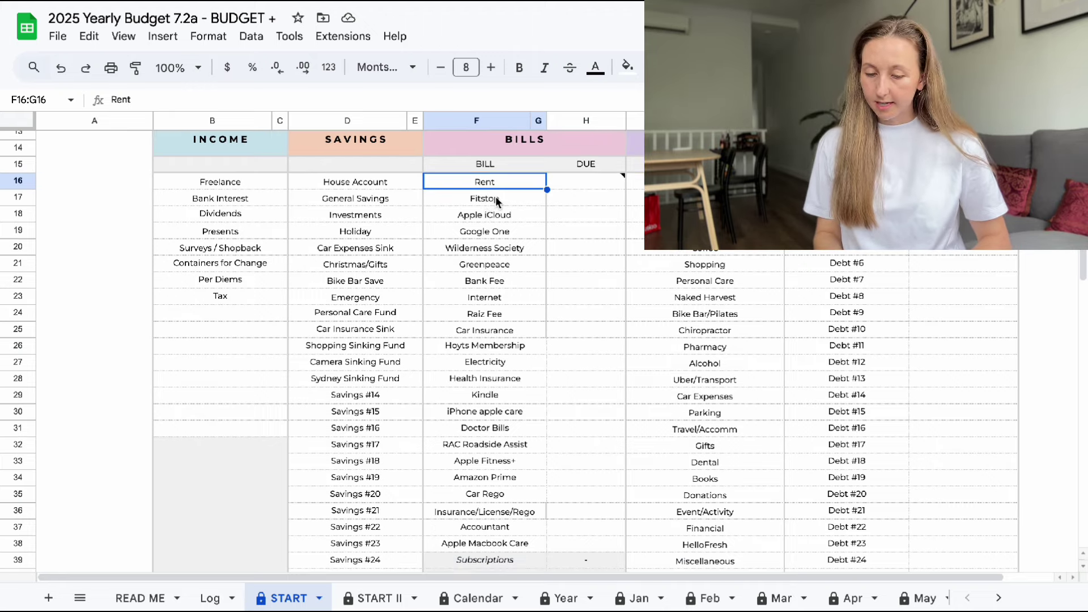
left_click(495, 197)
key("Down")
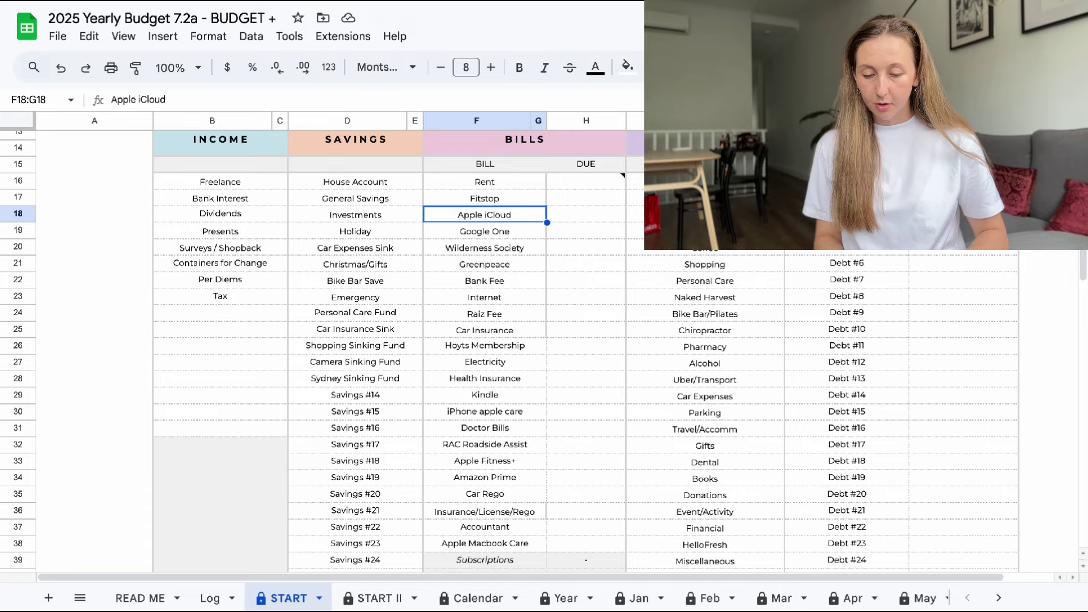
key("Down")
key("Up")
key("Up")
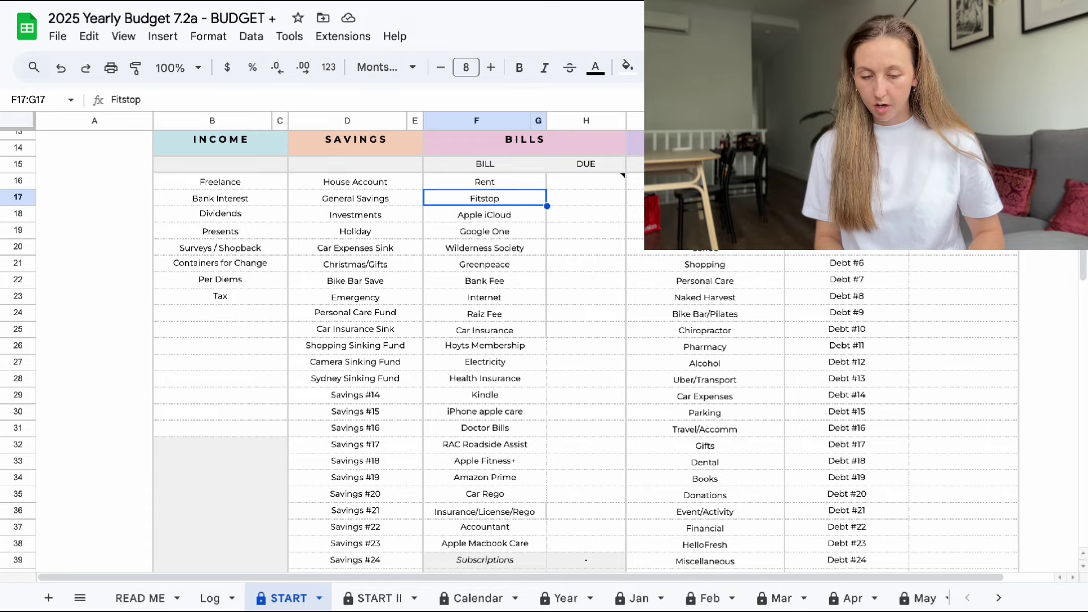
key("Down")
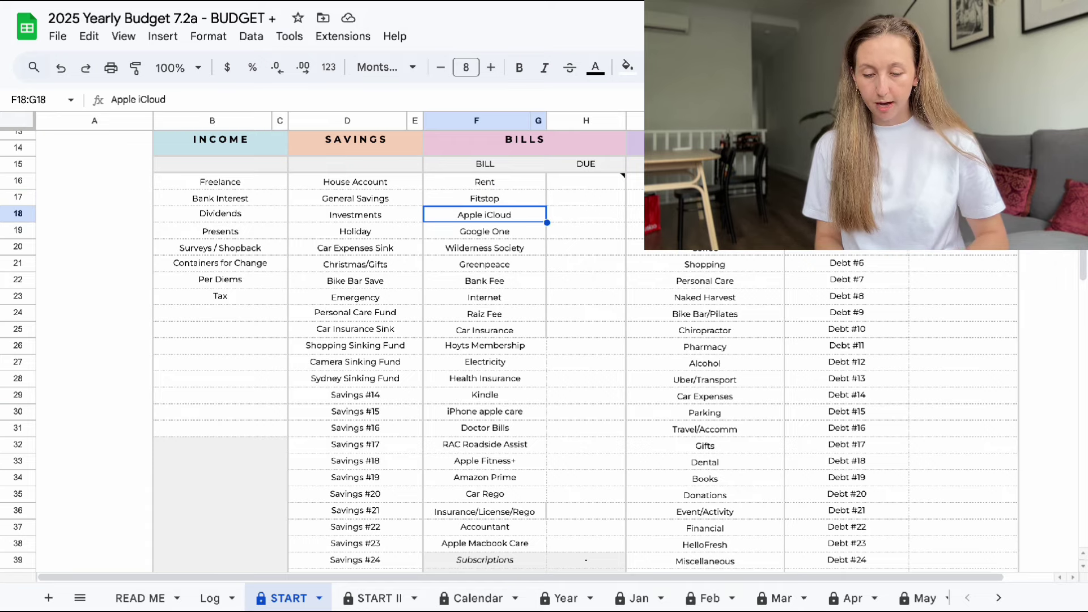
left_click(501, 230)
scroll(501, 230, "down", 1)
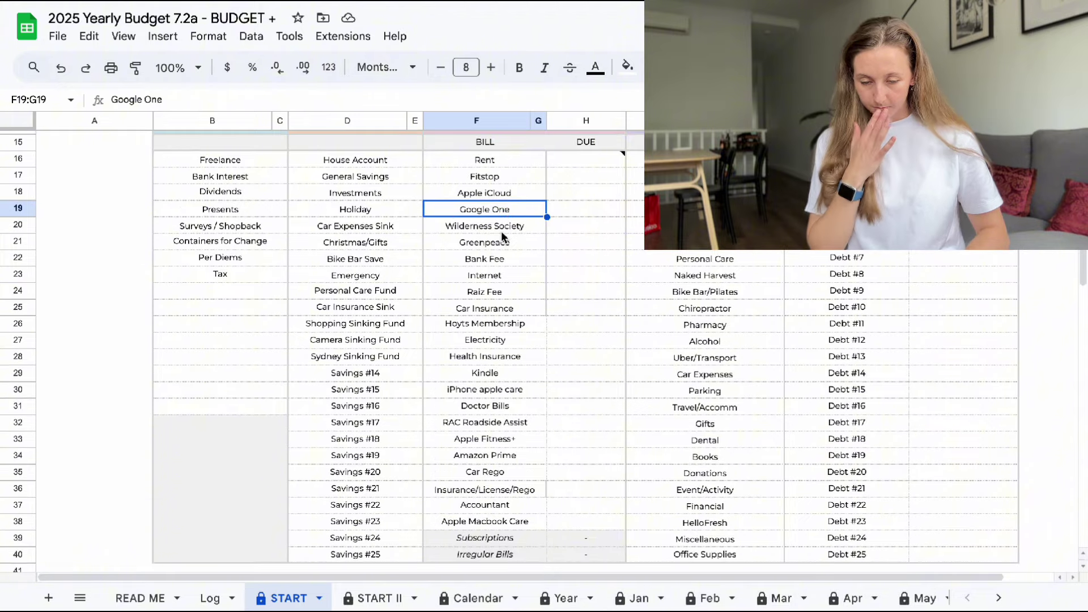
scroll(501, 230, "down", 1)
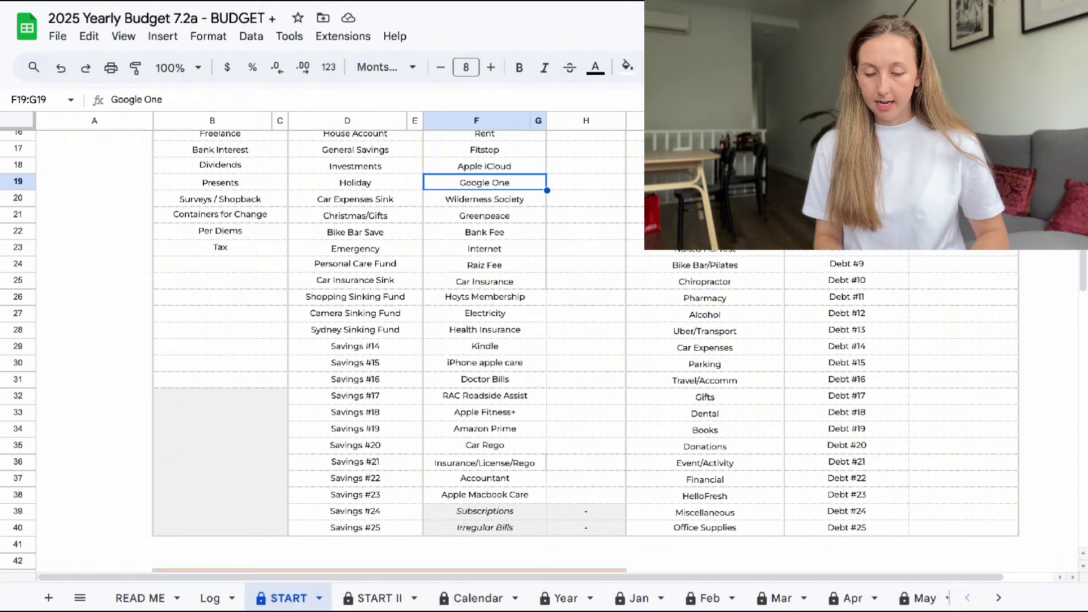
Review the bill categories from Google One down to Car Insurance to find entries worth combining.
key("Down")
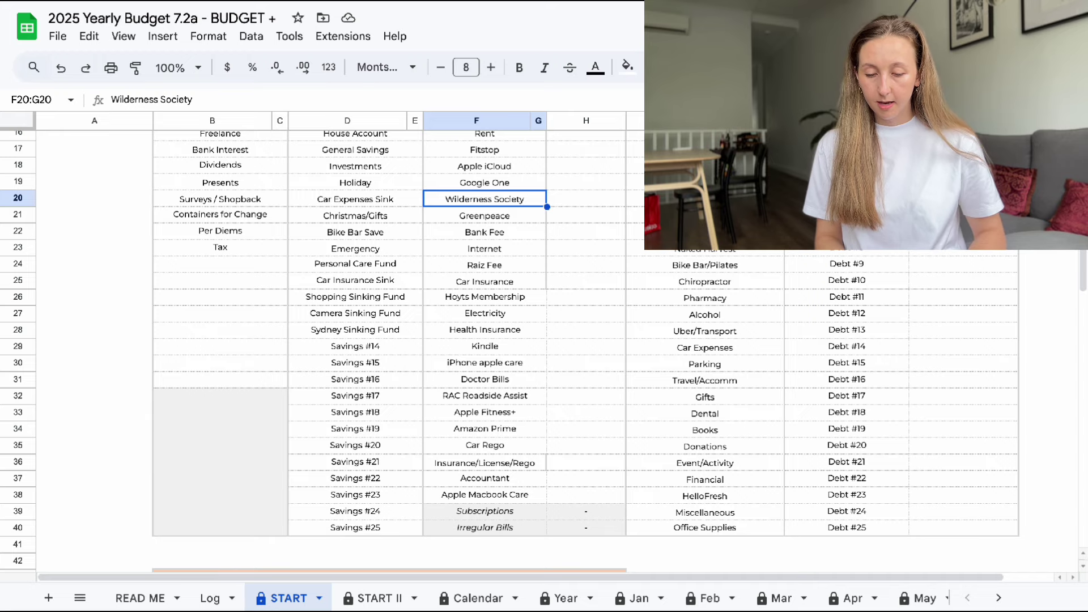
key("Down")
key("Down")
key("Down")
key("Down")
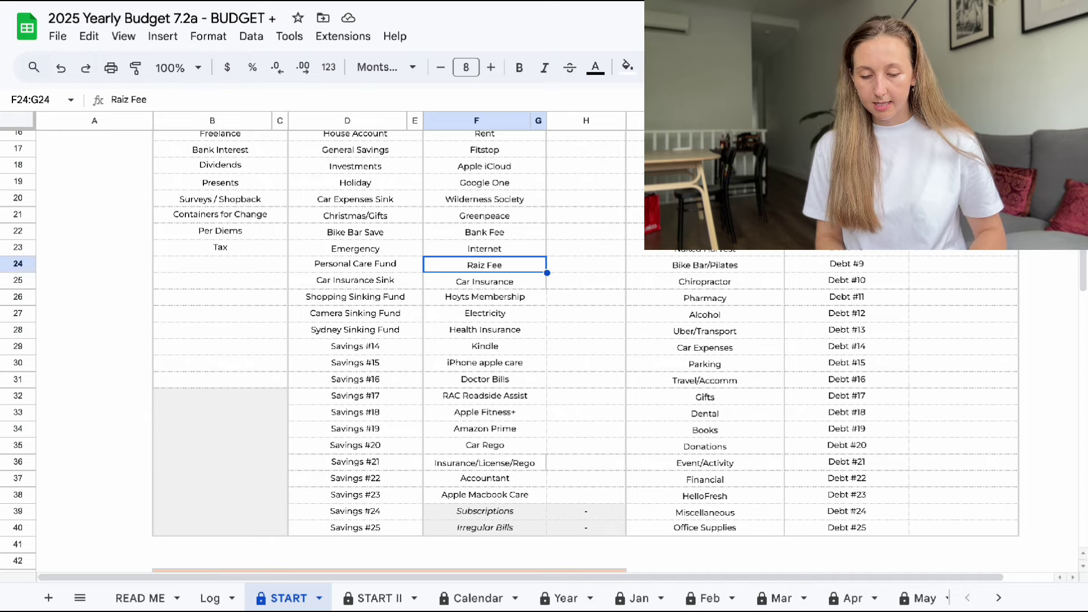
key("Down")
key("Up")
key("Up")
key("Up")
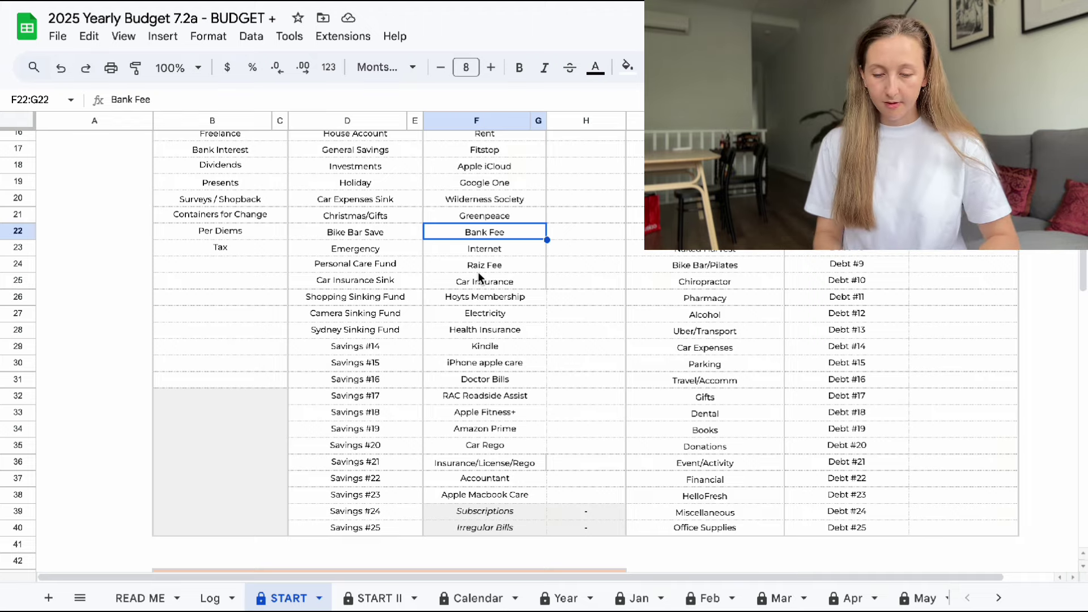
scroll(479, 275, "down", 1)
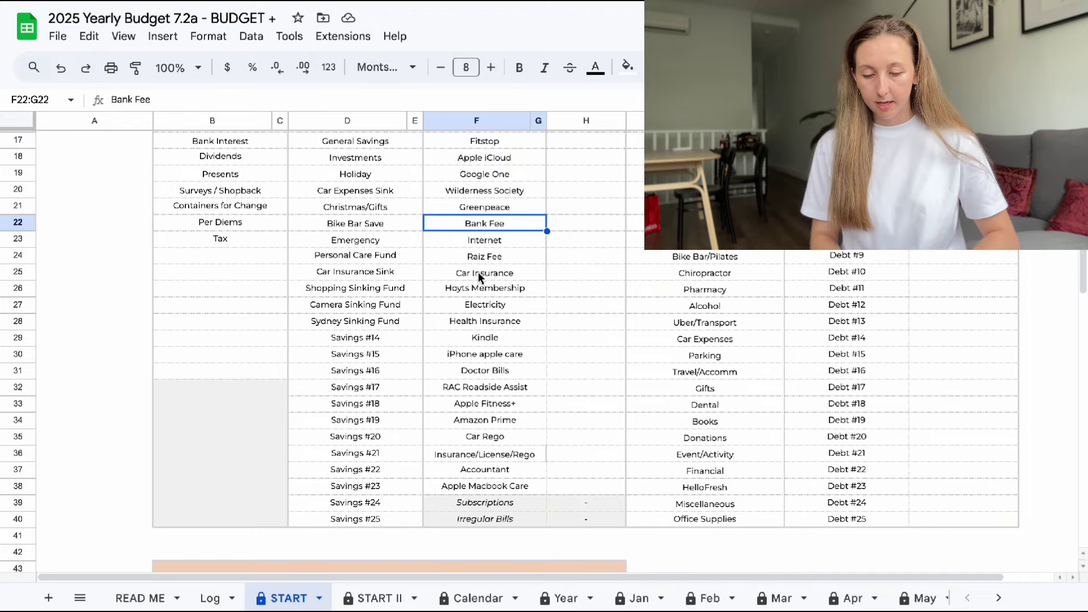
scroll(478, 275, "up", 1)
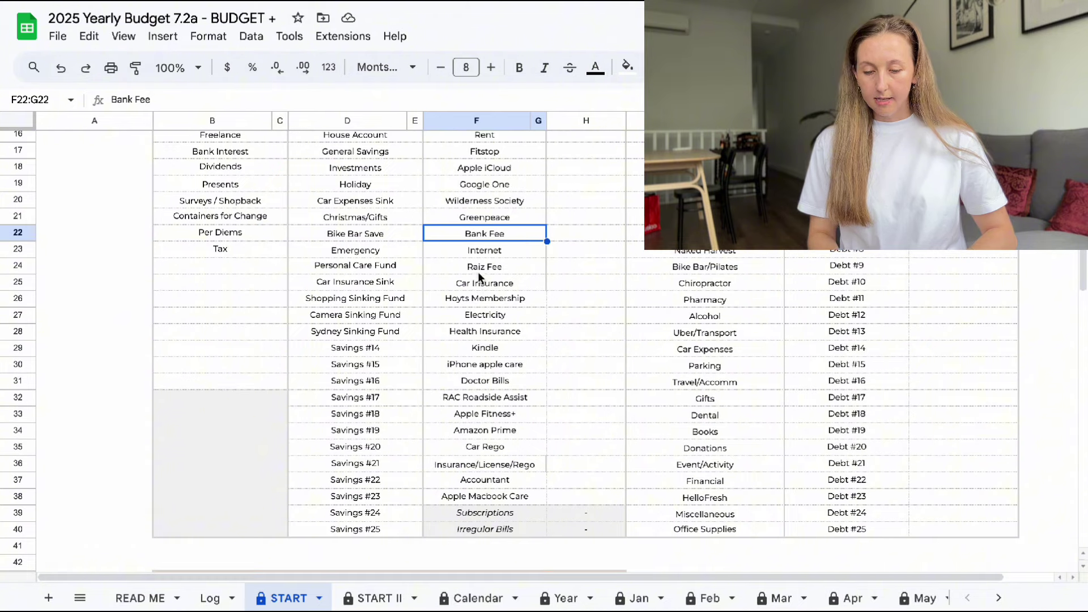
Rename the Bank Fee category to Bank Fee / Raiz Fee and clear the separate Raiz Fee entry in row 24.
double_click(512, 232)
type("/")
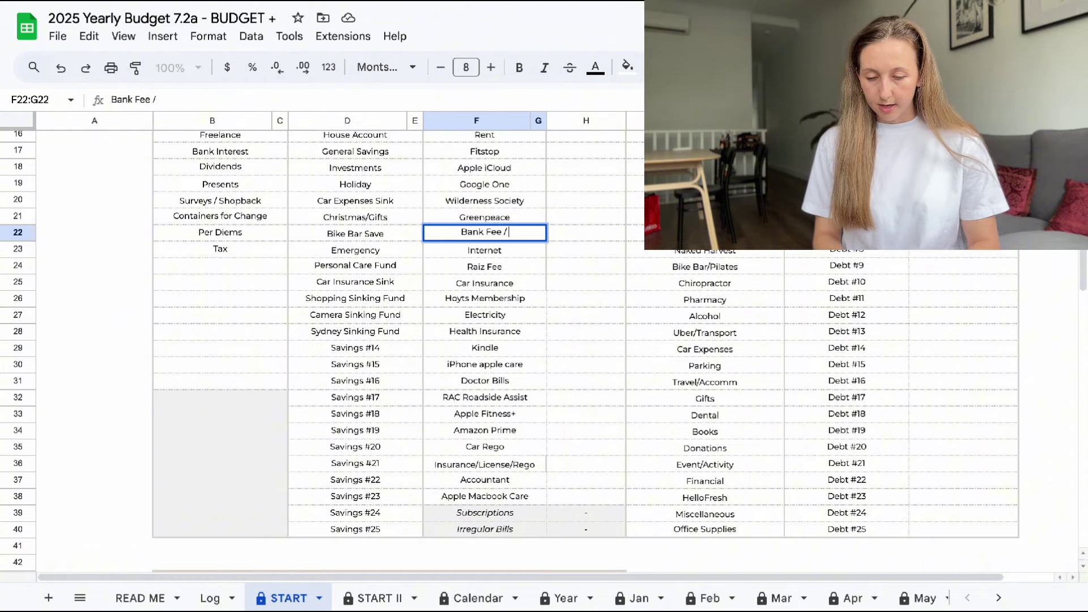
type(" Raiz Fee")
key("Return")
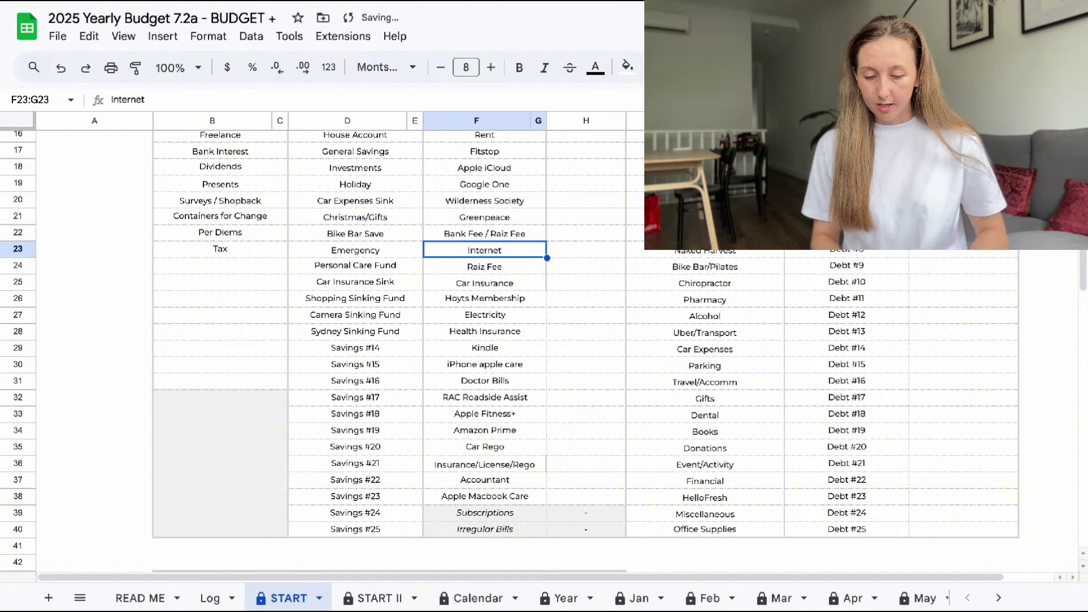
key("Down")
key("Delete")
Try to move Car Insurance from row 25 to row 24 by cutting and pasting, and undo the move.
key("Down")
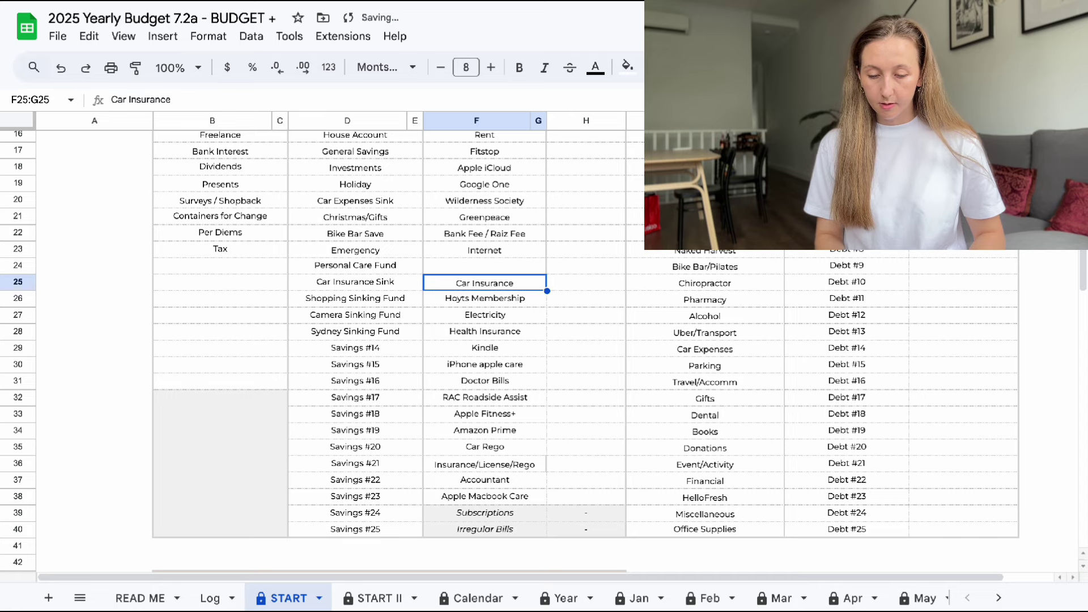
key("ctrl+x")
key("Up")
key("ctrl+v")
key("Down")
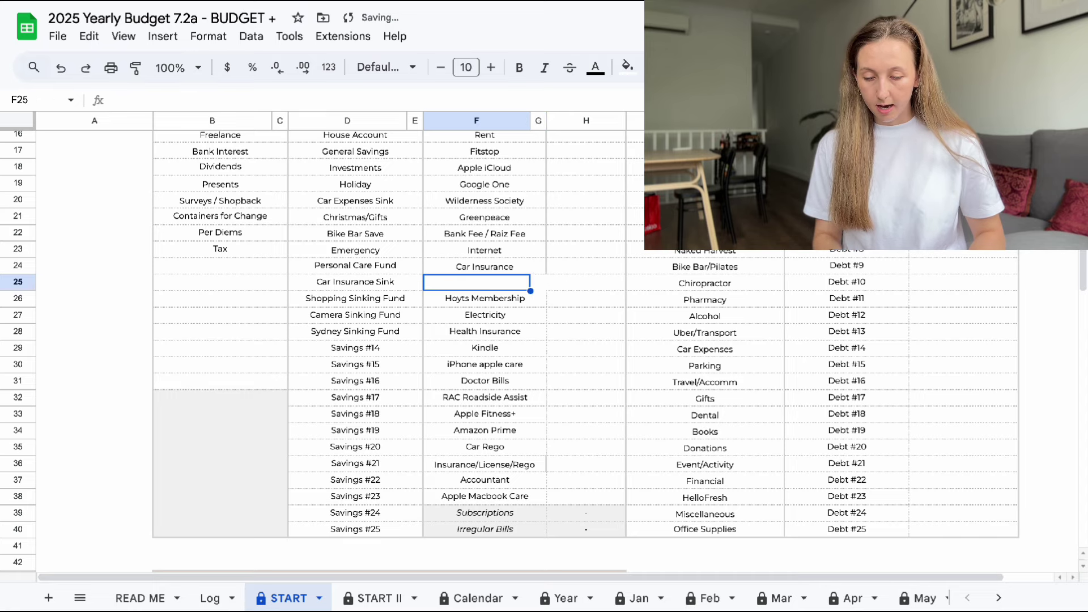
key("ctrl+z")
Enter Car Insurance in row 24 of the bill categories and clear the duplicate in row 25.
type("Car In")
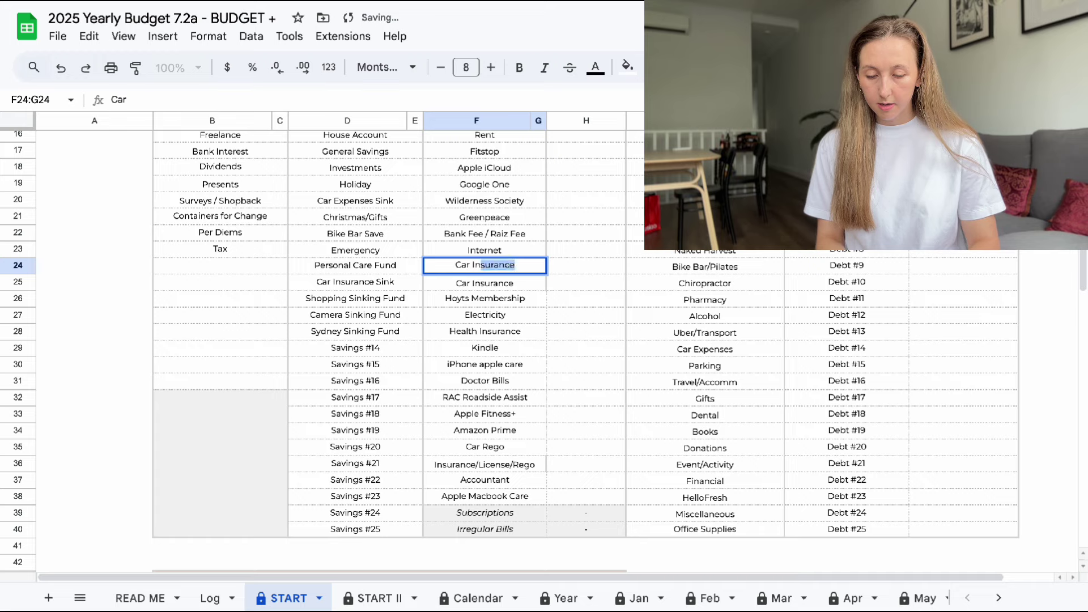
type("surance")
key("Return")
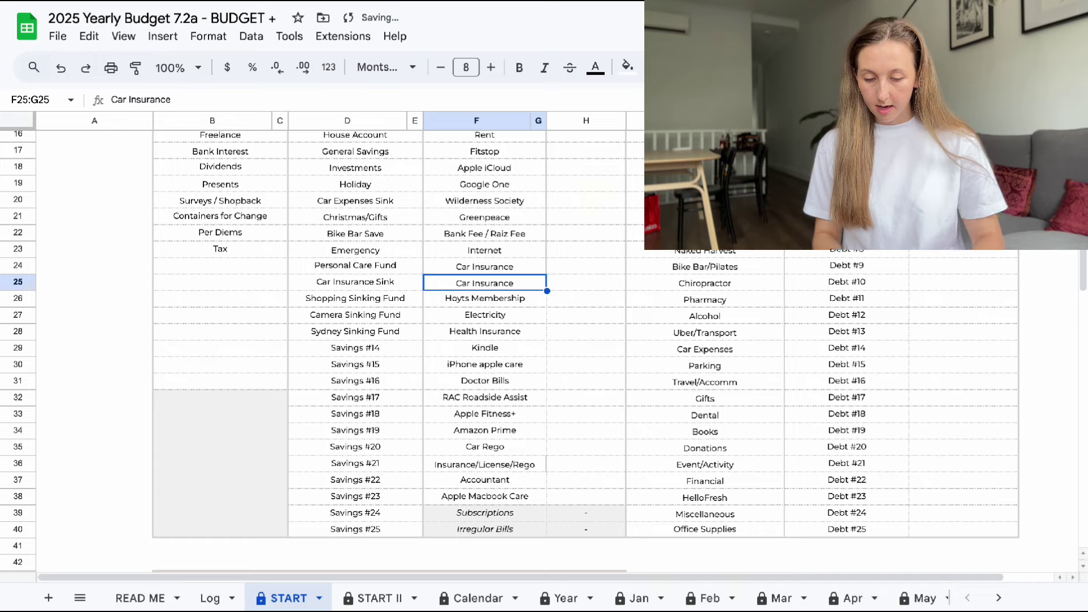
key("Delete")
key("Up")
key("Down")
Clear Hoyts Membership in row 26 of the bill categories and enter Electricity in row 25.
key("Down")
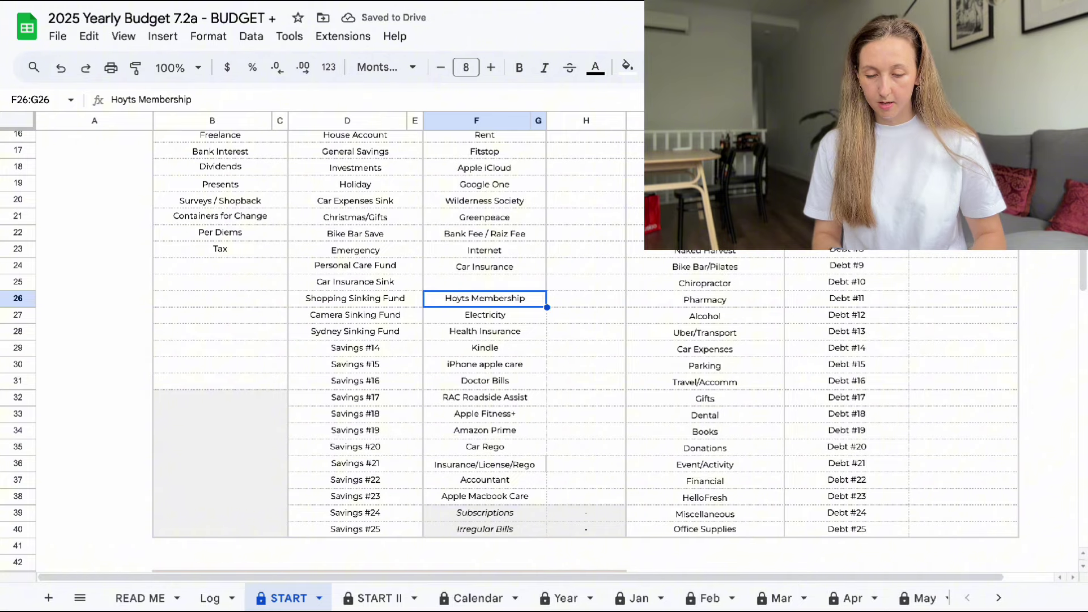
key("Delete")
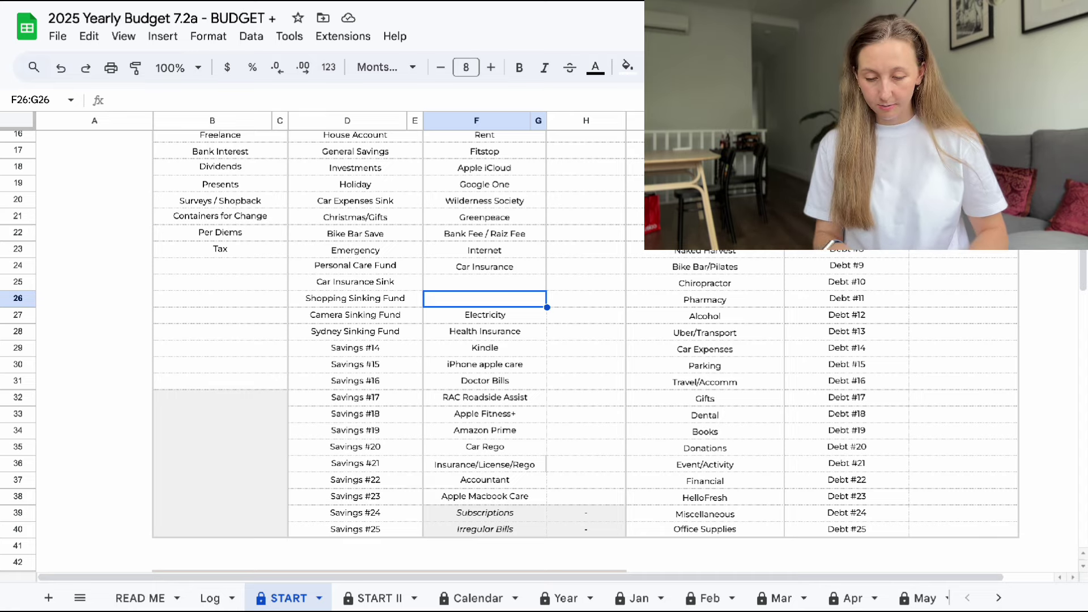
left_click(484, 282)
type("Ele")
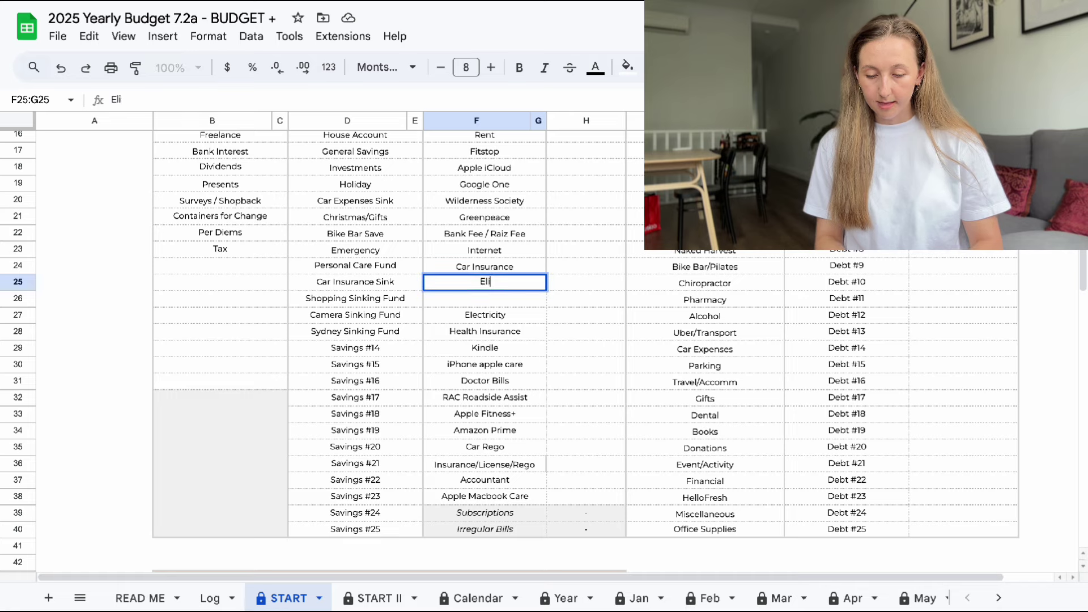
type("ctricity")
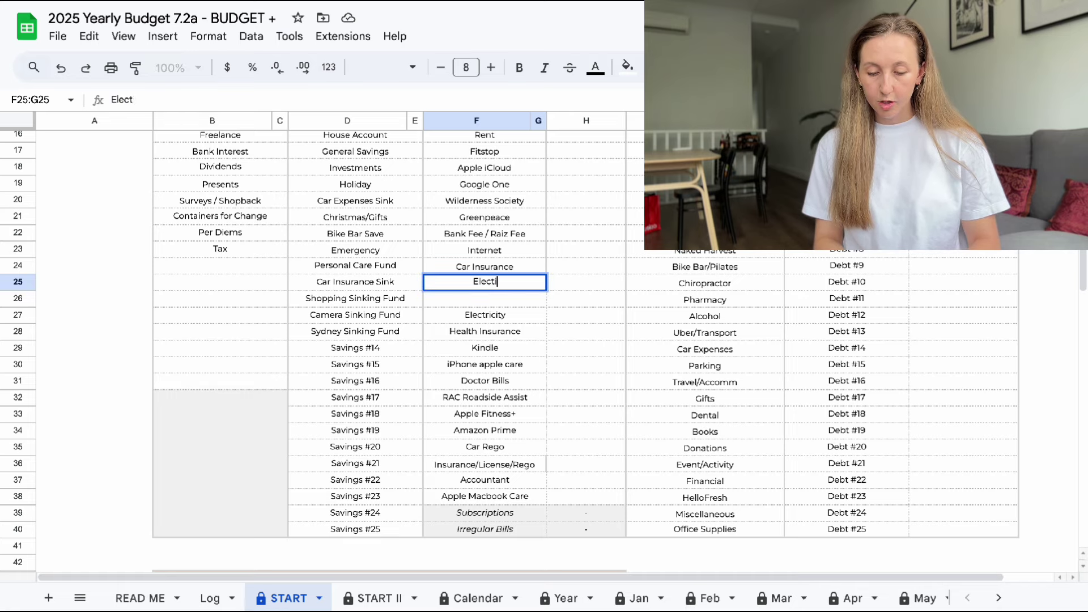
key("Return")
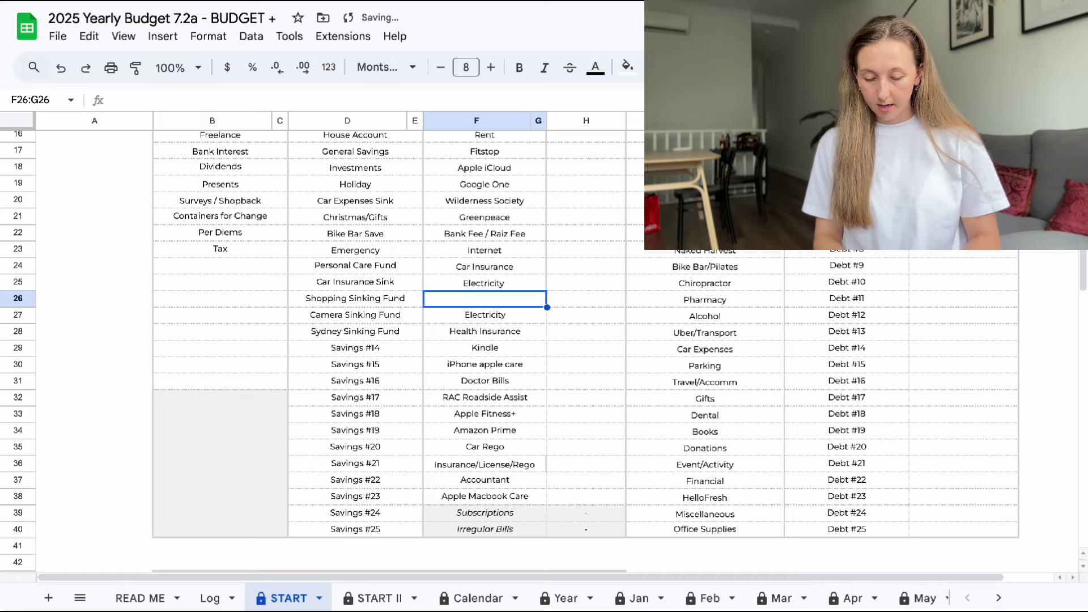
Enter Health Insurance in row 26 and clear the old Electricity and Health Insurance entries in rows 27 and 28.
type("Health Ins")
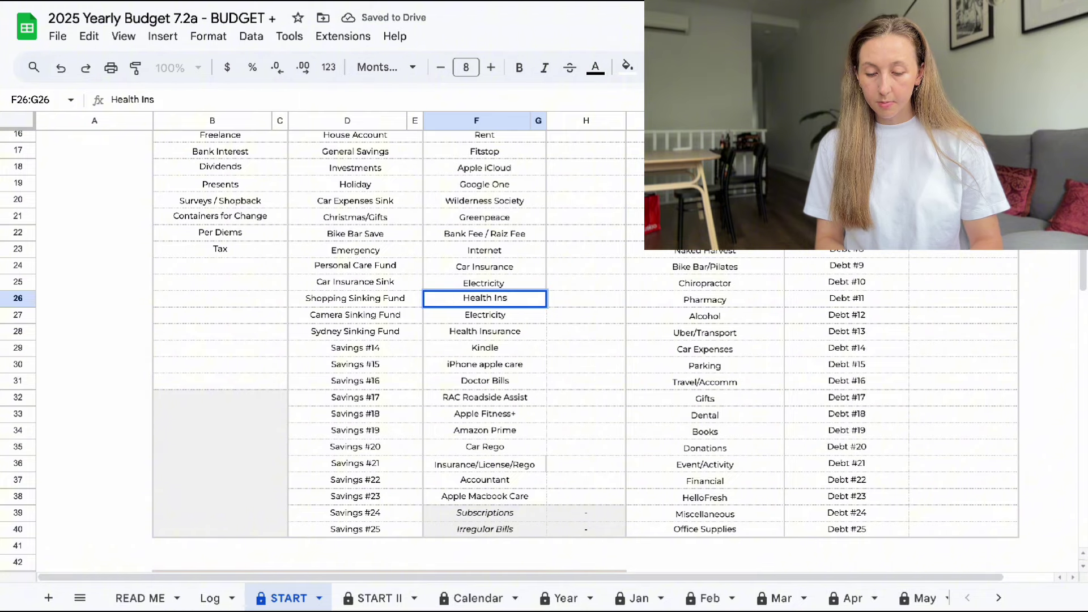
type("urance")
key("Return")
key("Delete")
key("Down")
key("Delete")
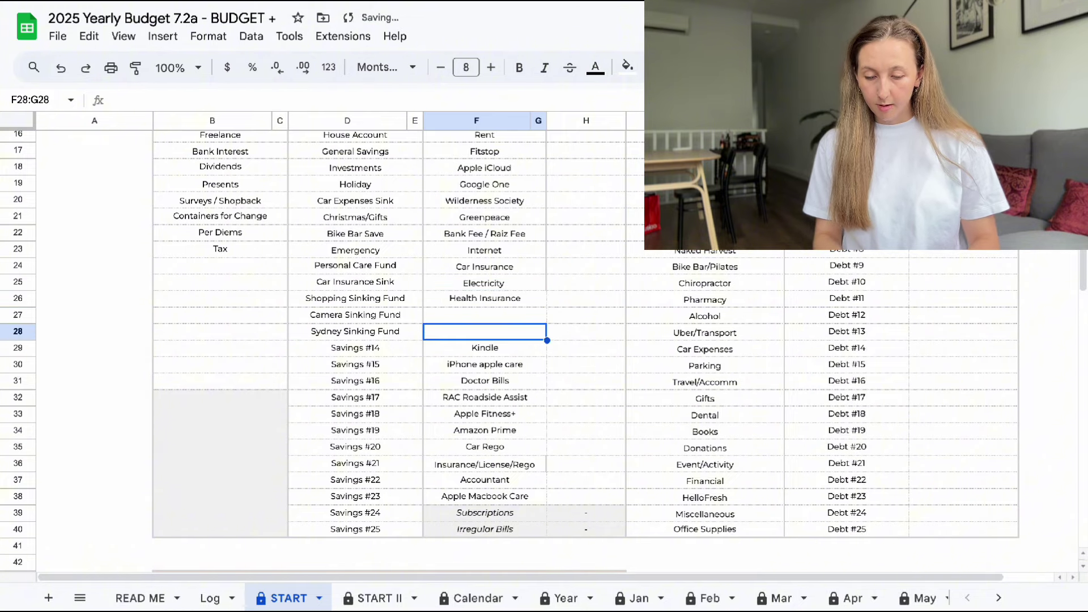
Add Phone Bill as a bill category in row 27.
key("Up")
type("Phone ")
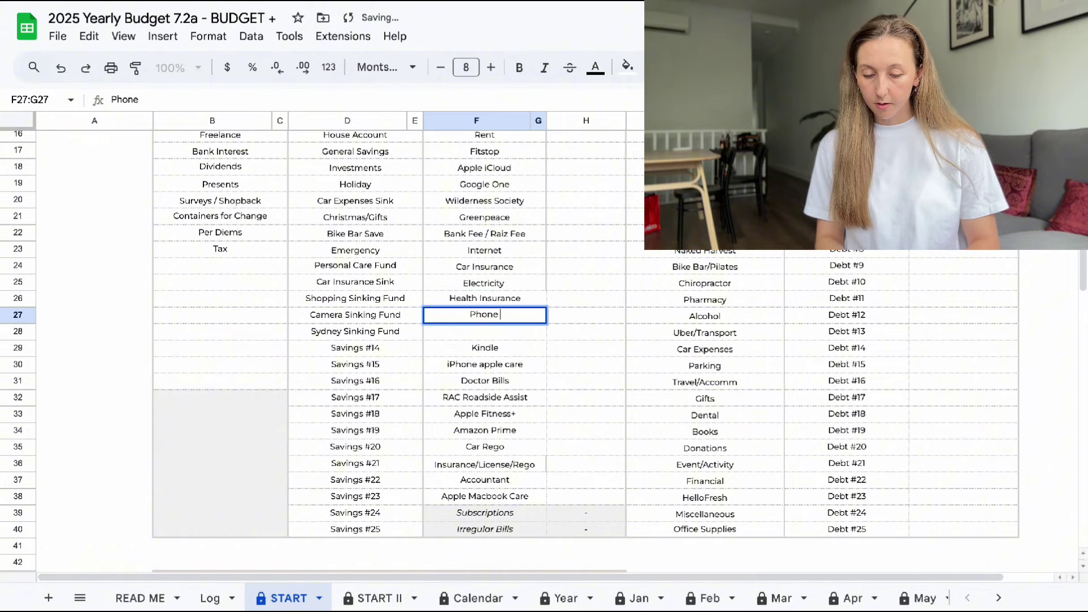
type("Bill")
key("Return")
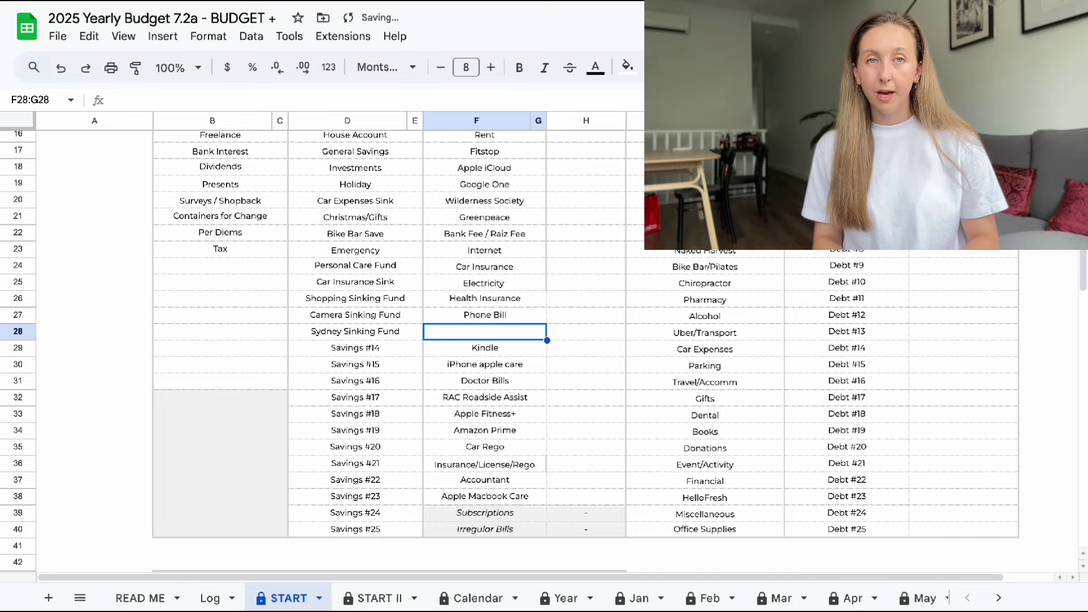
Add Adobe Creative Suite as a bill category in row 28.
type("Alcohol")
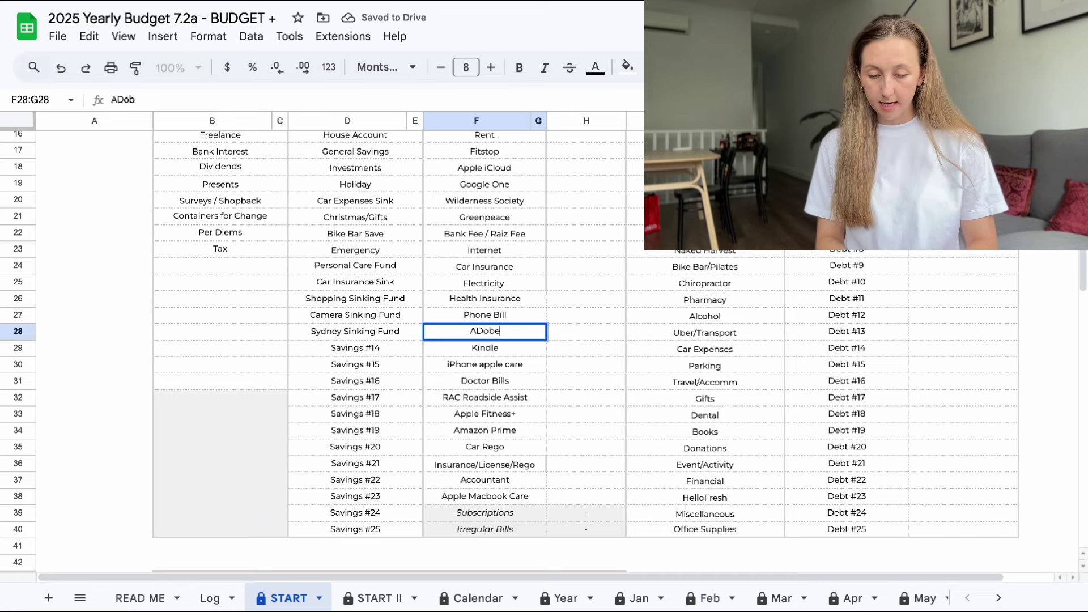
key("BackSpace")
key("BackSpace")
key("BackSpace")
key("BackSpace")
key("BackSpace")
key("BackSpace")
type("dob")
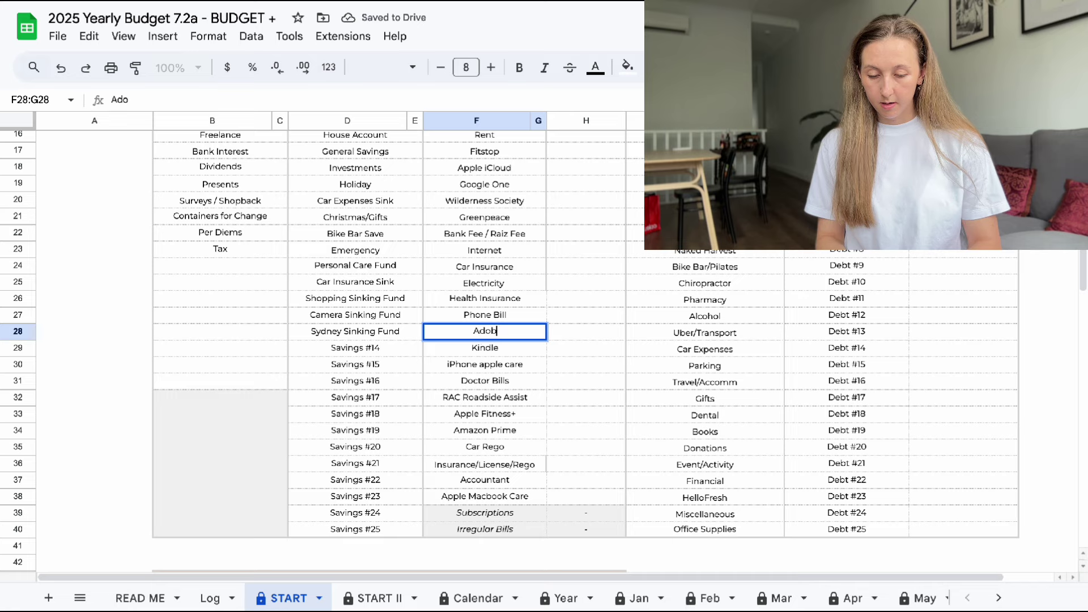
type("e Creative")
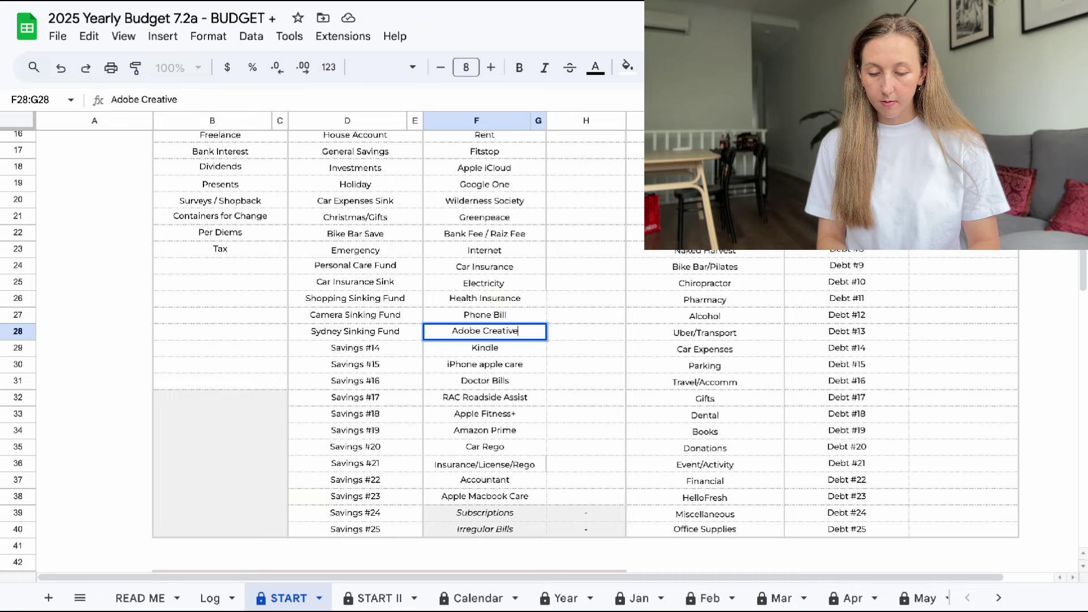
type(" Suite")
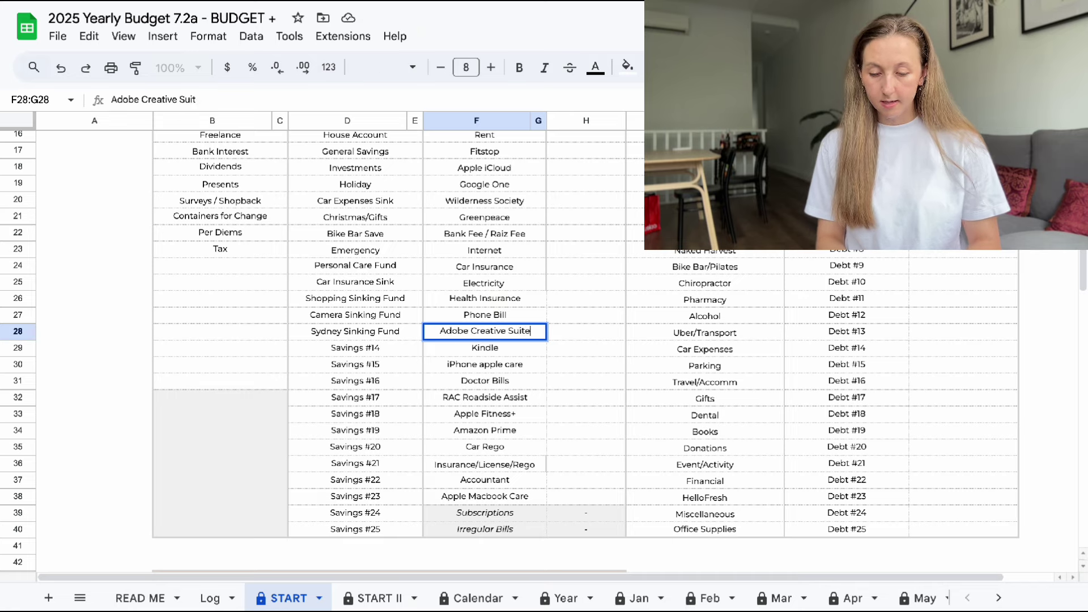
key("Return")
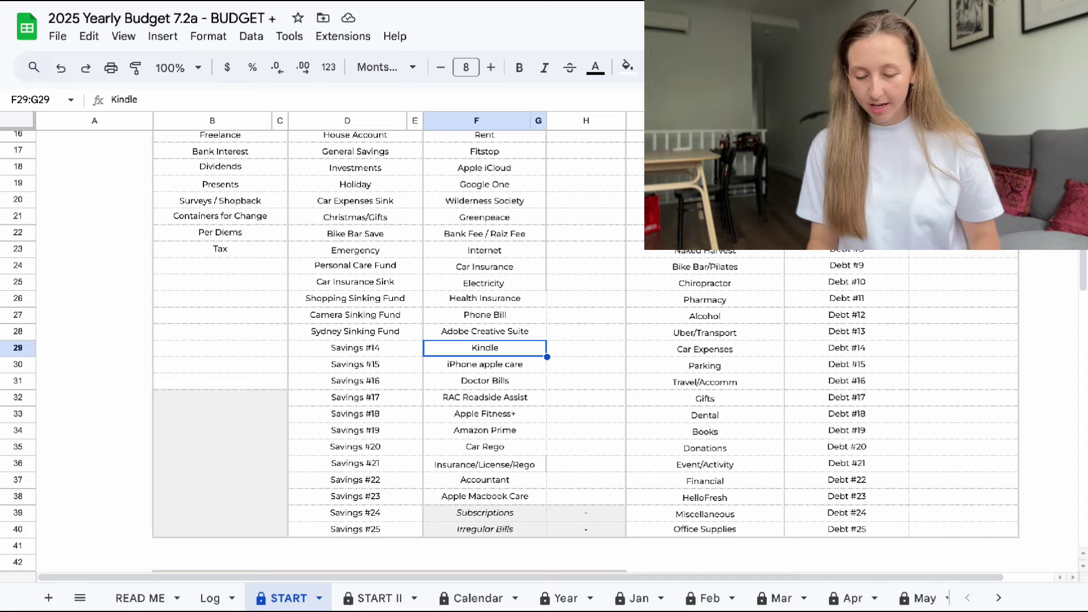
Clear Kindle in row 29 of the bill categories and undo the deletion.
left_click(475, 363)
key("Up")
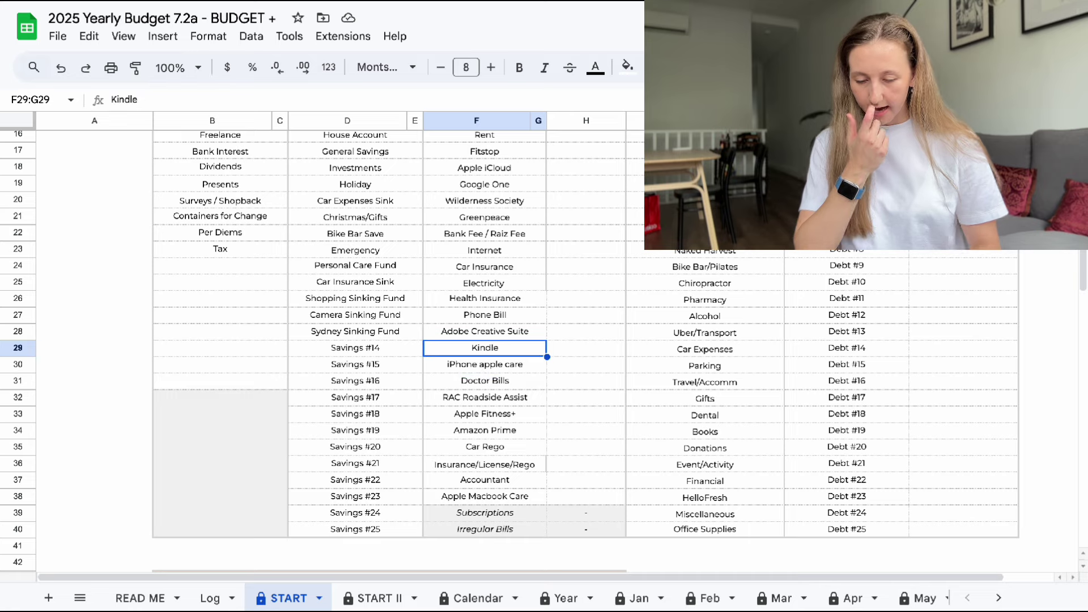
key("Delete")
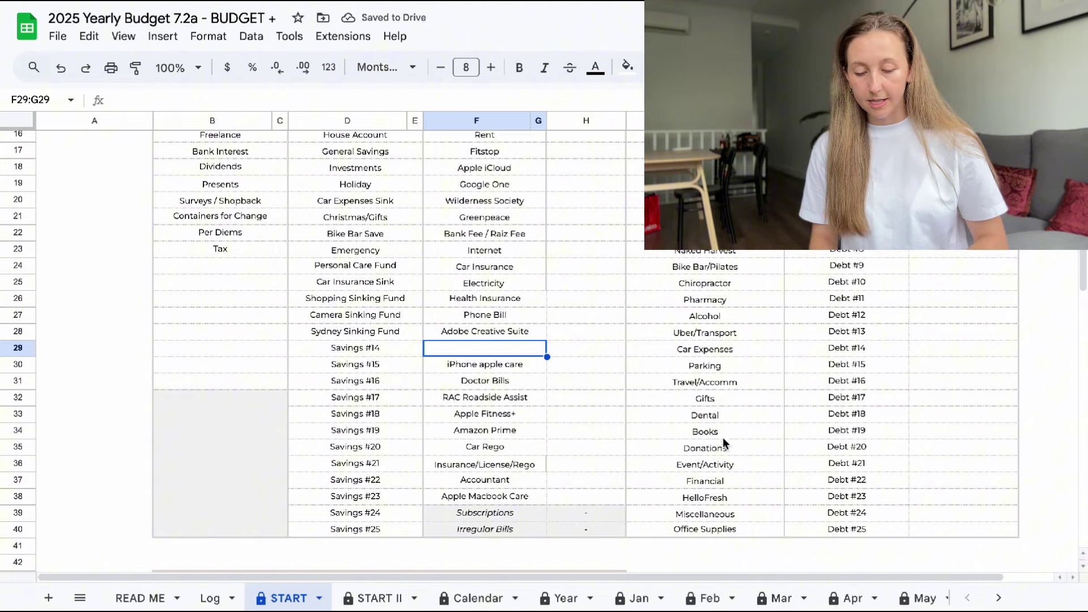
key("ctrl+z")
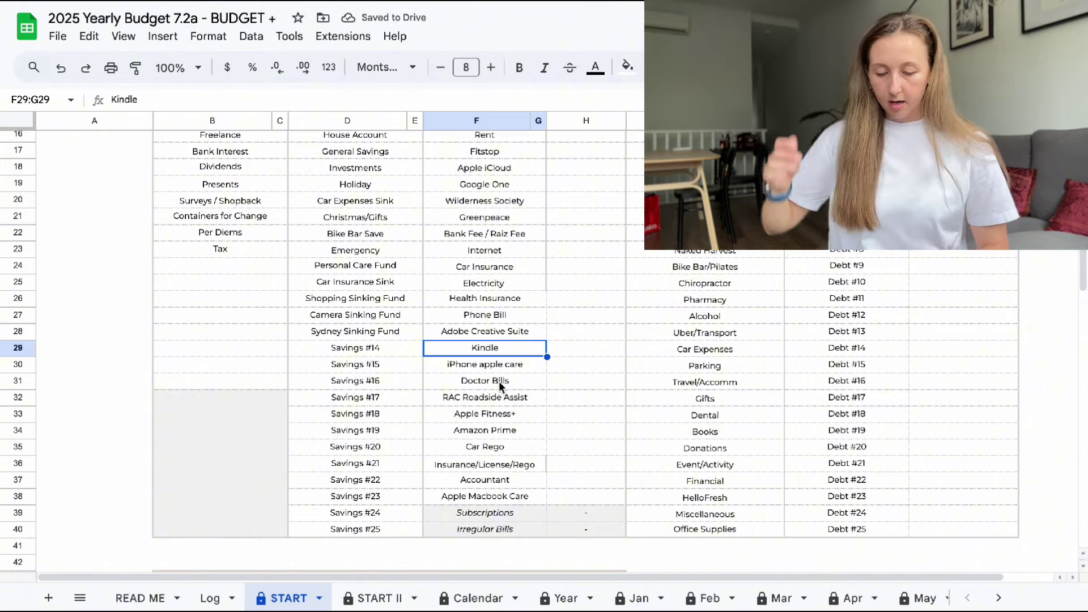
Replace Amazon Prime in row 34 of the bill categories with Streaming Subscriptions.
left_click(495, 366)
key("Down")
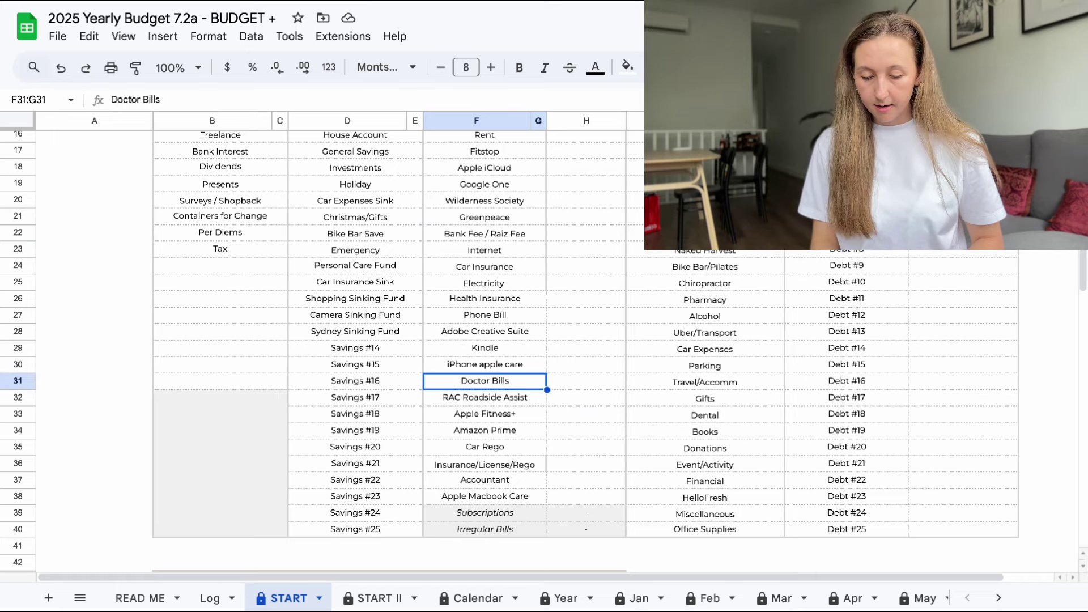
key("Down")
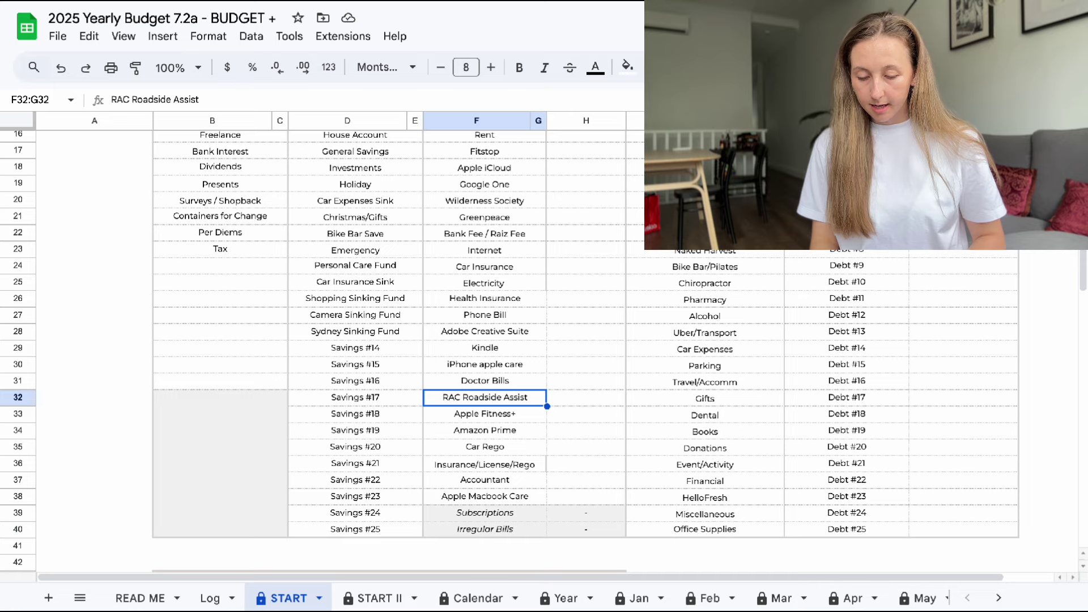
key("Down")
key("Down")
key("Down")
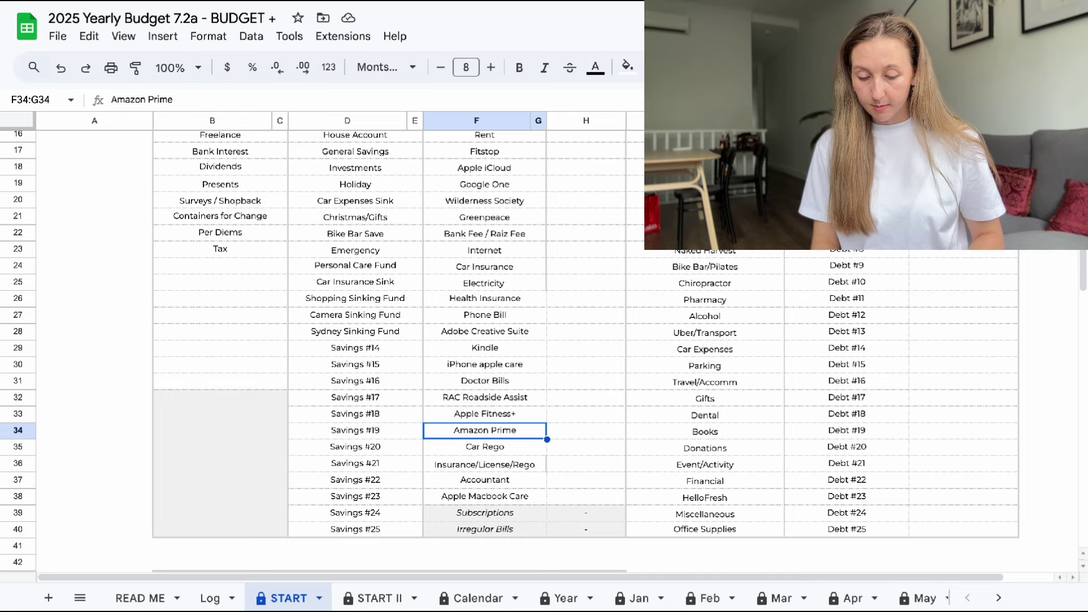
key("Up")
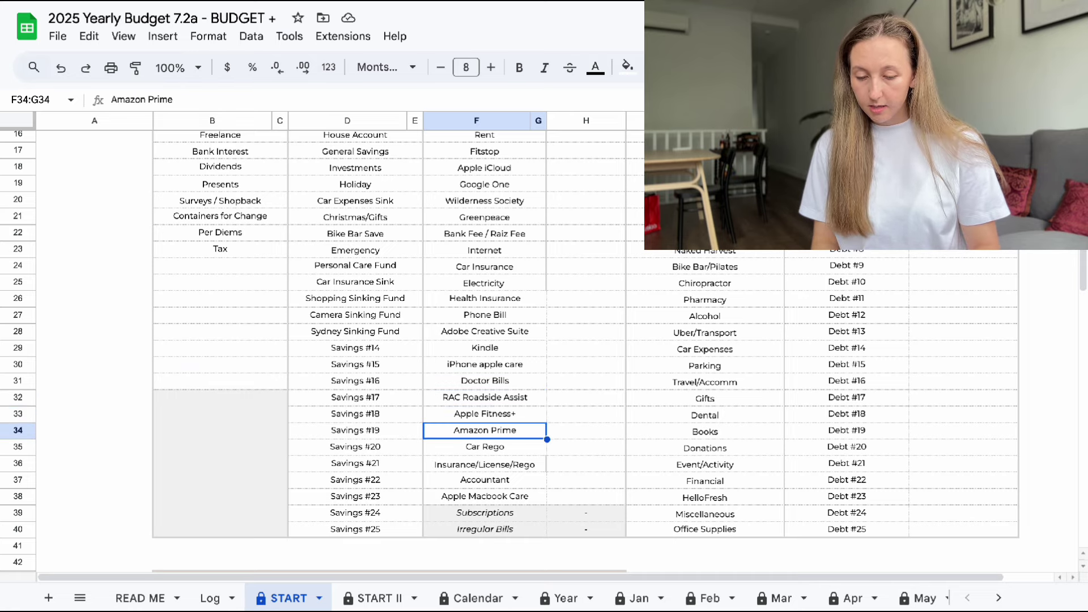
key("Delete")
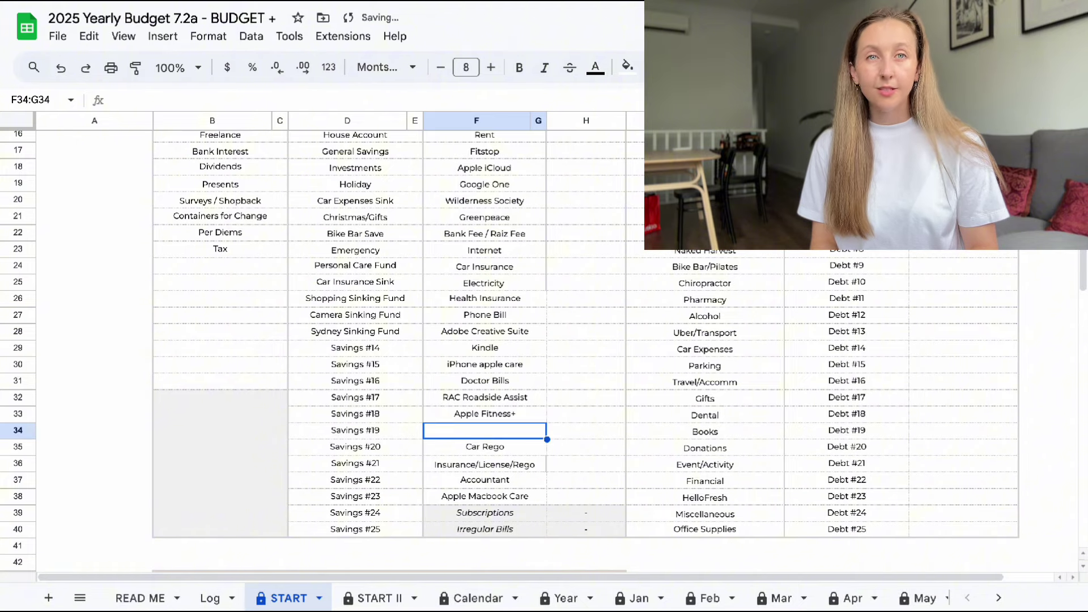
type("Strea")
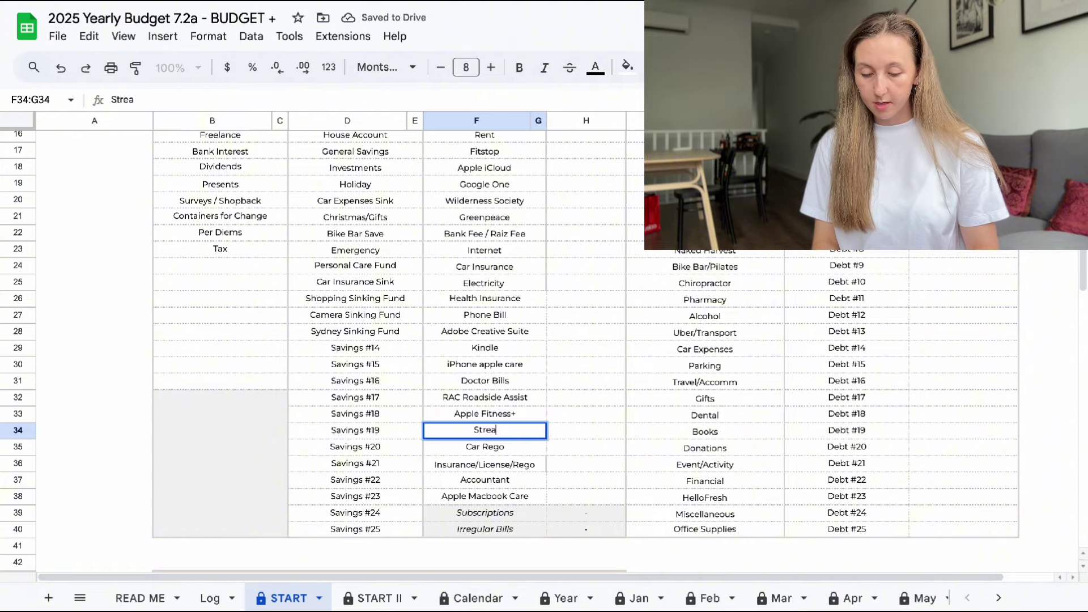
type("ming Subscriptions")
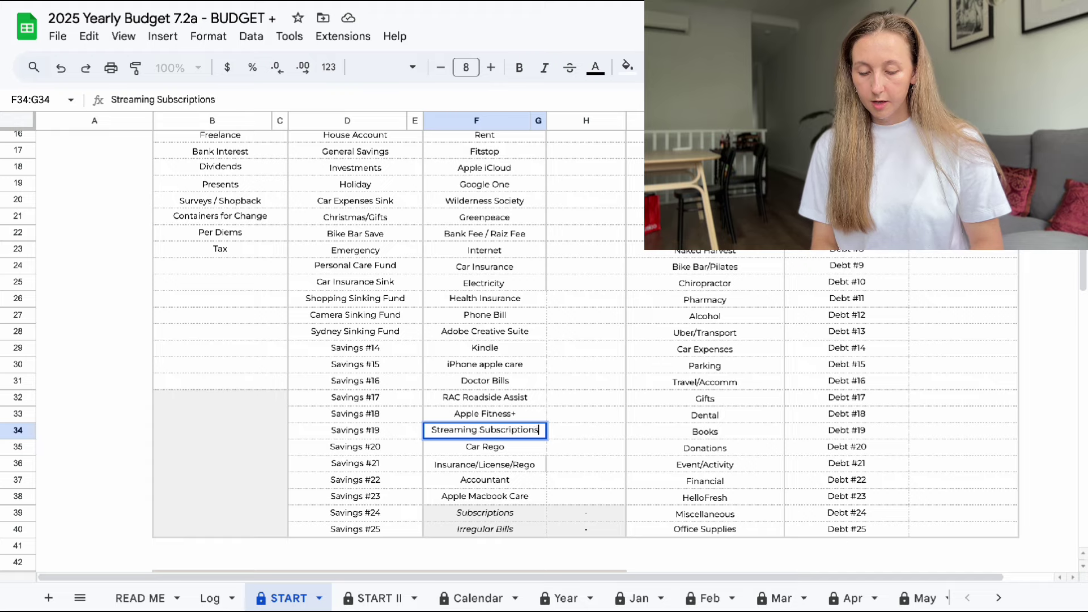
key("Return")
key("Up")
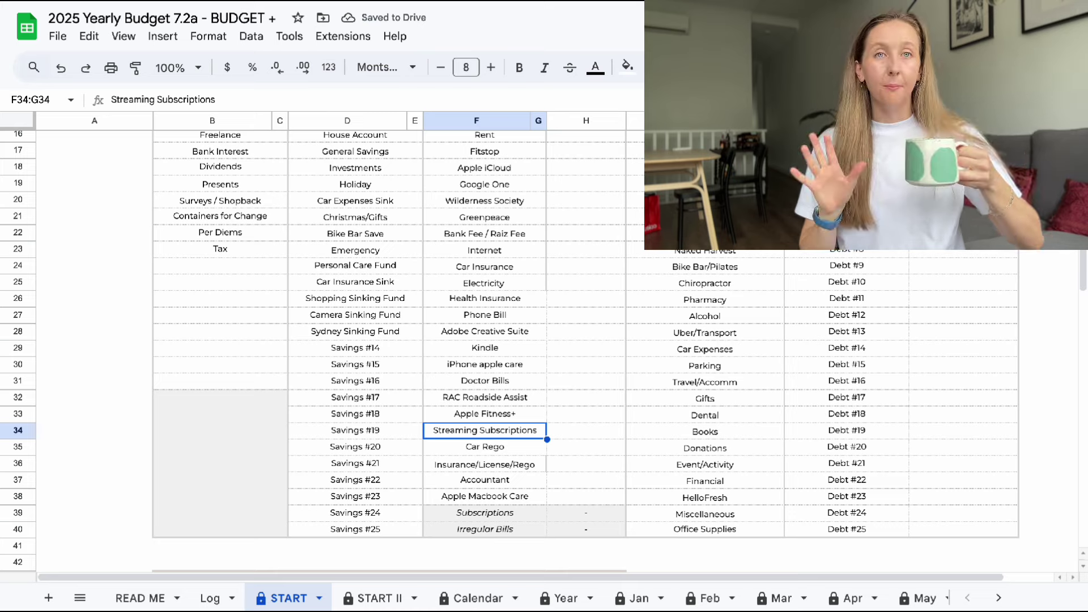
Extend the Car Rego bill category in row 35 to Car Rego/Insurance/License.
left_click(513, 462)
left_click(509, 444)
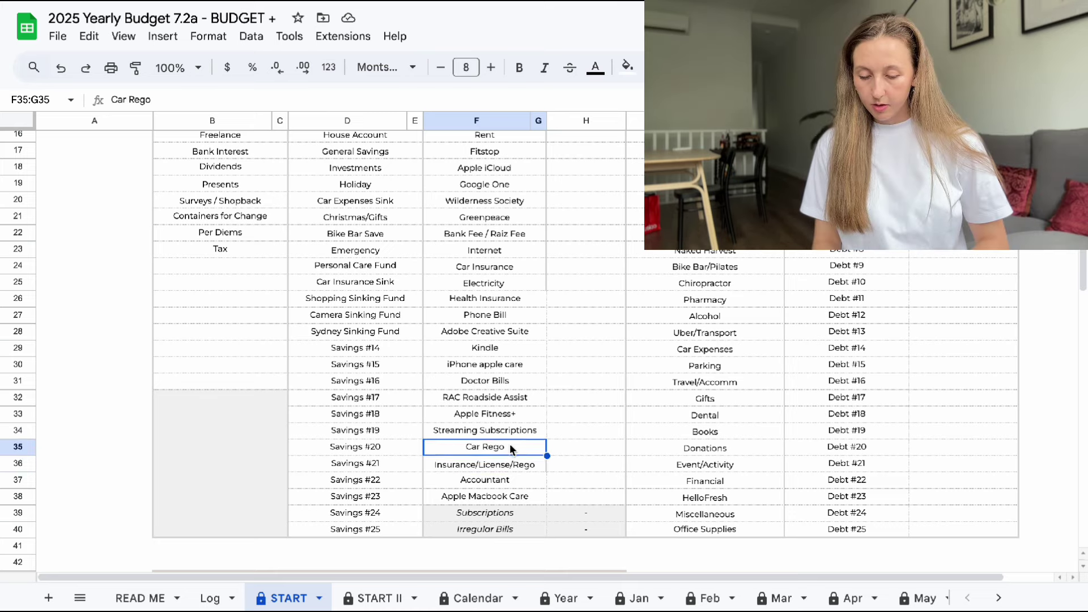
double_click(509, 443)
type("/Insuran")
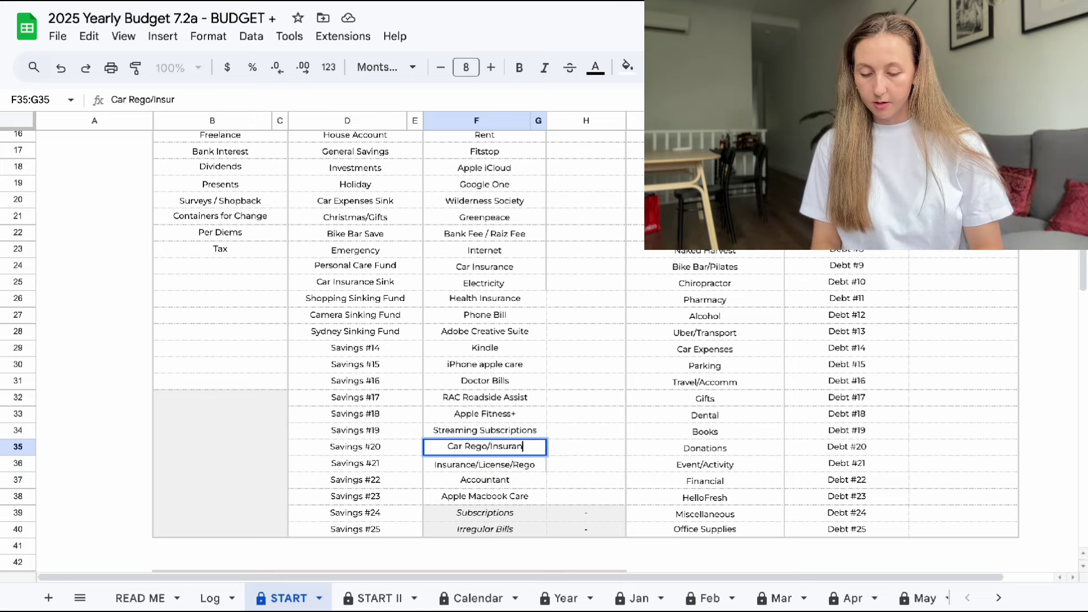
type("ce/License")
key("Return")
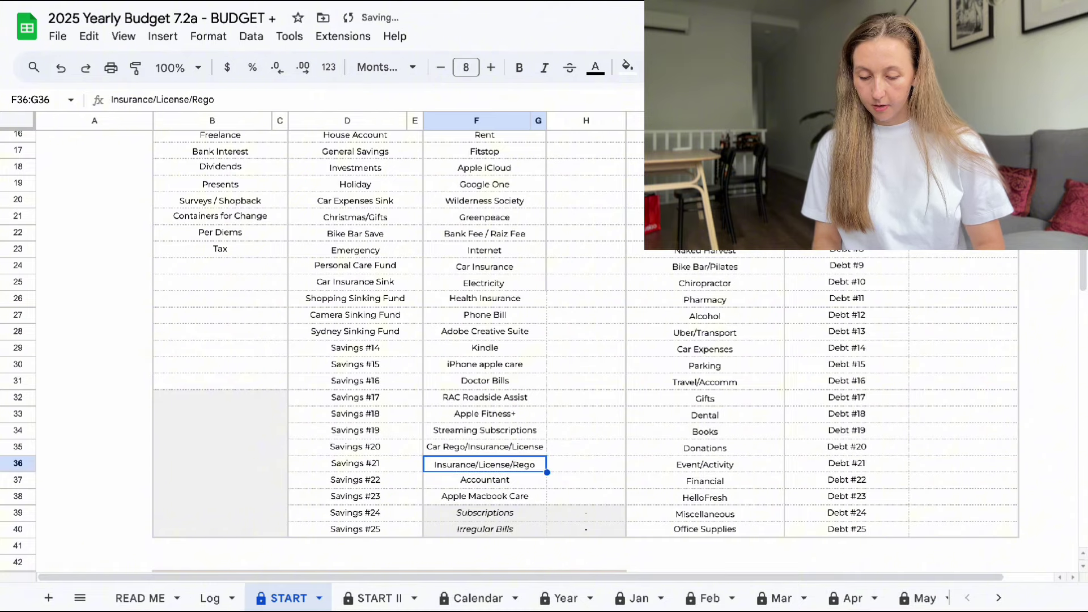
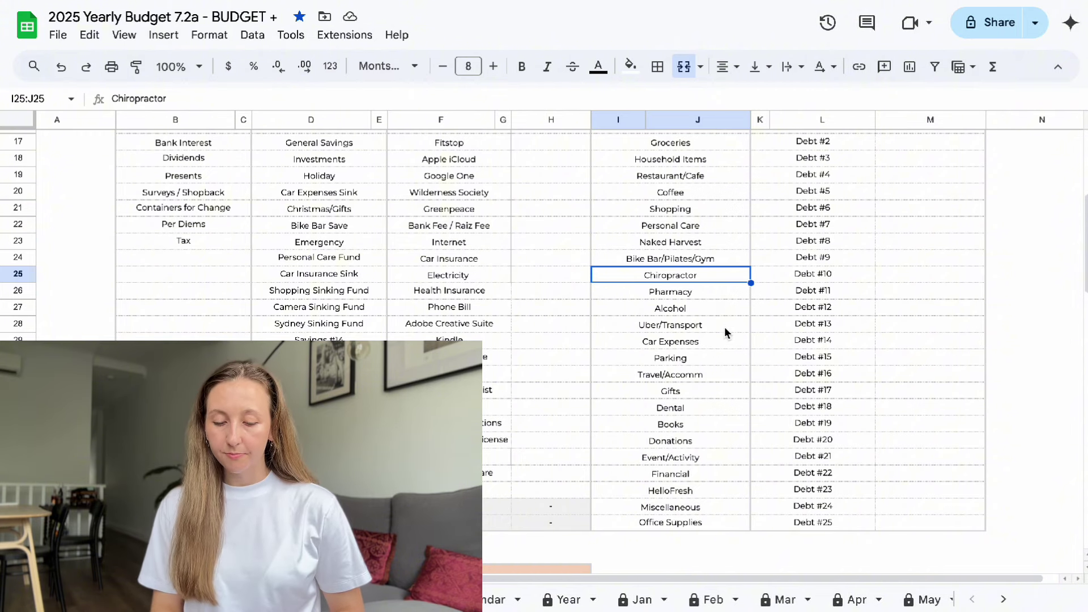
Replace Restaurant/Cafe with Eating Out in row 19 of the expense categories and clear Coffee in row 20.
left_click(679, 508)
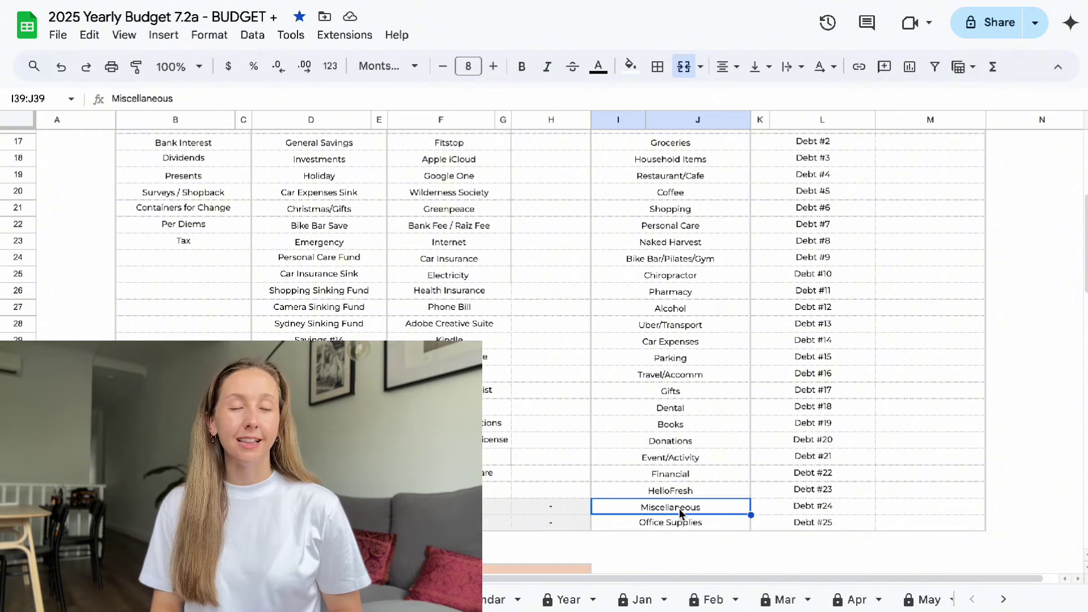
scroll(670, 314, "up", 2)
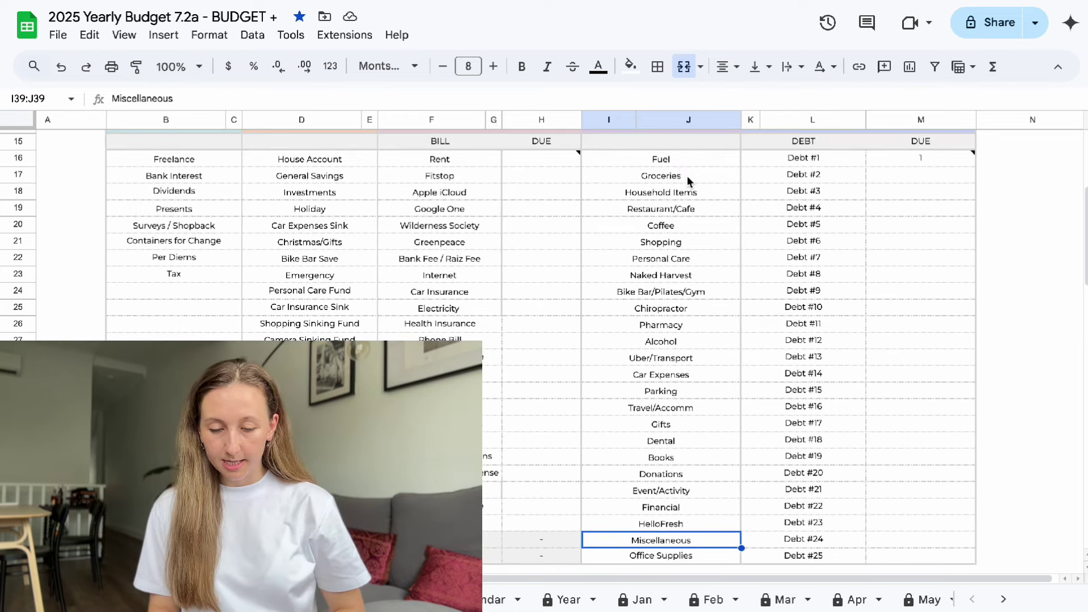
left_click(683, 210)
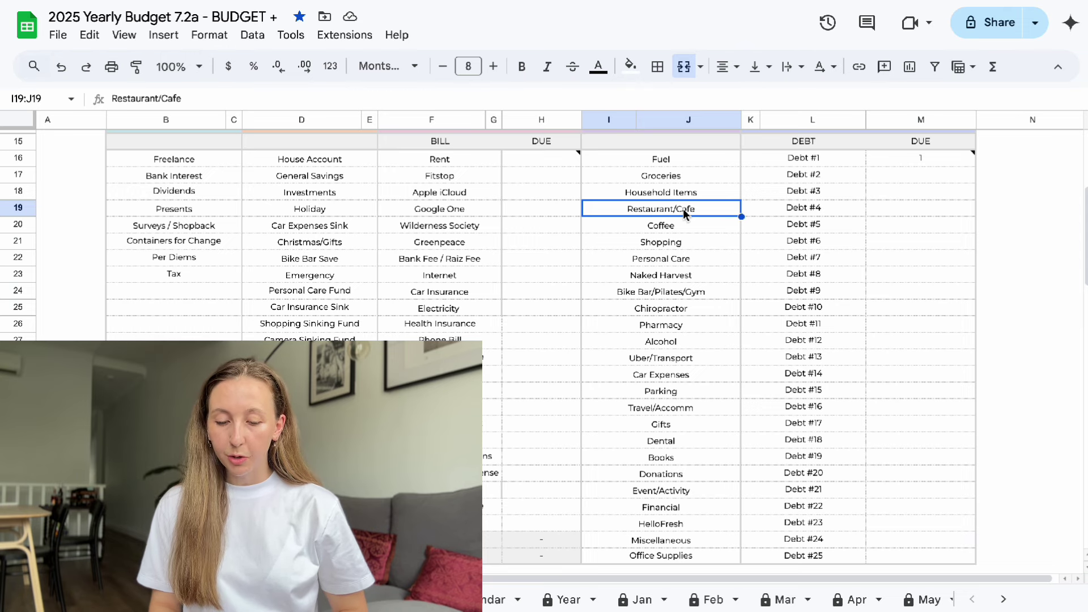
type("Eating O")
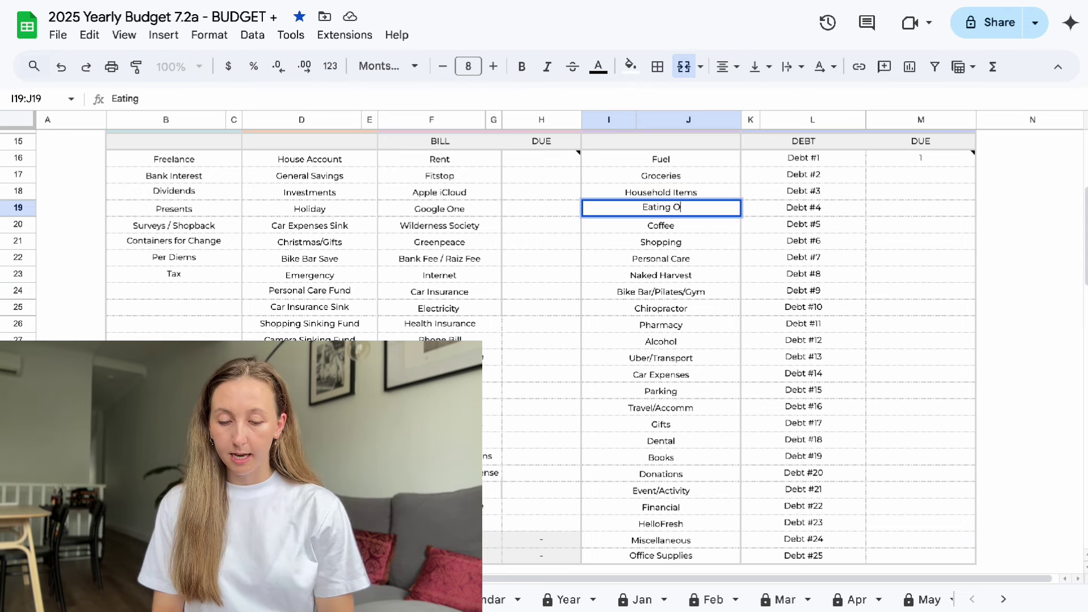
type("ut")
key("Return")
key("Delete")
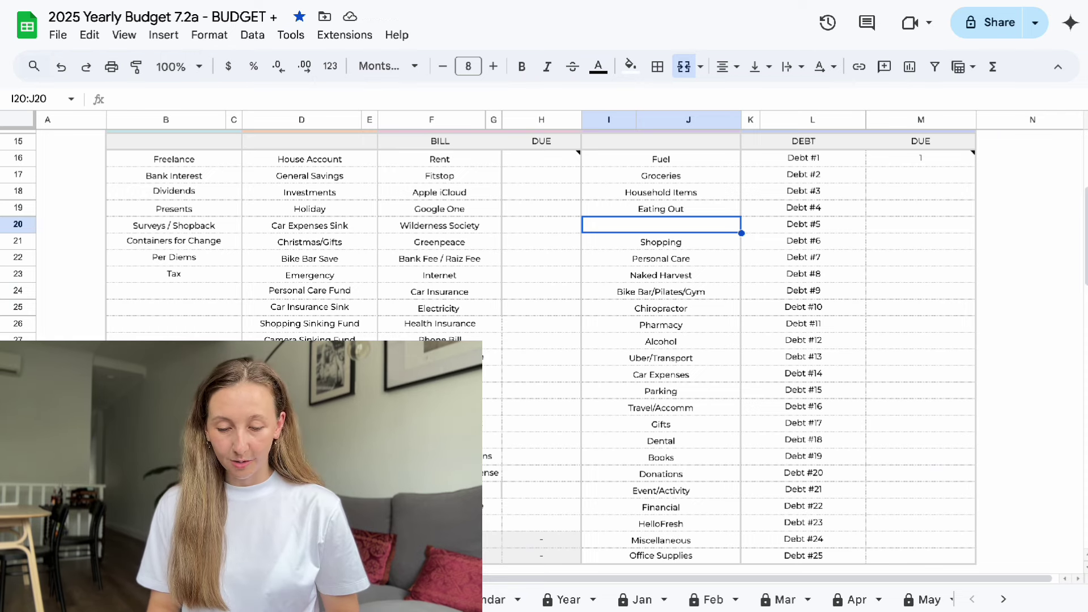
key("Down")
key("Up")
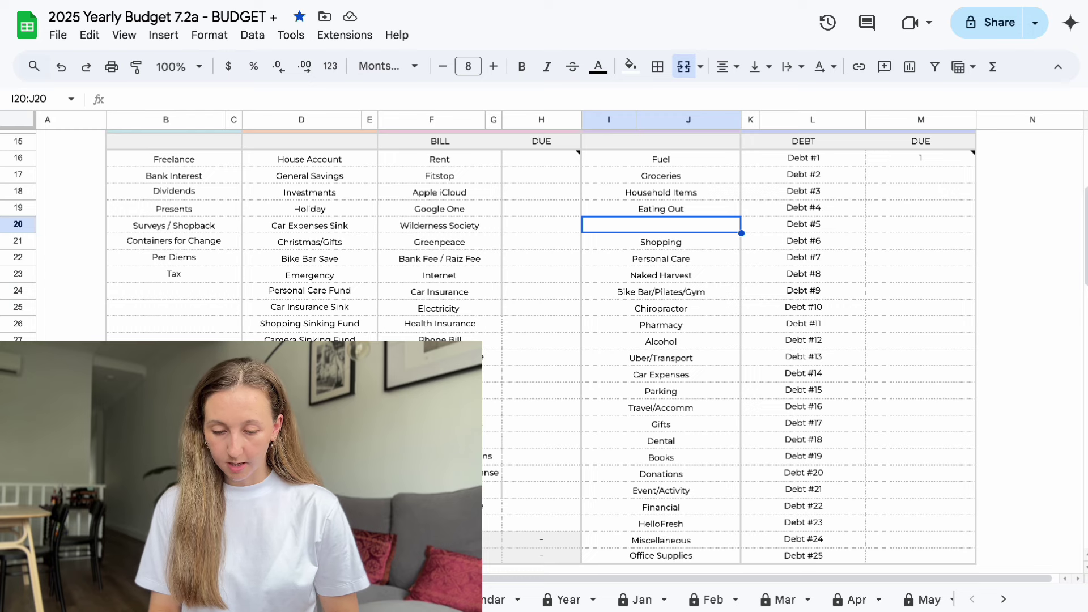
Review the remaining expense categories one by one from Shopping in row 21 to Financial in row 37.
key("Down")
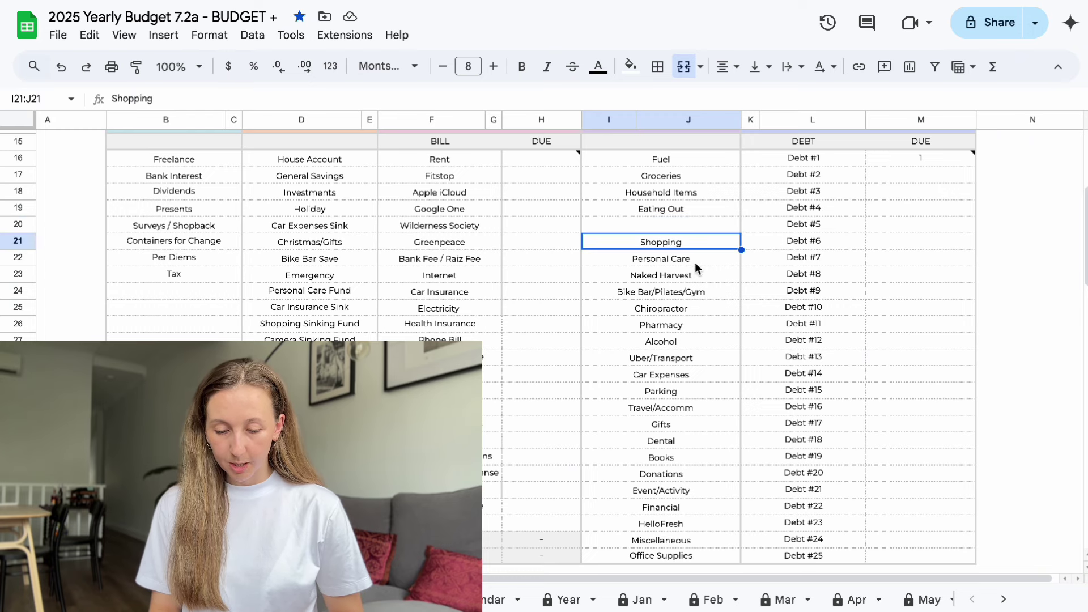
key("Down")
key("Down")
key("Down")
key("Down")
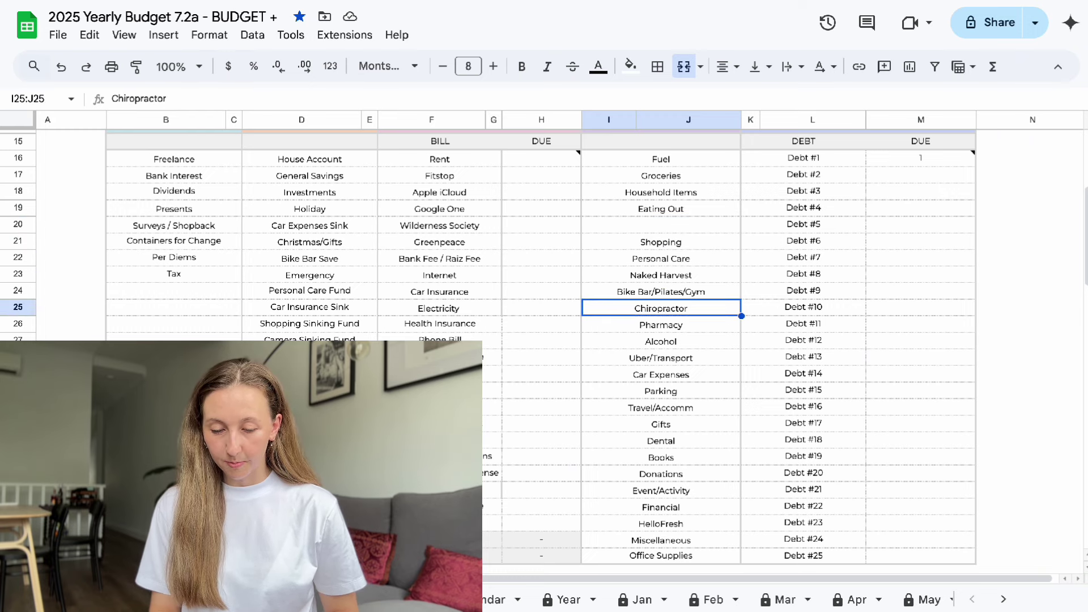
key("Down")
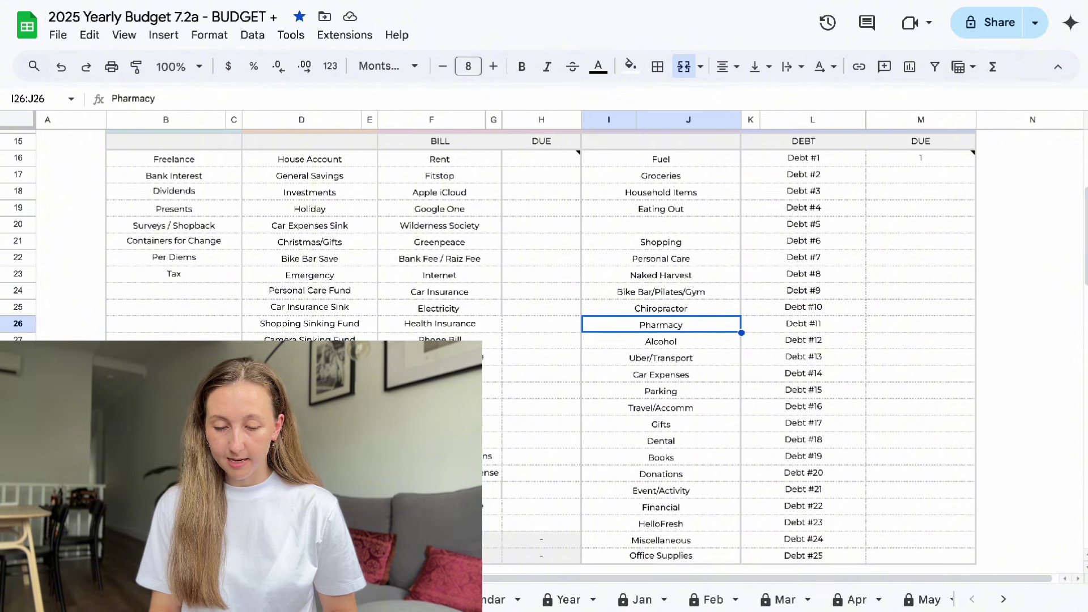
key("Down")
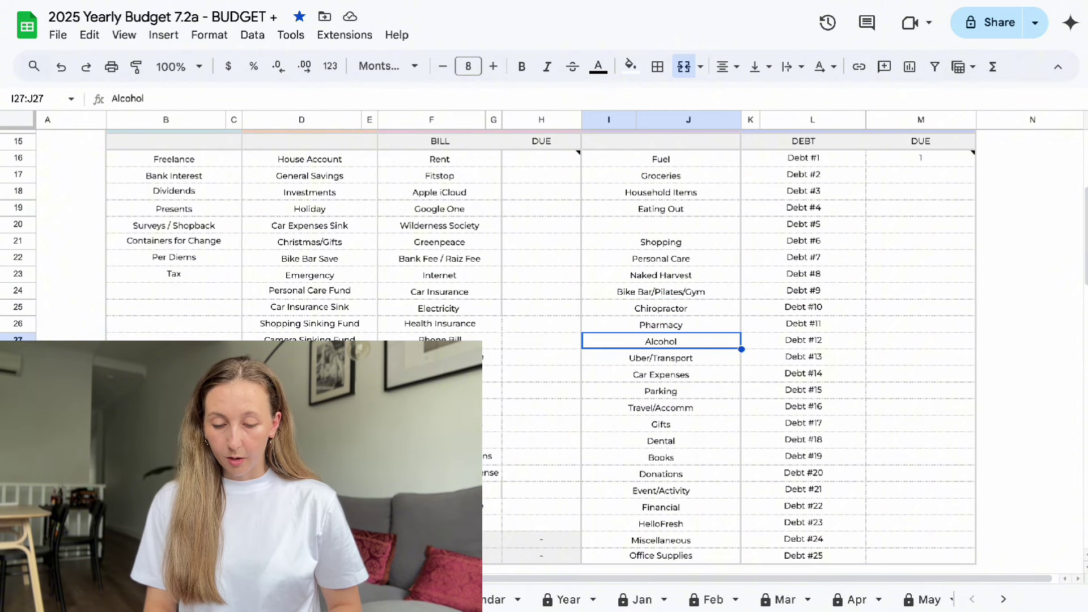
key("Down")
key("Down")
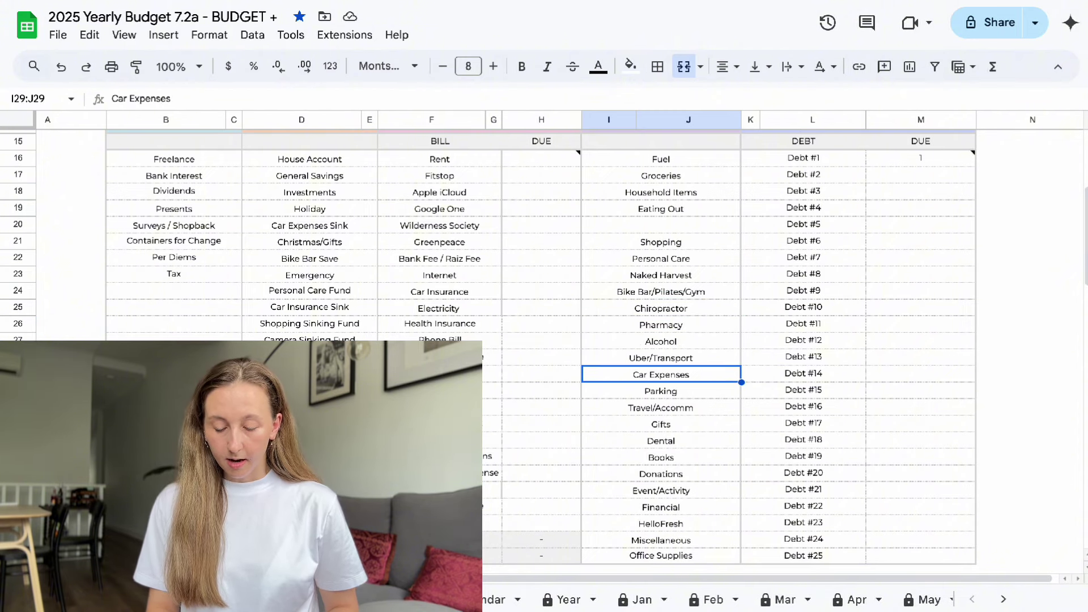
key("Down")
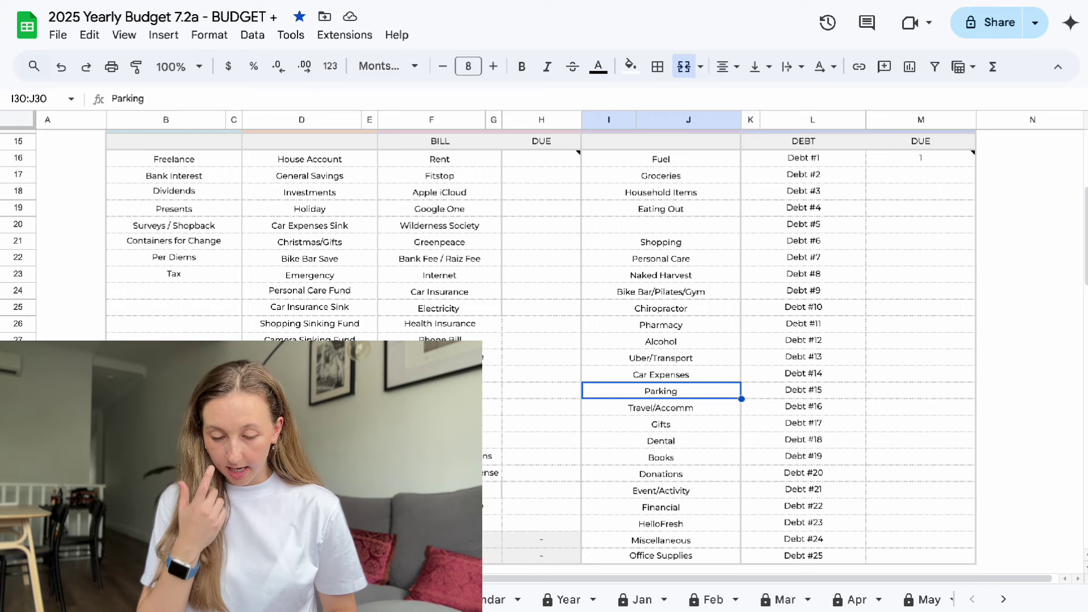
key("Down")
key("Down")
key("Down")
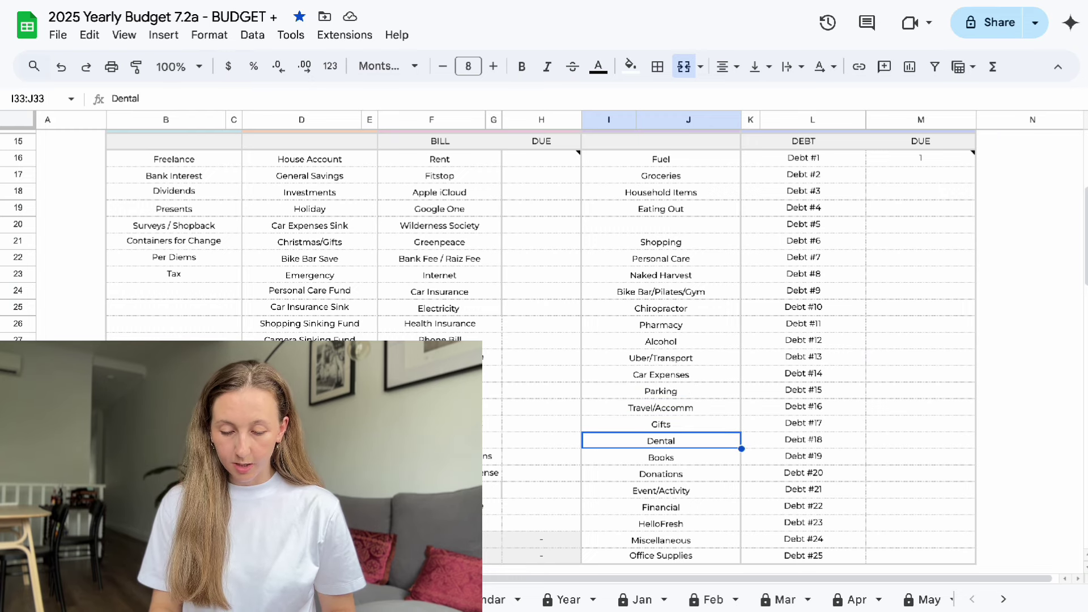
key("Down")
key("Down")
key("Down")
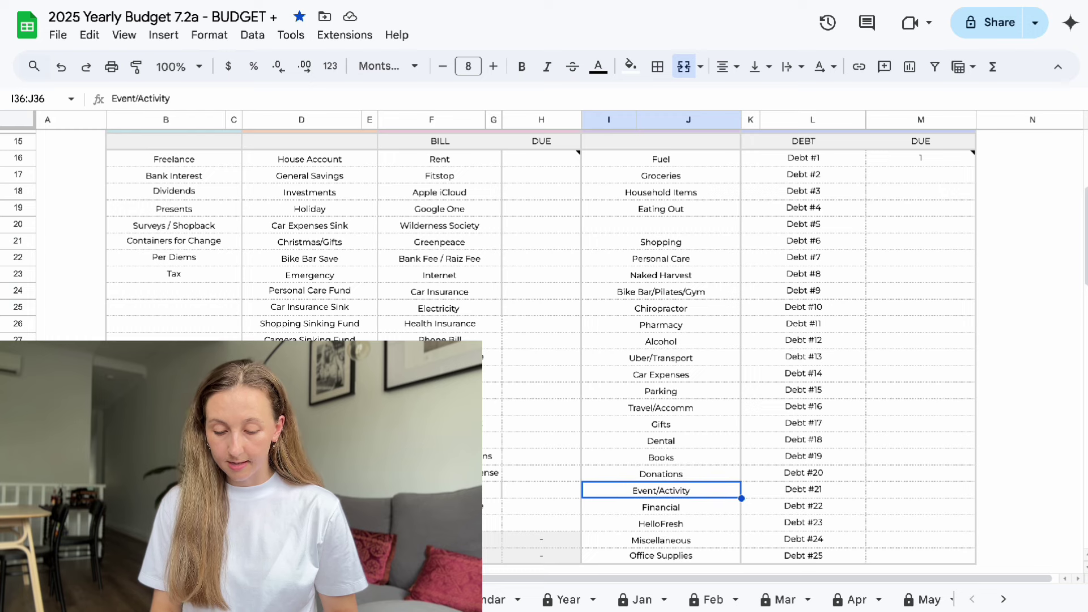
key("Down")
Clear HelloFresh in row 38 of the expense categories.
key("Down")
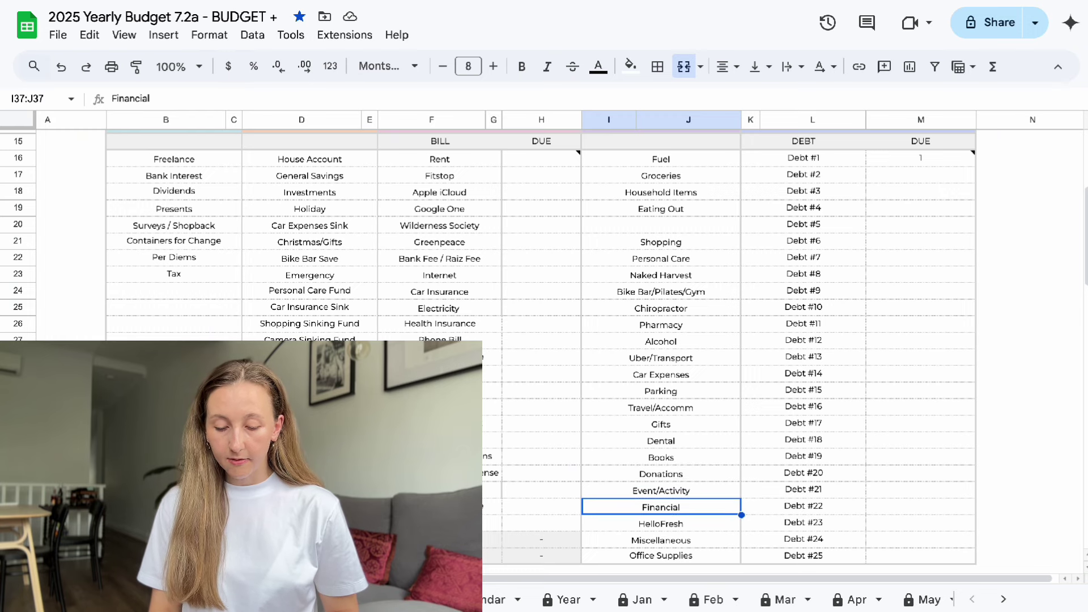
key("Delete")
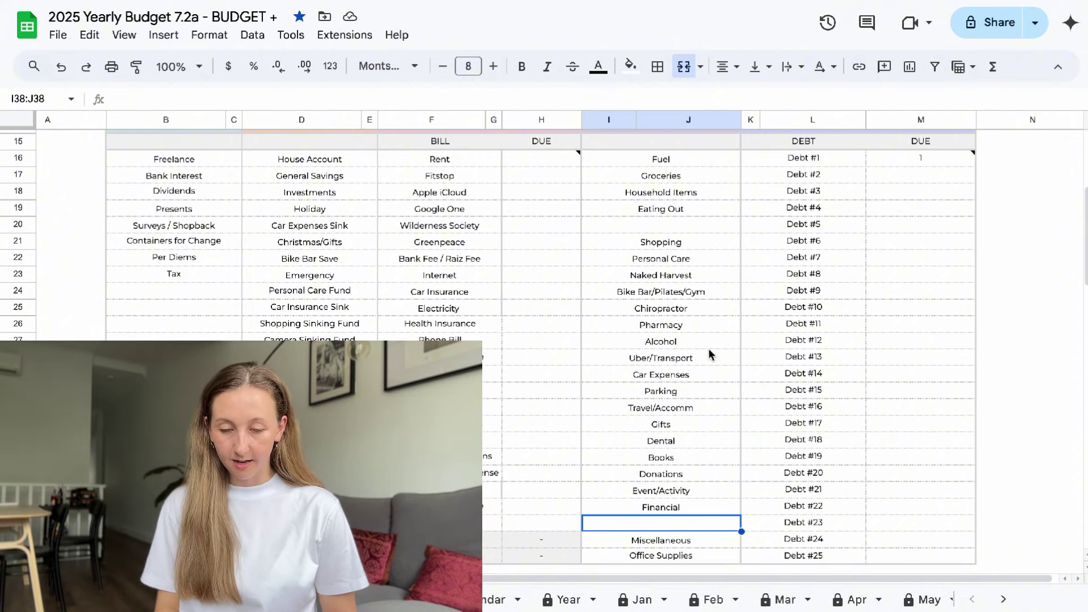
left_click(671, 232)
left_click(666, 543)
left_click(658, 522)
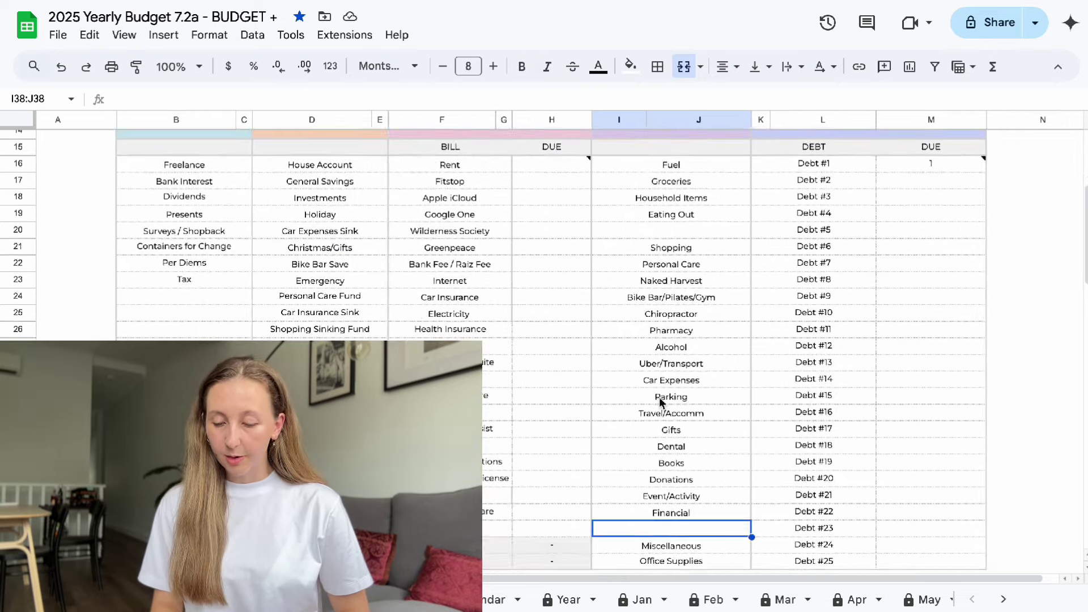
Open the START II payment planner and set the planned Rent amount to 850.
left_click(359, 602)
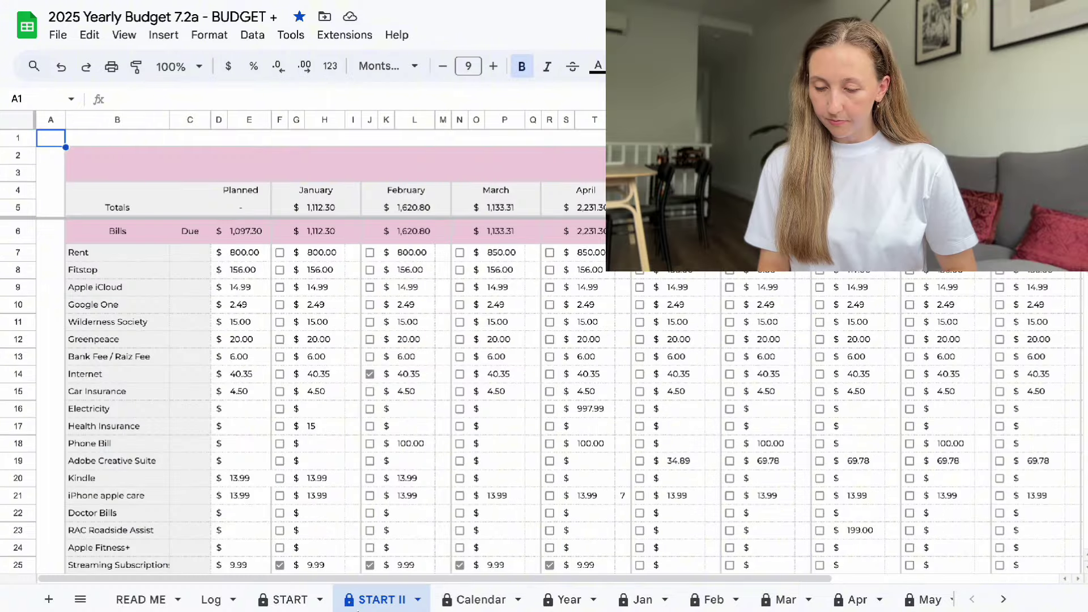
scroll(381, 397, "right", 3)
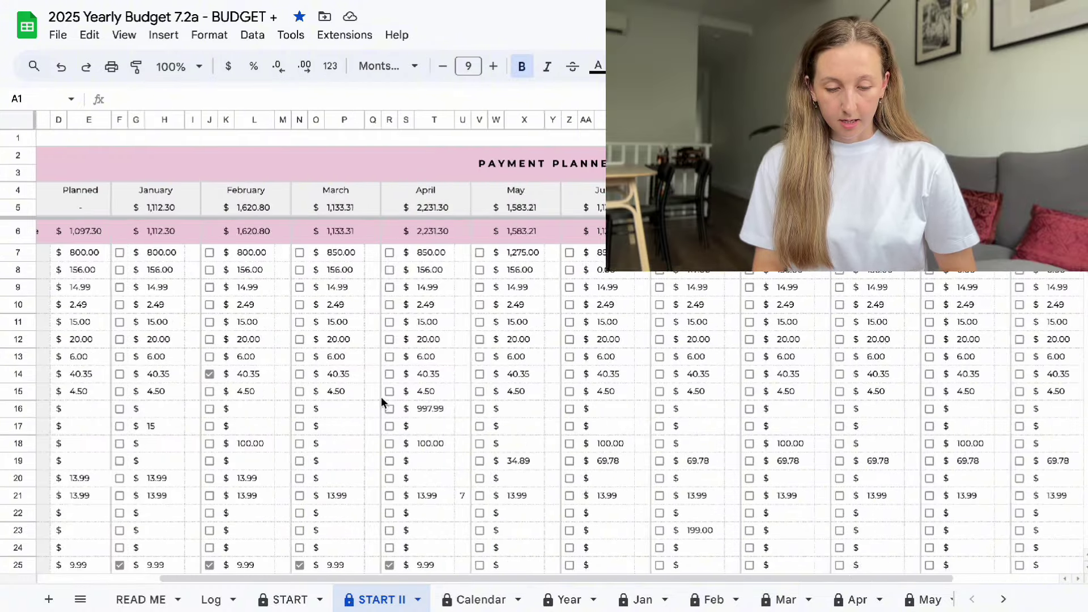
scroll(381, 397, "right", 3)
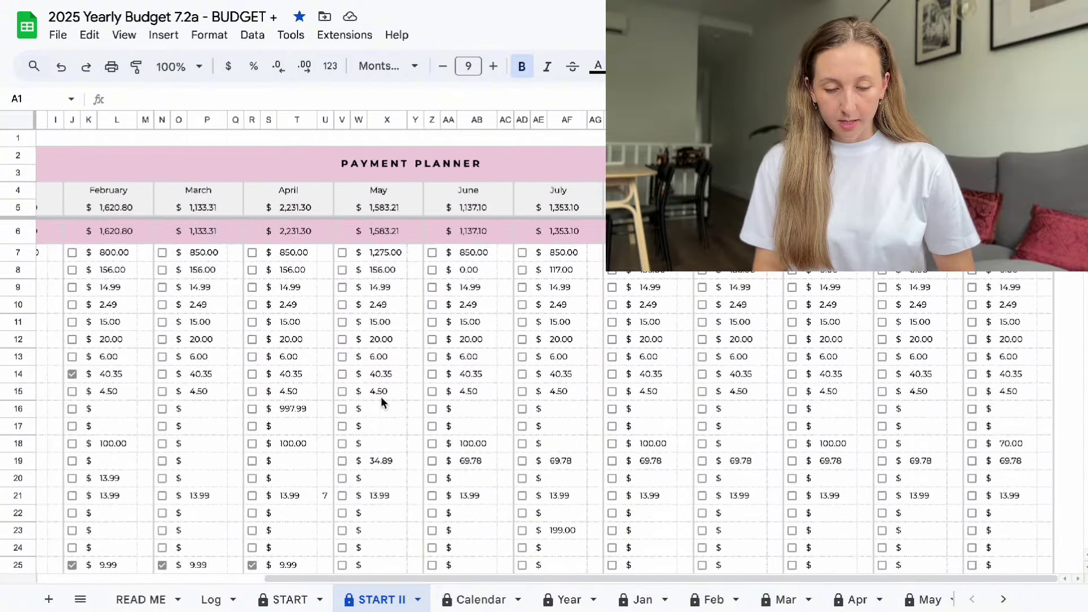
scroll(381, 396, "left", 6)
left_click(236, 253)
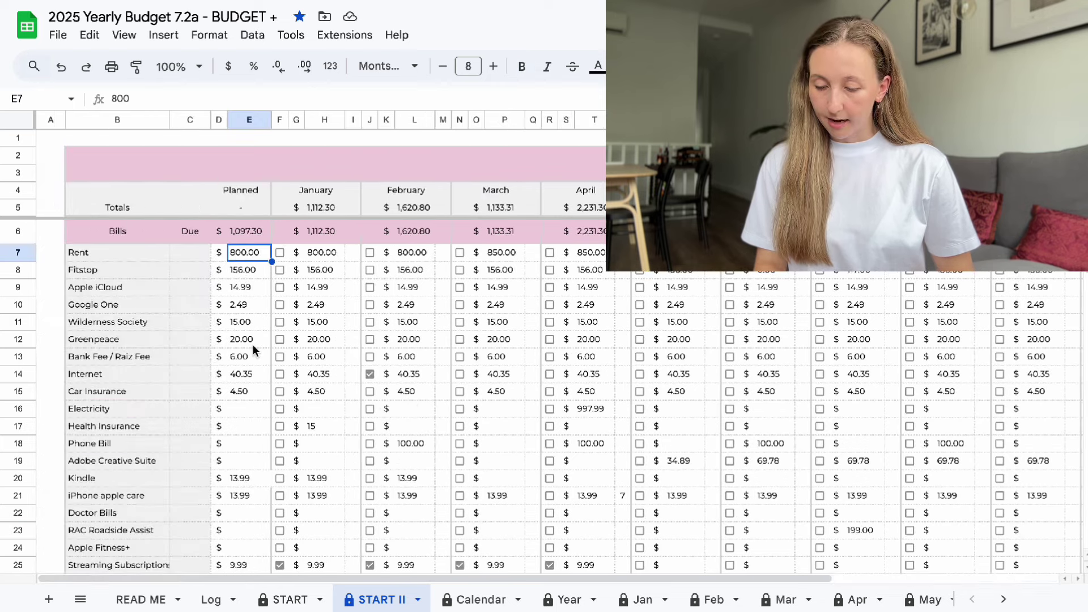
type("850")
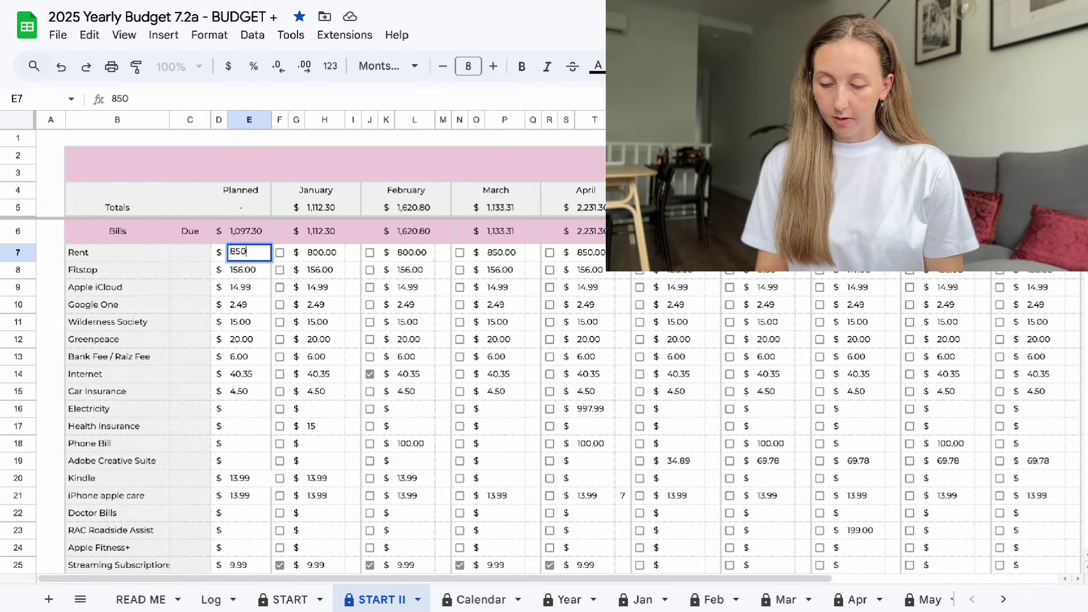
key("Tab")
Set the February Rent amount to 850 in the payment planner.
key("Left")
key("Right")
key("Right")
key("Right")
key("Right")
key("Right")
key("Right")
key("Right")
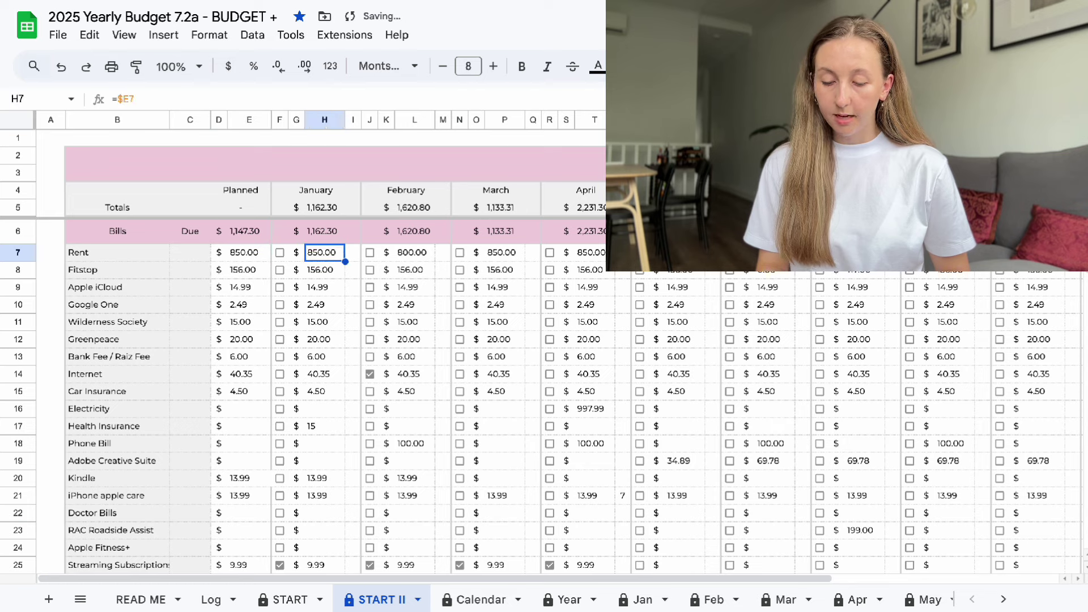
type("850")
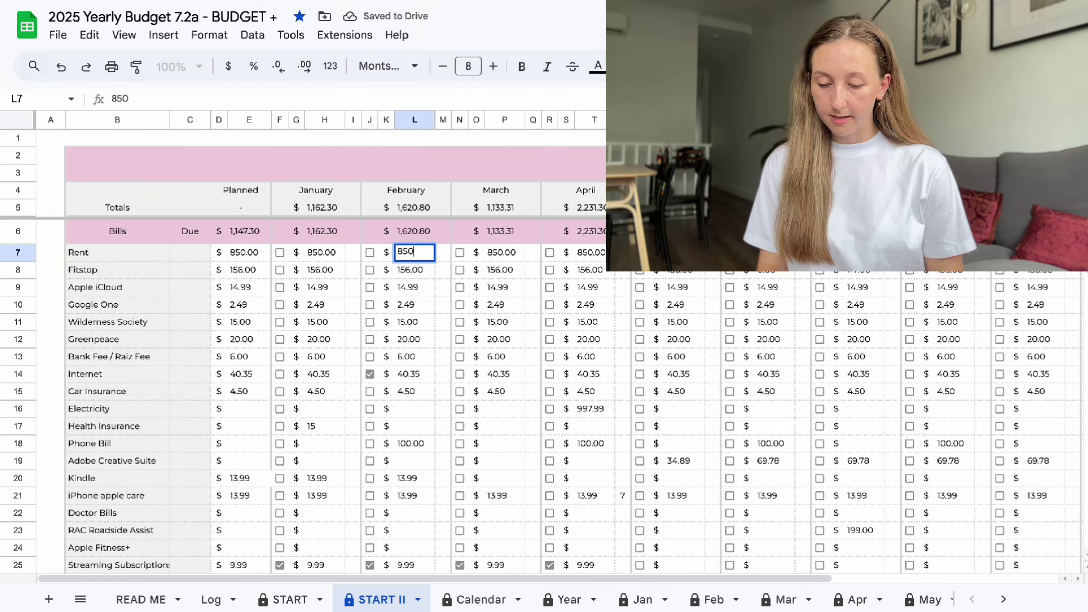
key("Tab")
Set the May Rent amount to 850 while working along the Rent row.
key("Right")
key("Right")
key("Right")
key("Right")
key("Right")
key("Right")
key("Right")
key("Right")
key("Right")
key("Right")
key("Right")
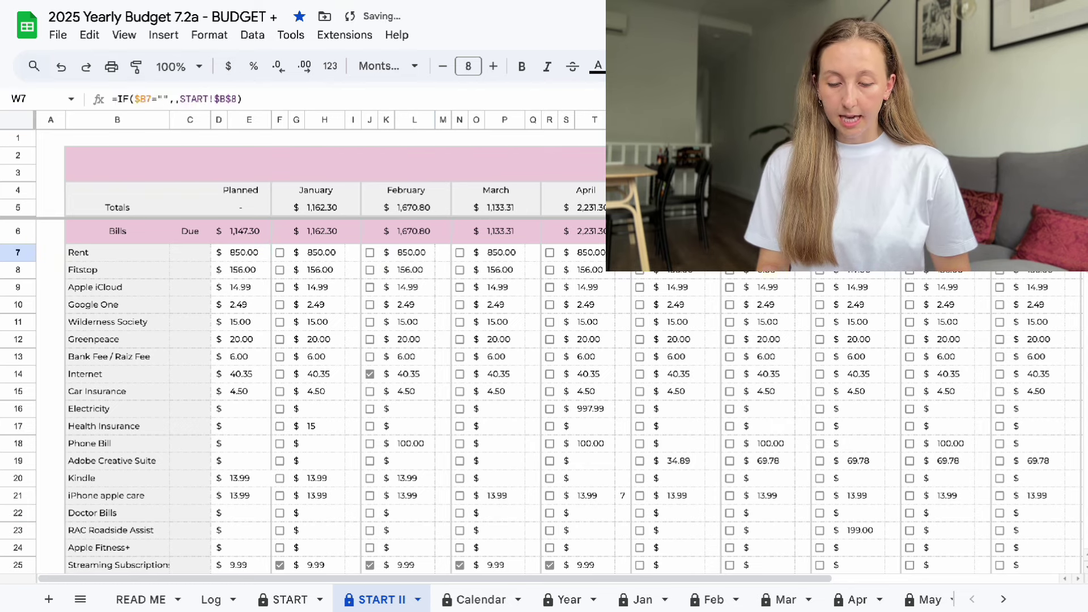
key("Right")
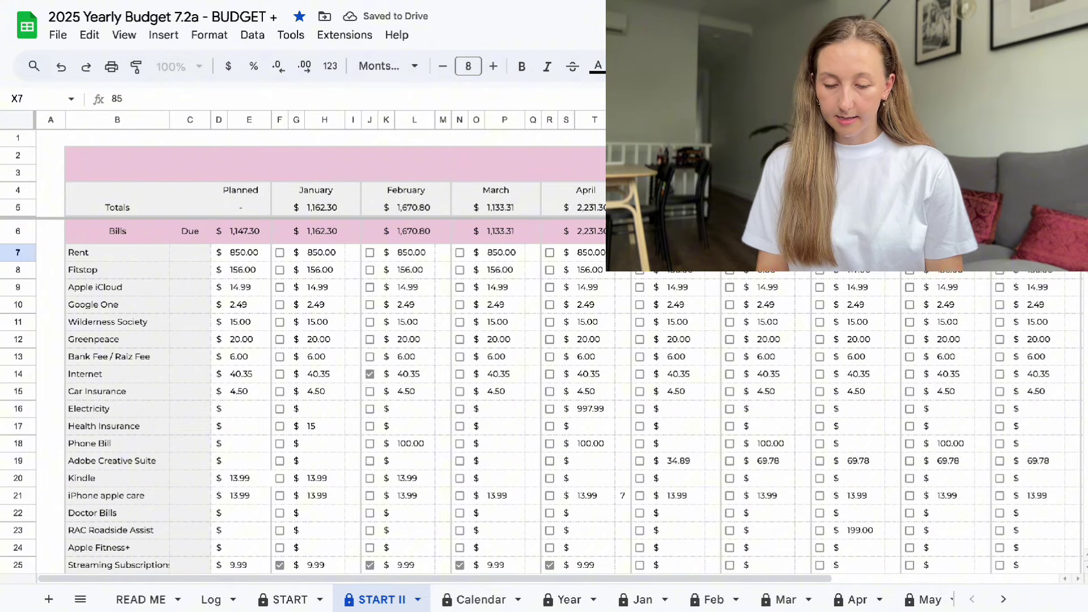
key("Right")
key("Right")
key("Right")
key("Right")
key("Right")
key("Right")
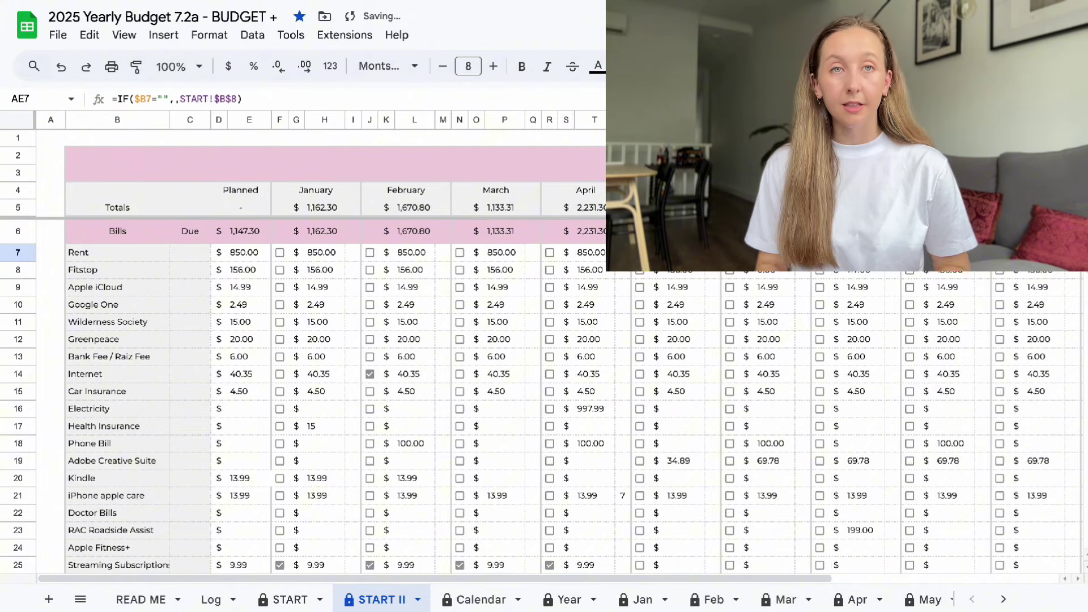
Continue entering 850 as the Rent amount in the remaining months, including September.
key("Right")
key("Right")
key("Right")
key("Right")
key("Right")
key("Right")
key("Right")
key("Right")
key("Right")
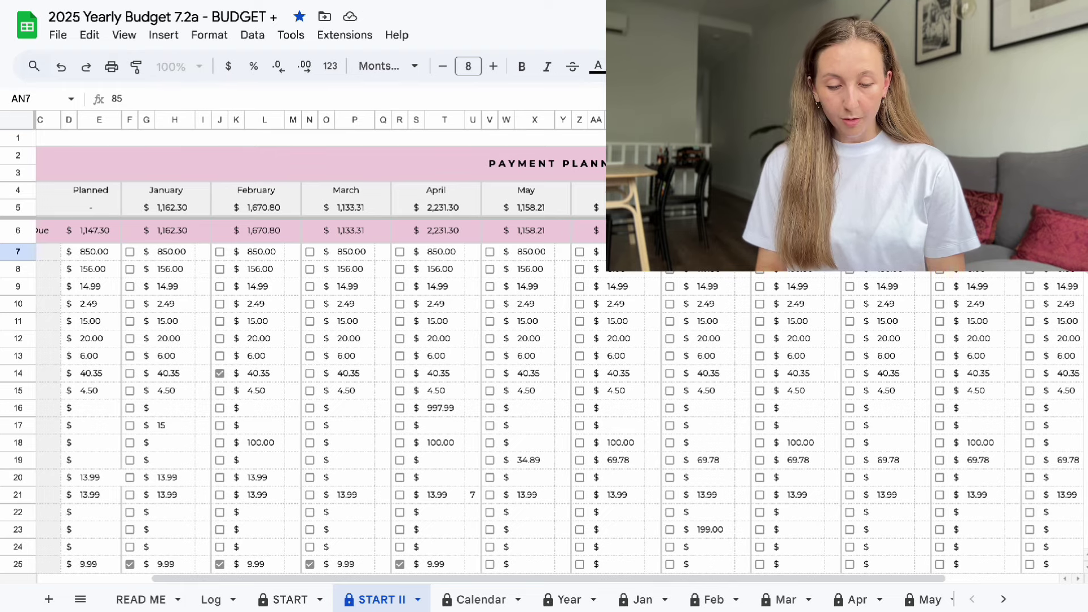
key("Right")
key("Right")
key("Right")
key("Right")
key("Right")
key("Right")
key("Right")
key("Right")
key("Right")
key("Right")
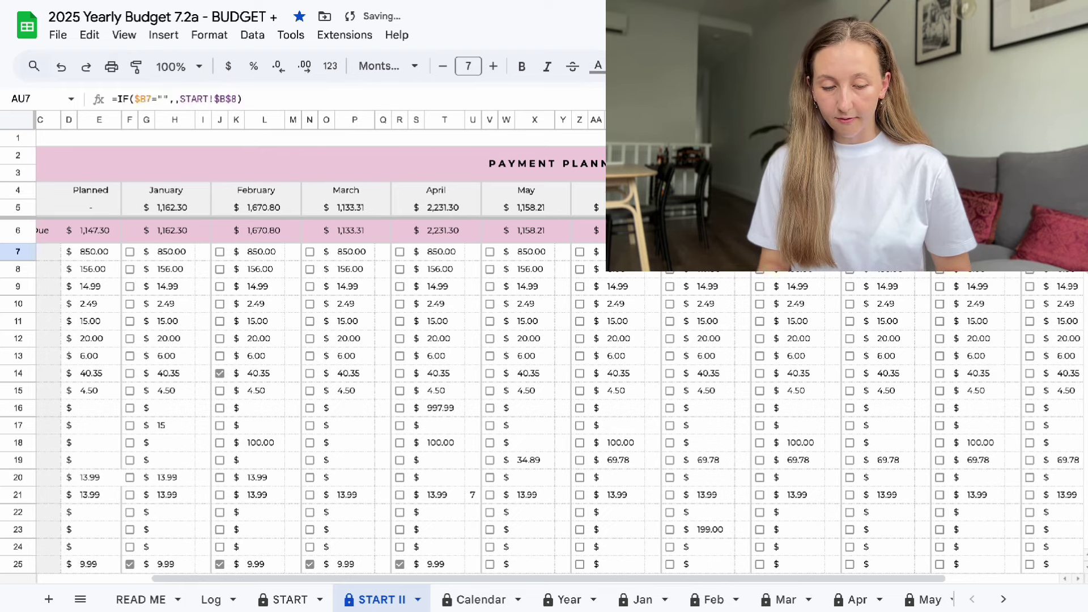
Set the Fitstop amounts for January and February to 0.
scroll(464, 348, "left", 5)
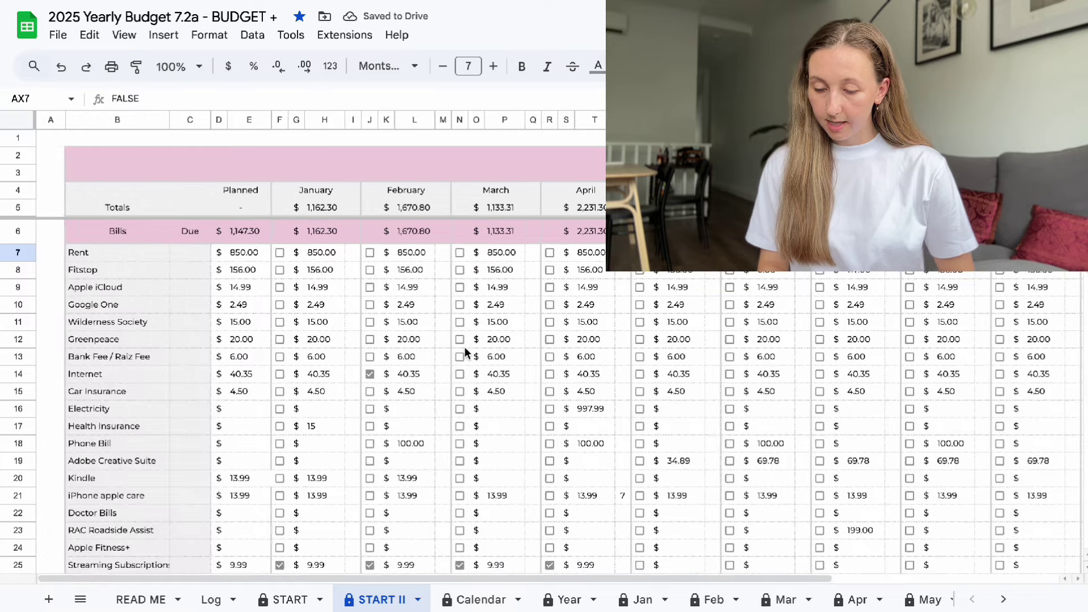
left_click(227, 270)
left_click(318, 273)
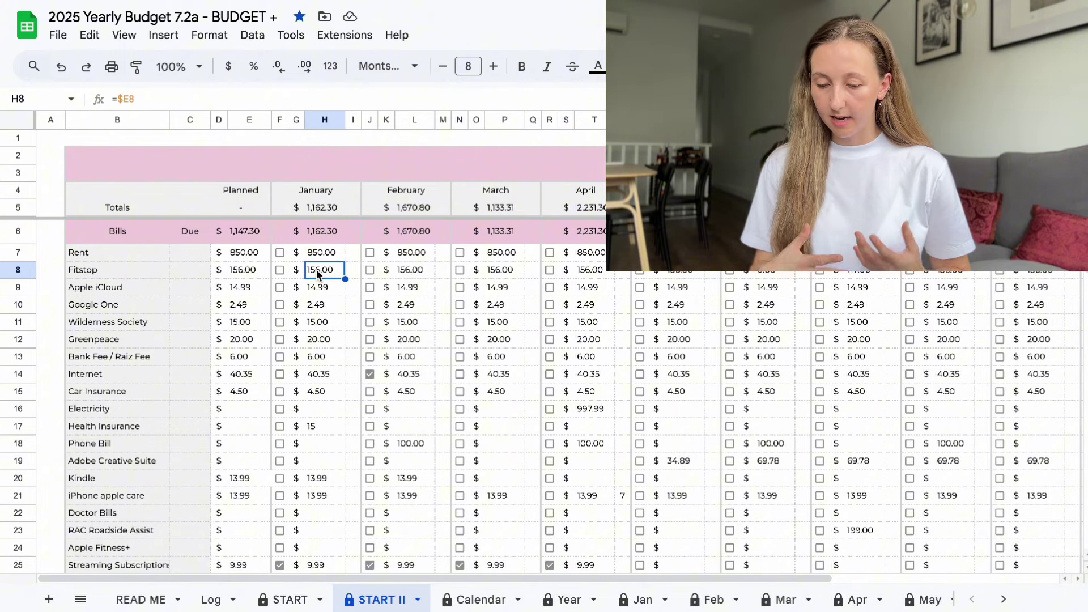
type("0")
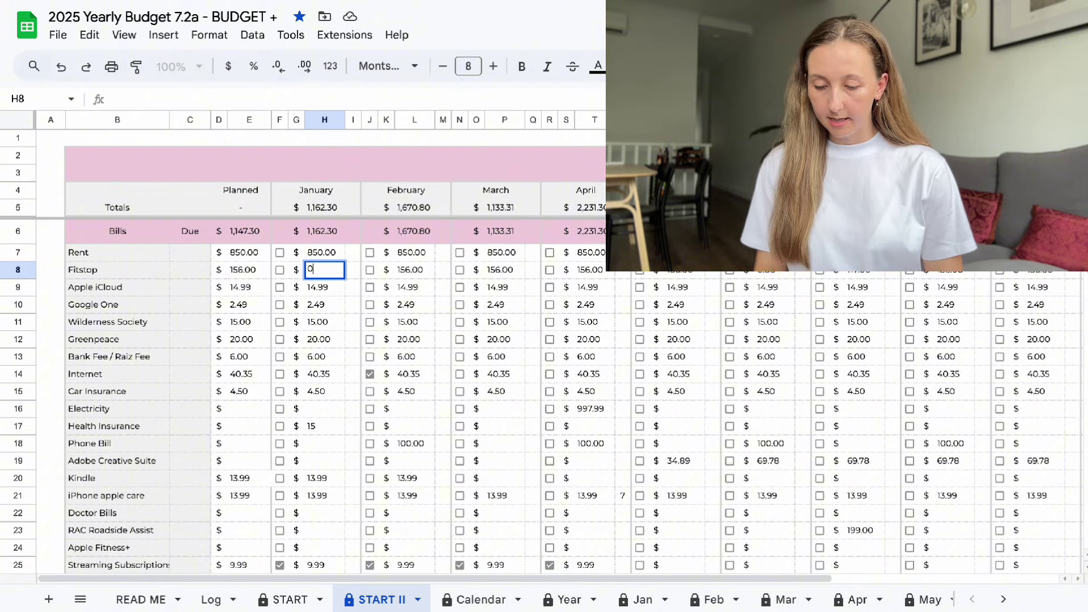
key("Right")
key("Right")
key("Right")
key("Right")
type("0")
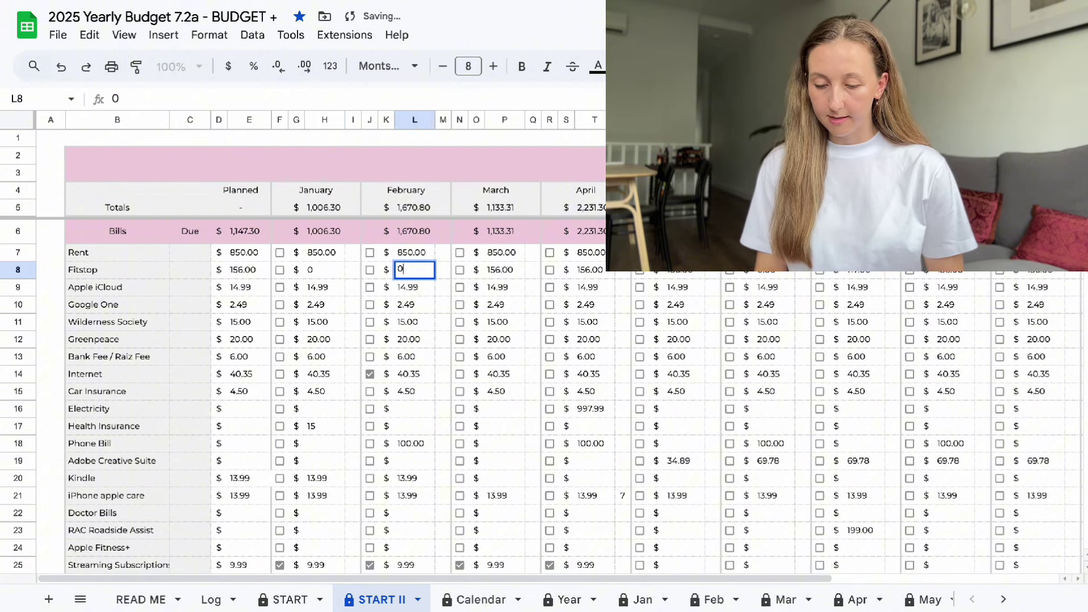
key("Return")
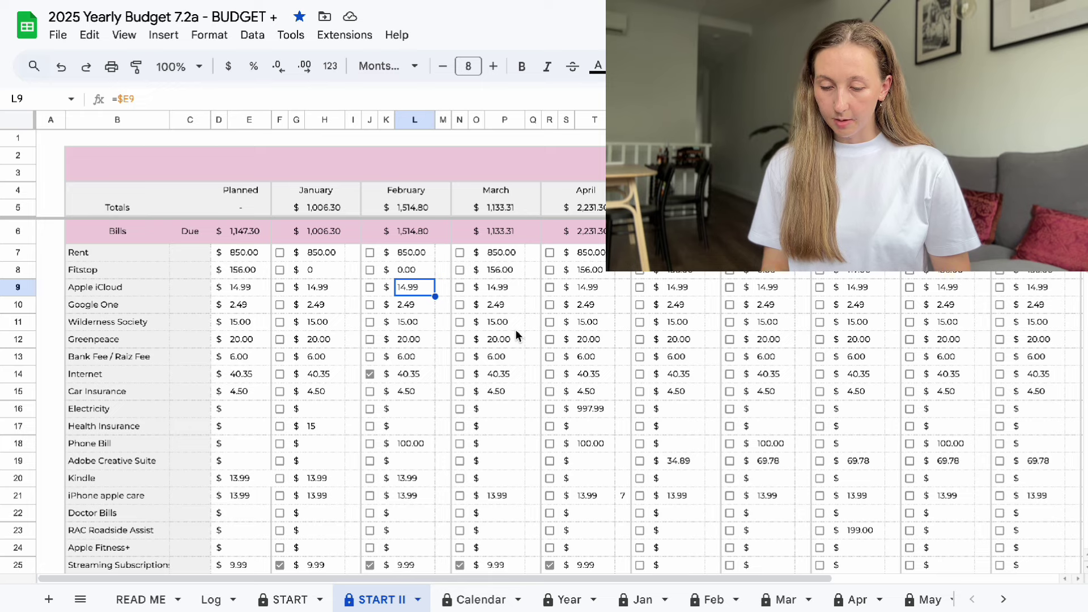
Set the Fitstop amounts for October, November and December to 156.
scroll(501, 272, "right", 5)
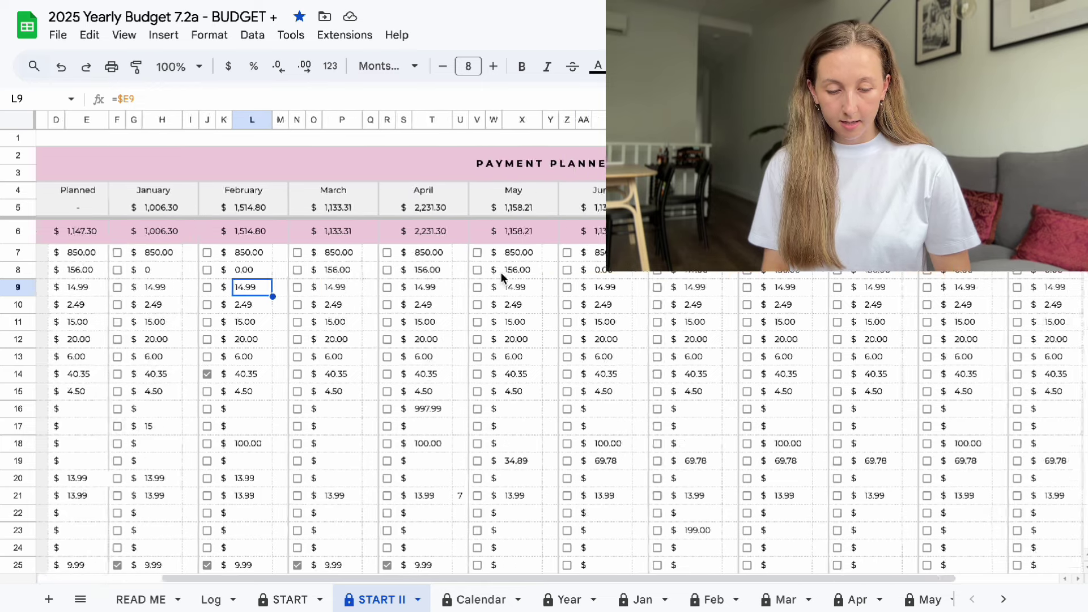
left_click(897, 275)
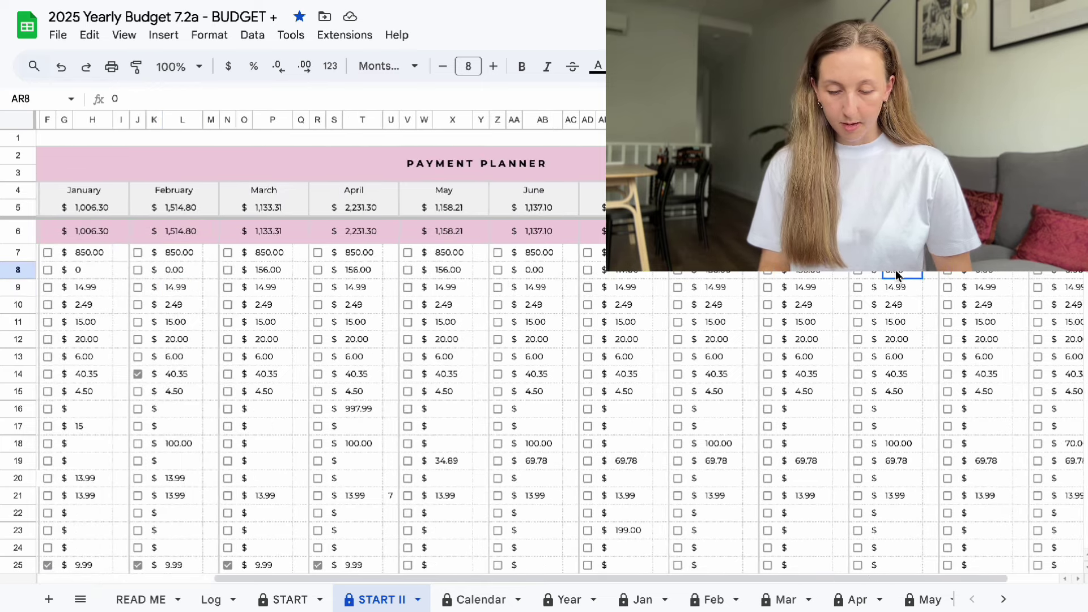
type("156")
key("Tab")
key("Tab")
key("Tab")
key("Tab")
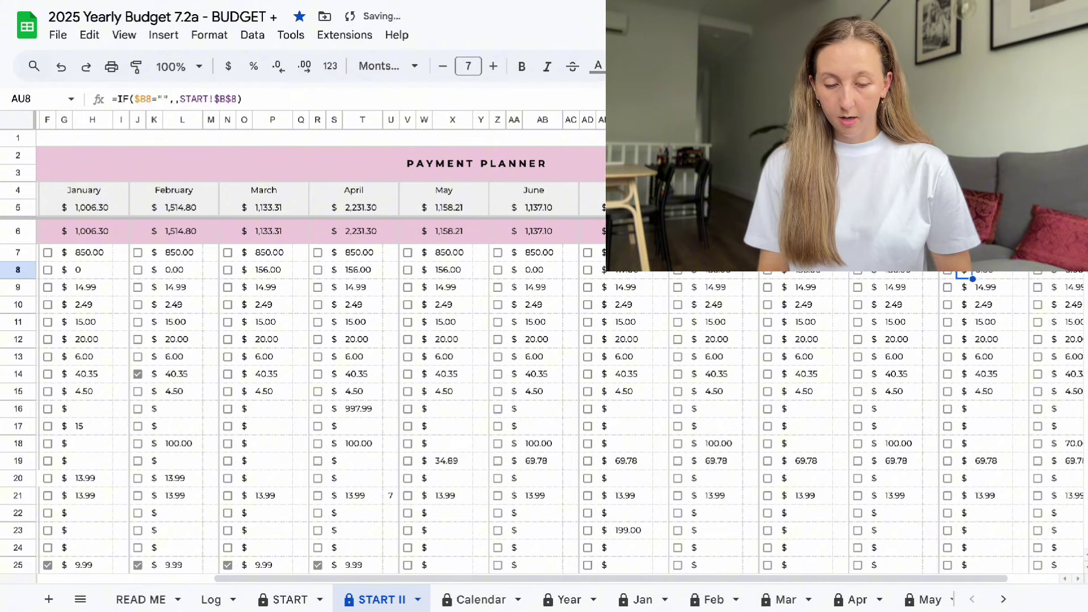
type("156")
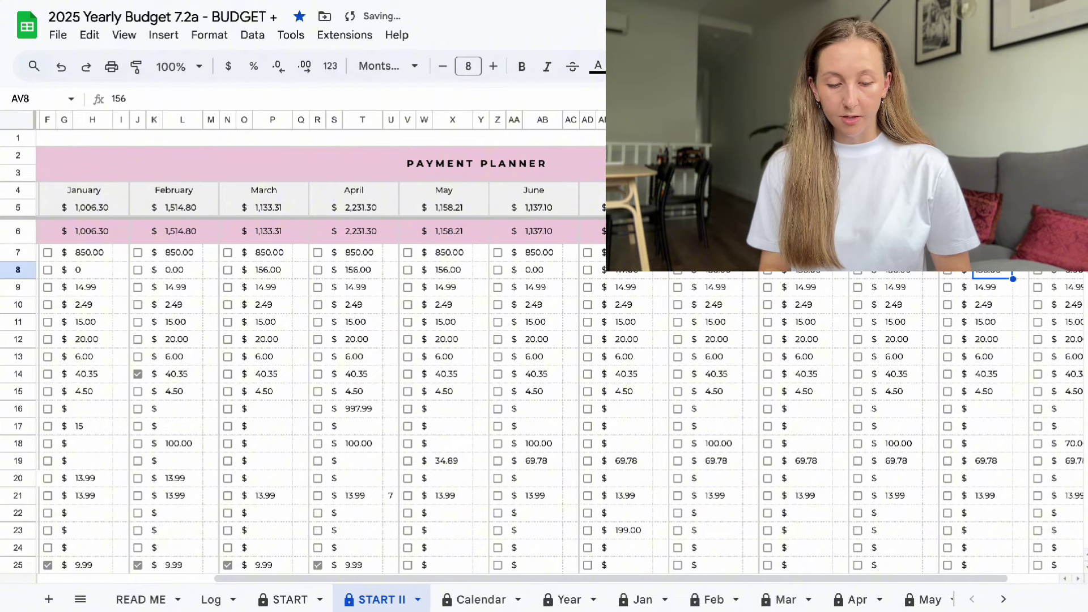
key("Tab")
key("Tab")
key("Tab")
key("Tab")
type("156")
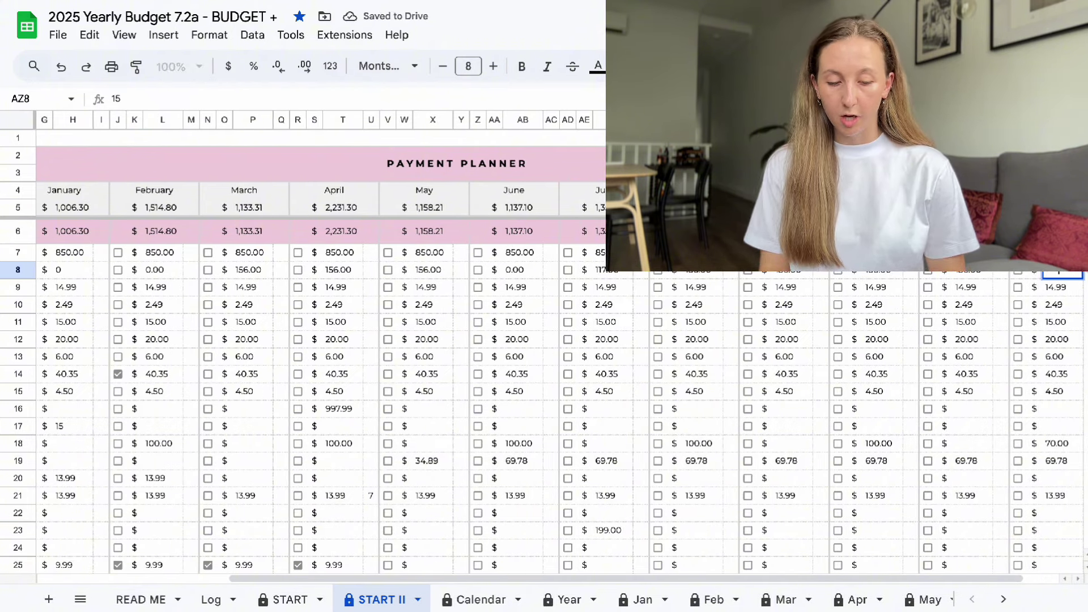
key("Return")
Review the planned and monthly bill amounts from Apple iCloud in row 9 down to Internet in row 14.
scroll(625, 338, "left", 5)
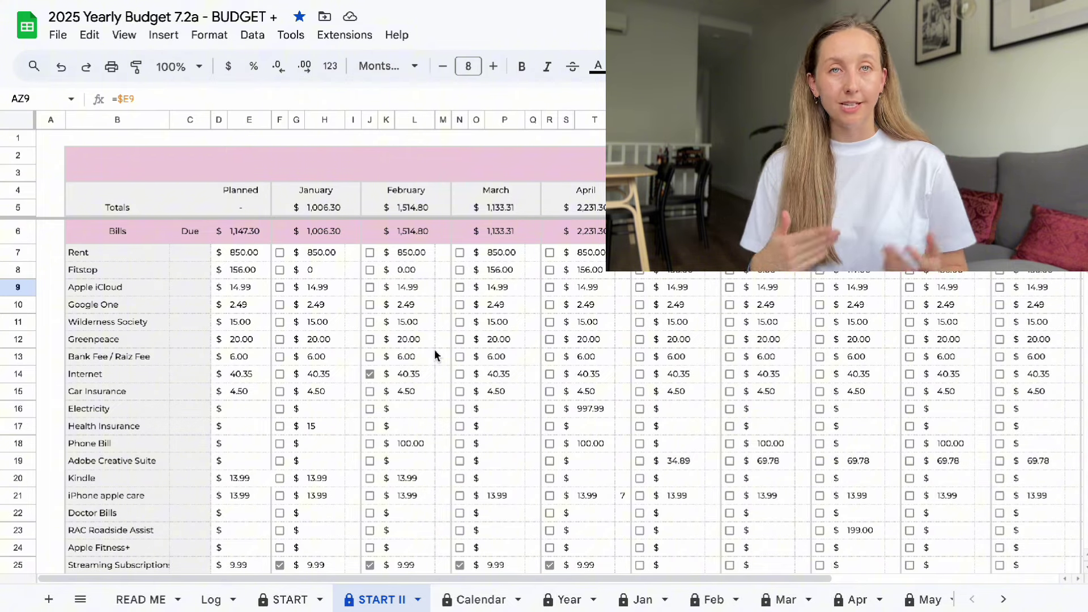
left_click(243, 287)
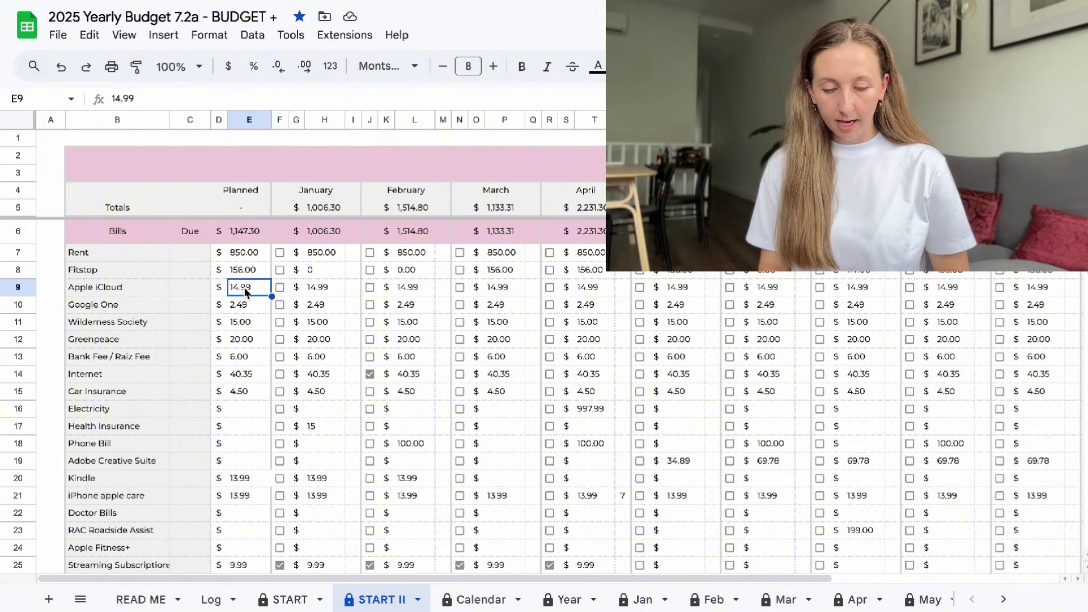
scroll(243, 287, "right", 2)
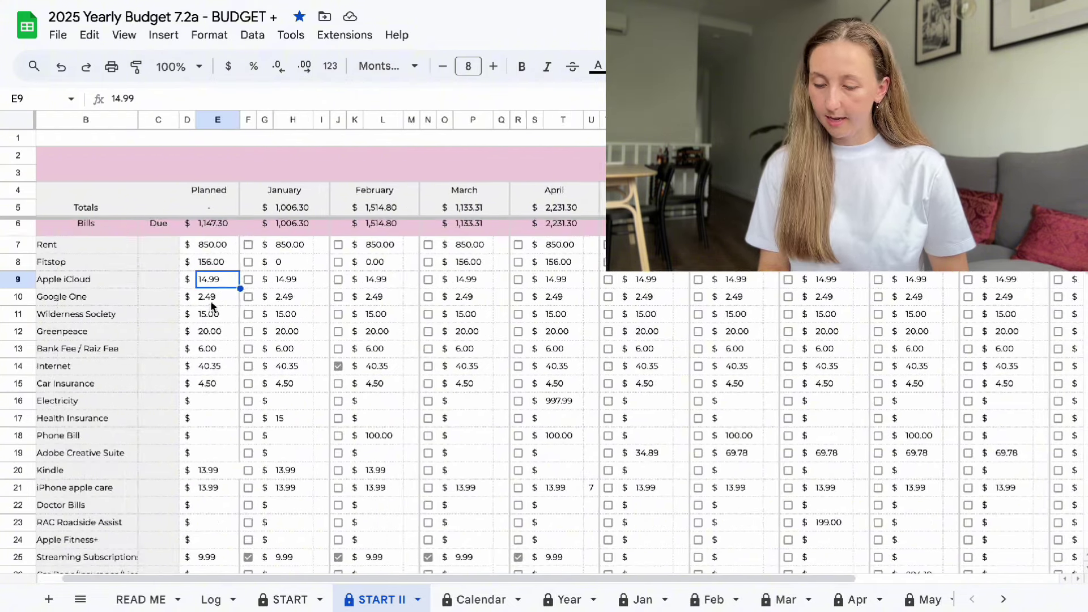
scroll(211, 306, "left", 2)
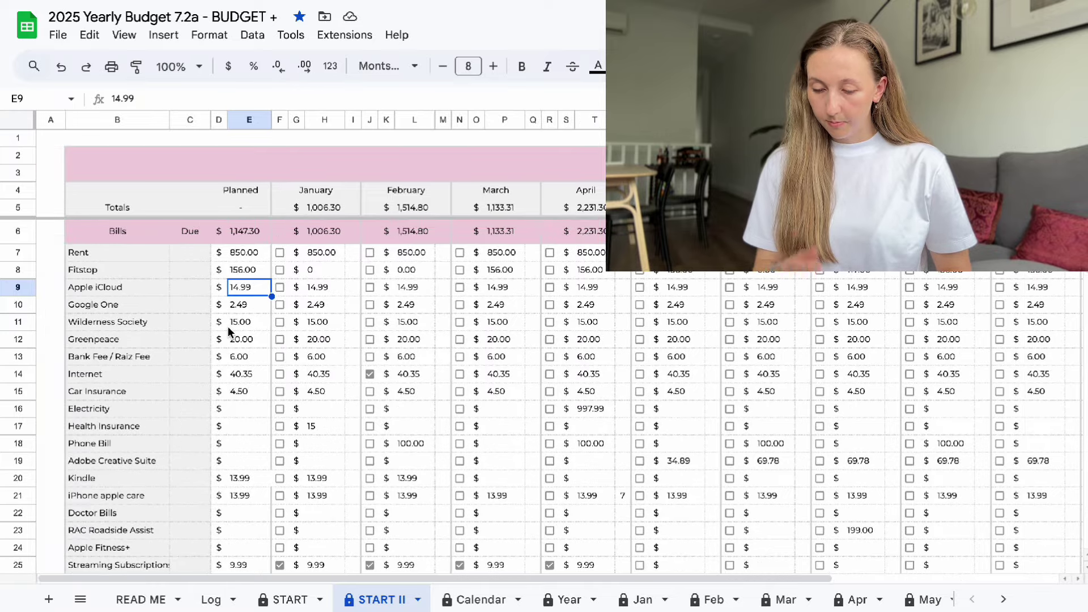
scroll(228, 326, "down", 2)
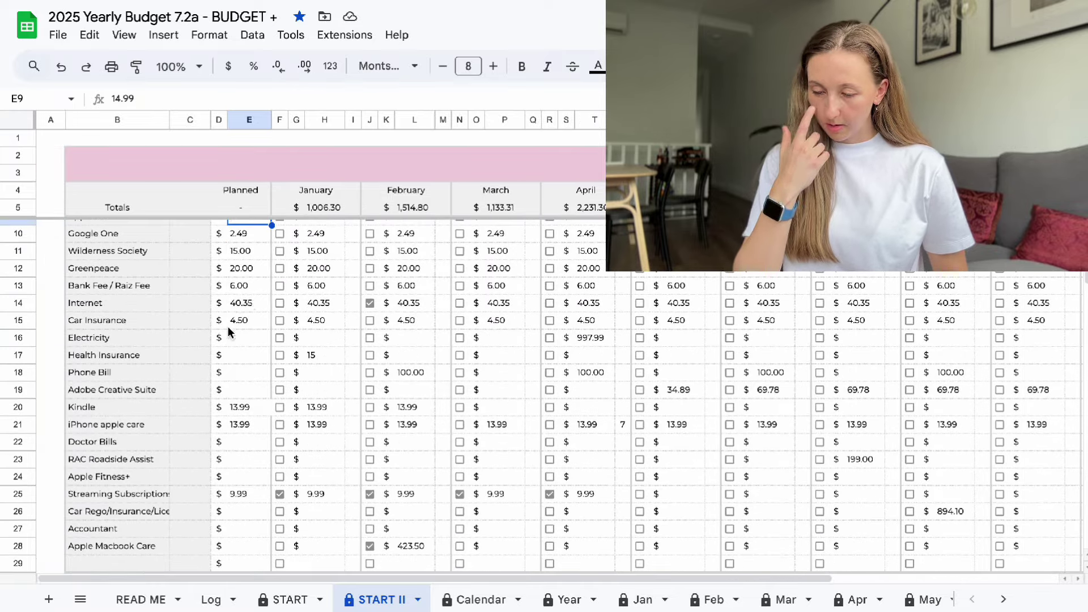
left_click(250, 303)
scroll(250, 304, "right", 5)
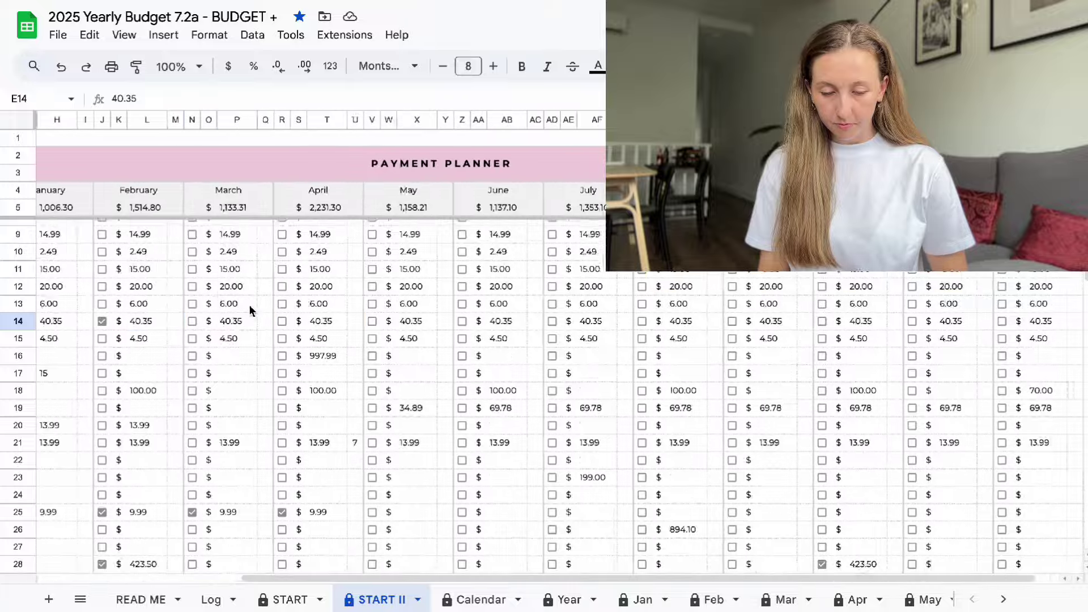
scroll(249, 304, "left", 5)
scroll(250, 304, "down", 1)
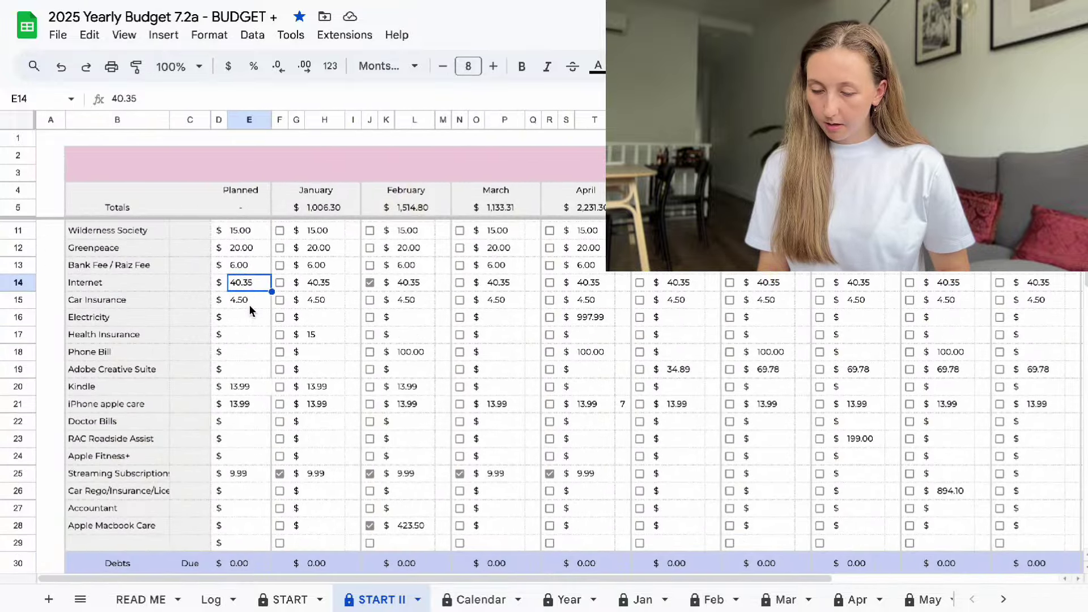
Clear the planned Car Insurance amount and check its row across the months.
left_click(250, 305)
key("Delete")
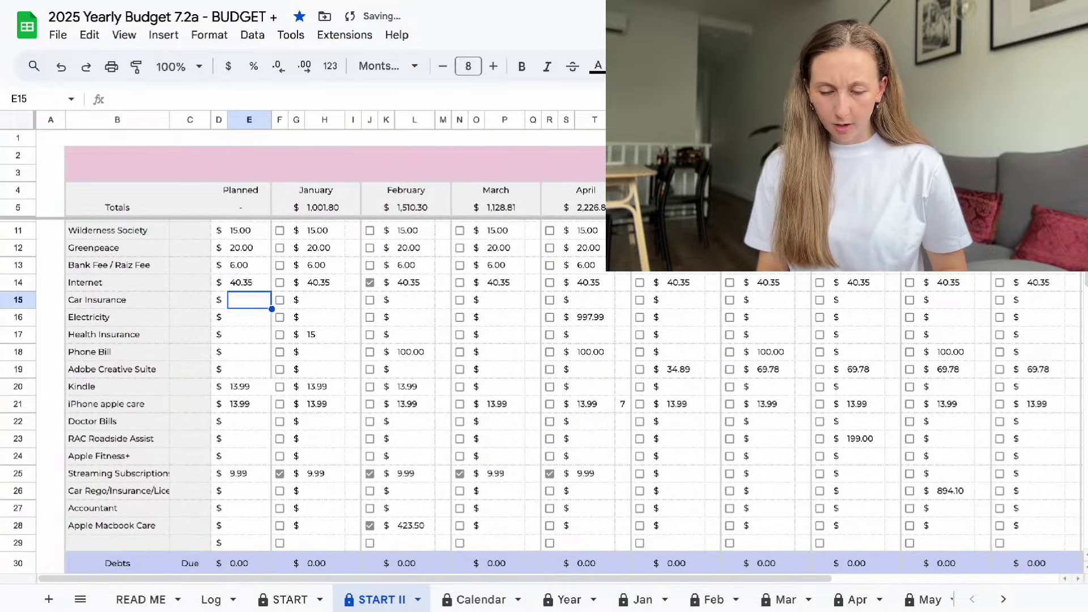
key("ctrl+z")
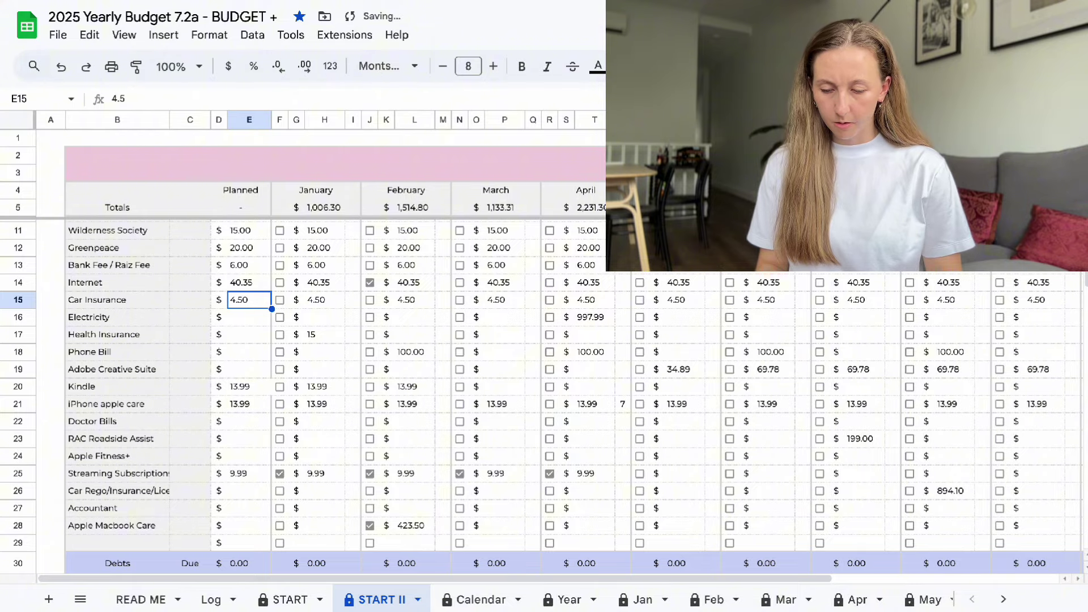
key("Delete")
scroll(544, 396, "right", 5)
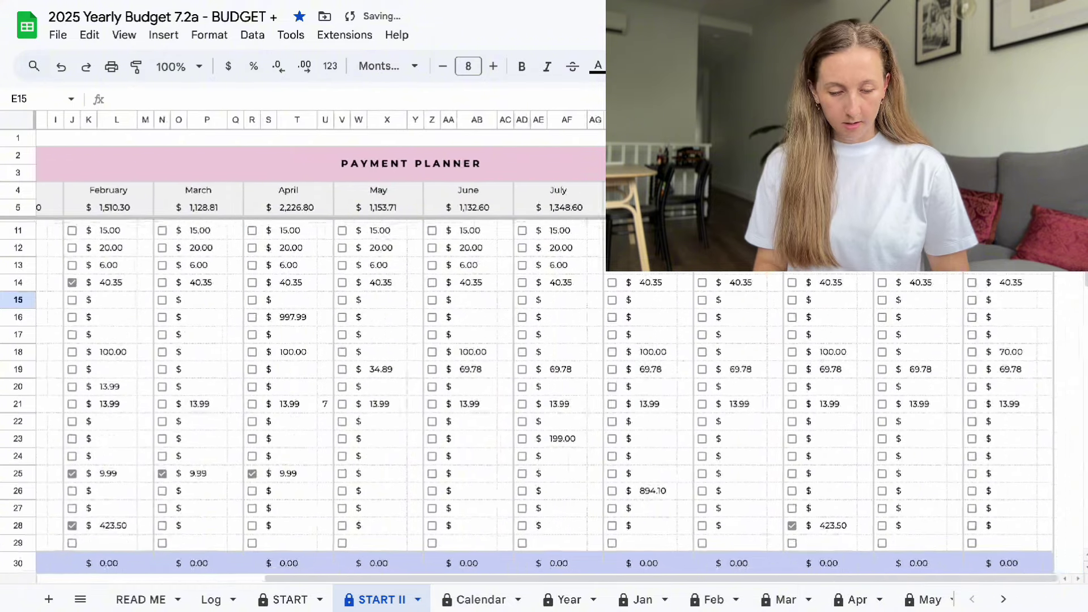
Set the planned Health Insurance amount to 69.78.
scroll(544, 397, "left", 5)
left_click(252, 316)
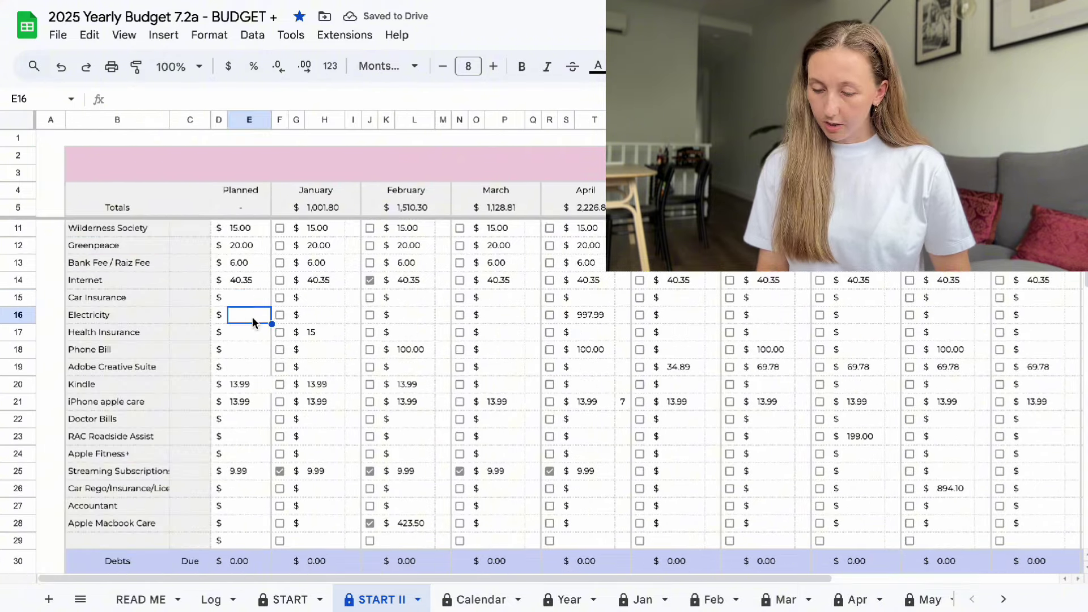
left_click(253, 337)
type("69")
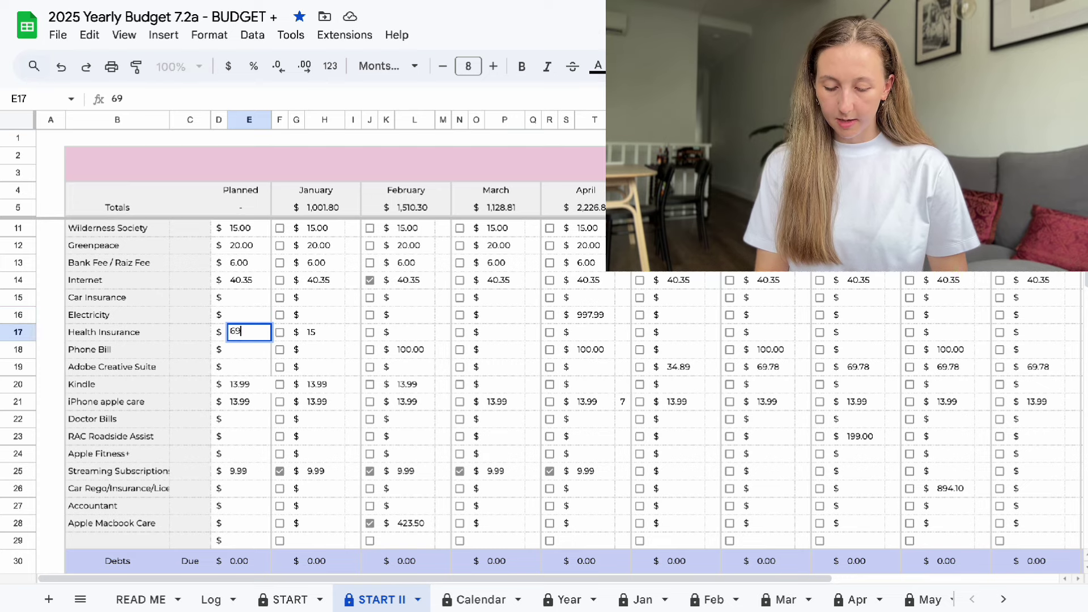
type(".78")
key("Return")
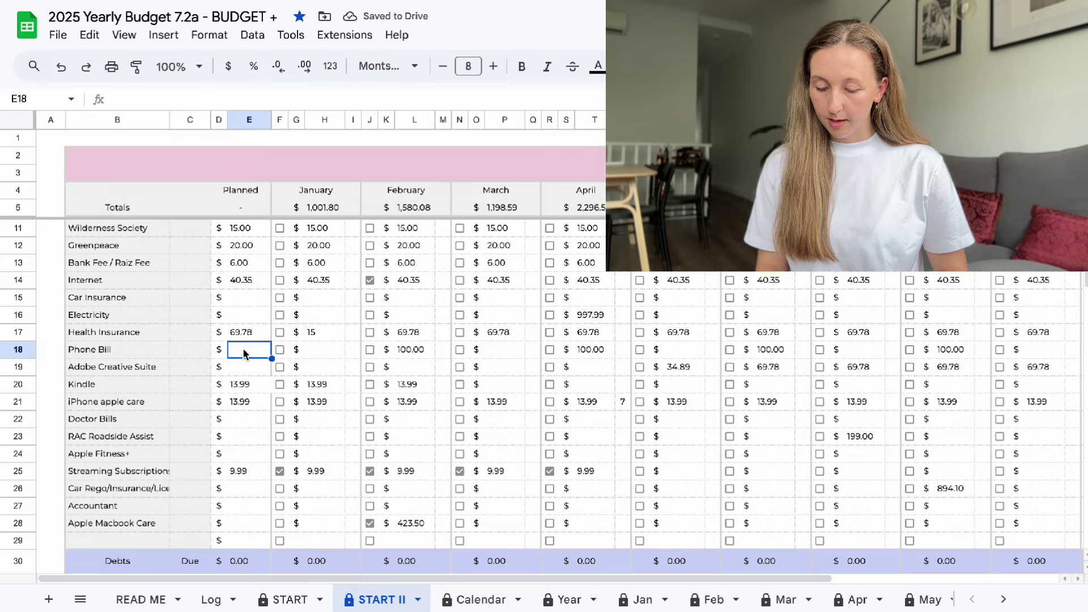
Set both the planned Phone Bill amount and its February amount to 35.
type("35")
key("Return")
key("Up")
key("Right")
key("Right")
key("Right")
key("Right")
key("Right")
key("Right")
key("Right")
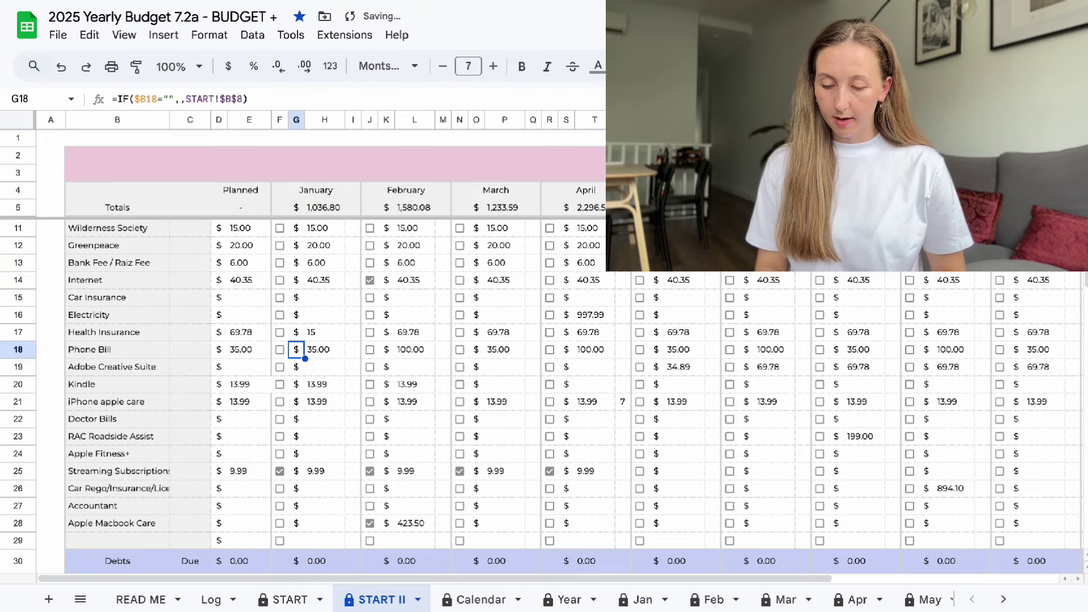
type("35")
key("Return")
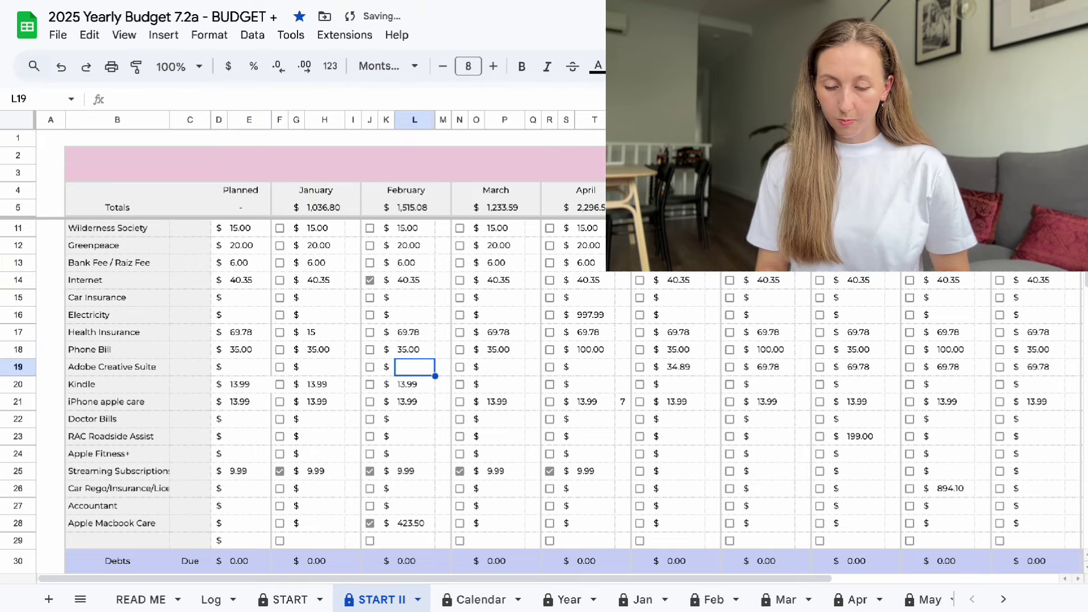
Set the December Phone Bill amount to 35.
scroll(484, 454, "right", 5)
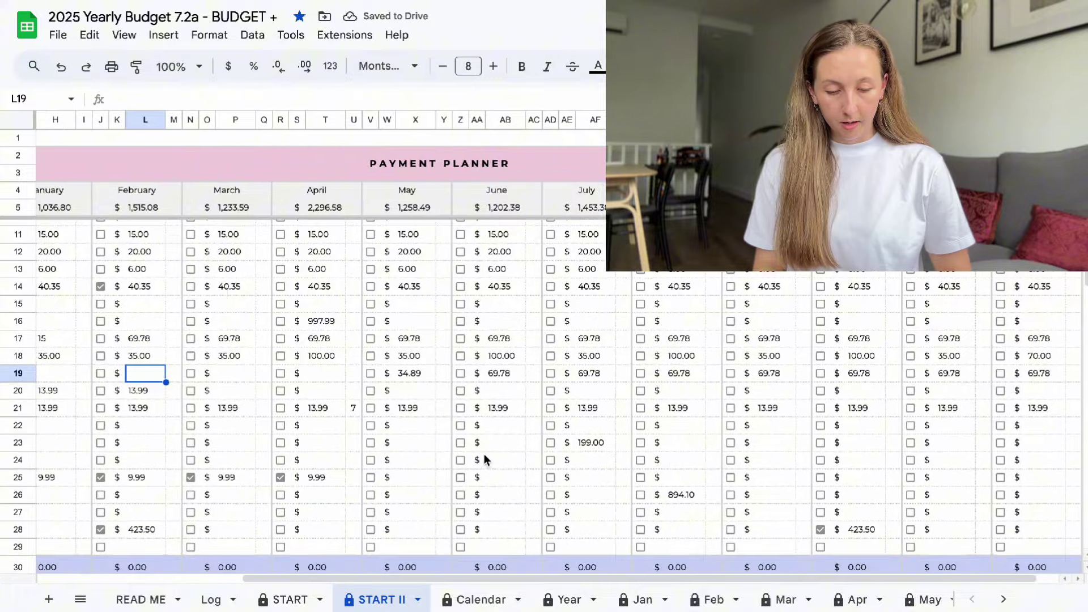
left_click(1042, 358)
scroll(1039, 352, "up", 1)
scroll(1039, 352, "down", 1)
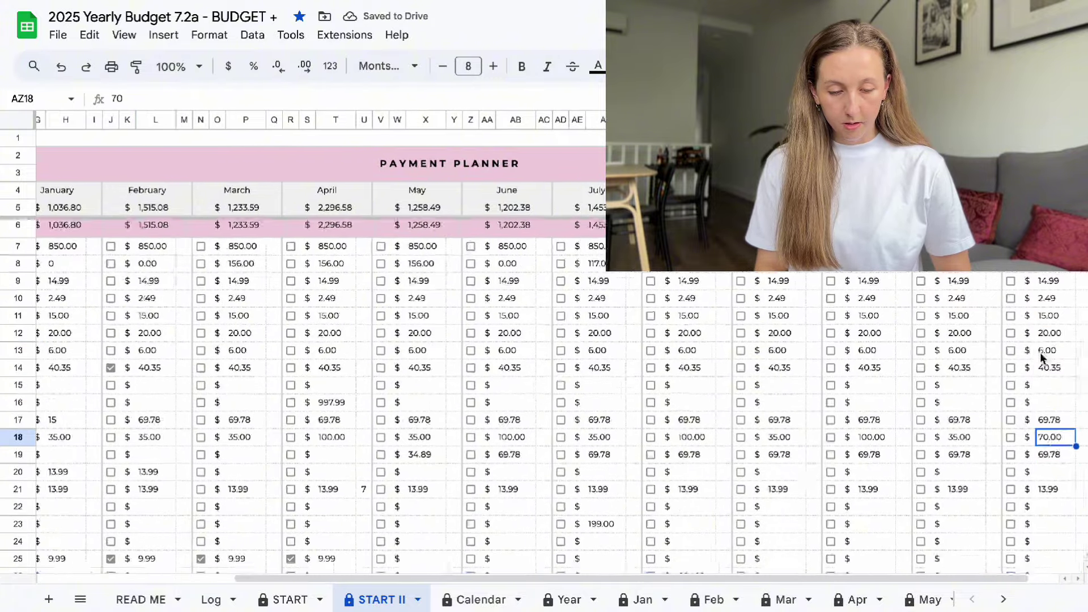
scroll(1039, 351, "right", 1)
type("35")
key("Return")
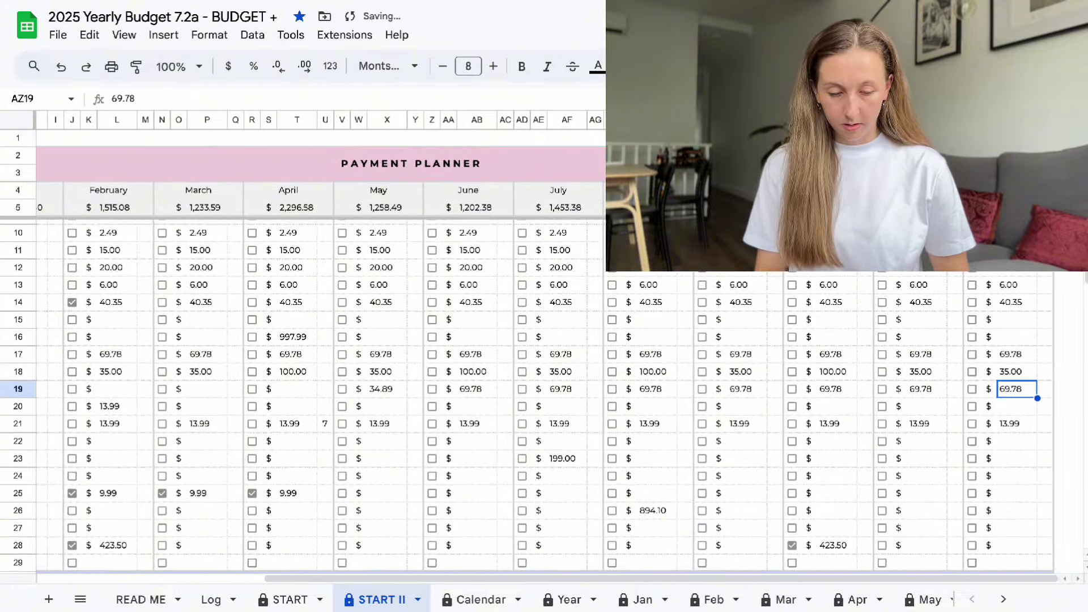
Set the planned Adobe Creative Suite amount to 18.69.
key("Up")
key("Up")
scroll(802, 386, "left", 5)
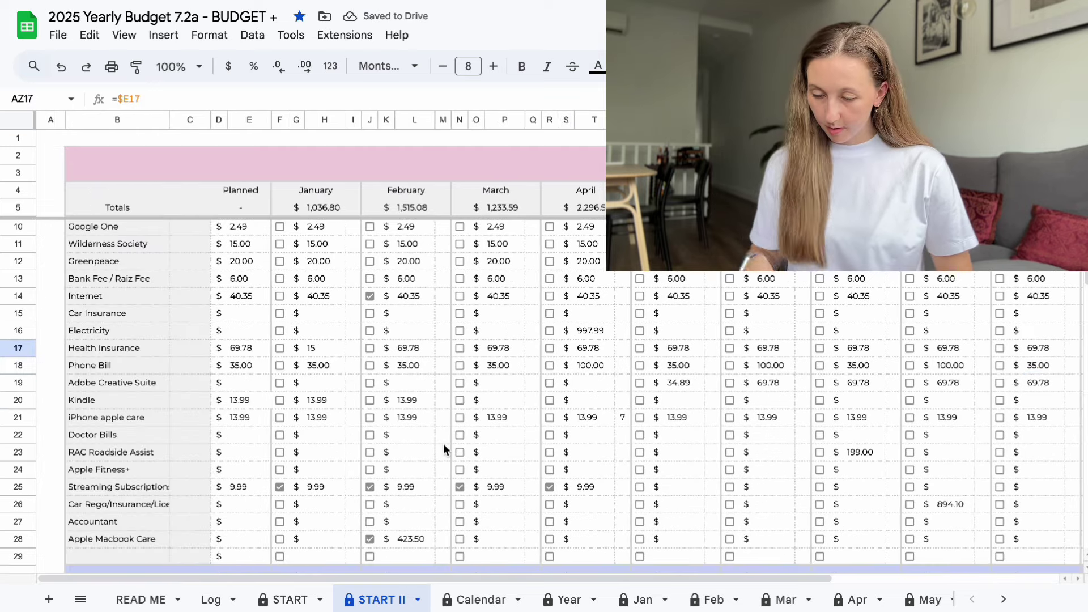
left_click(239, 383)
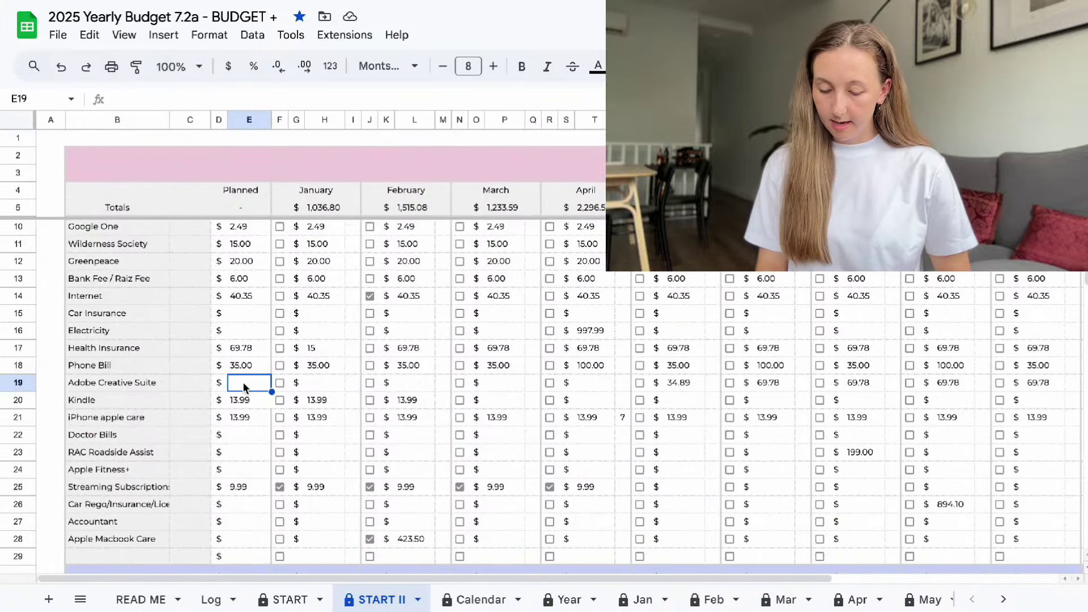
type("18.69")
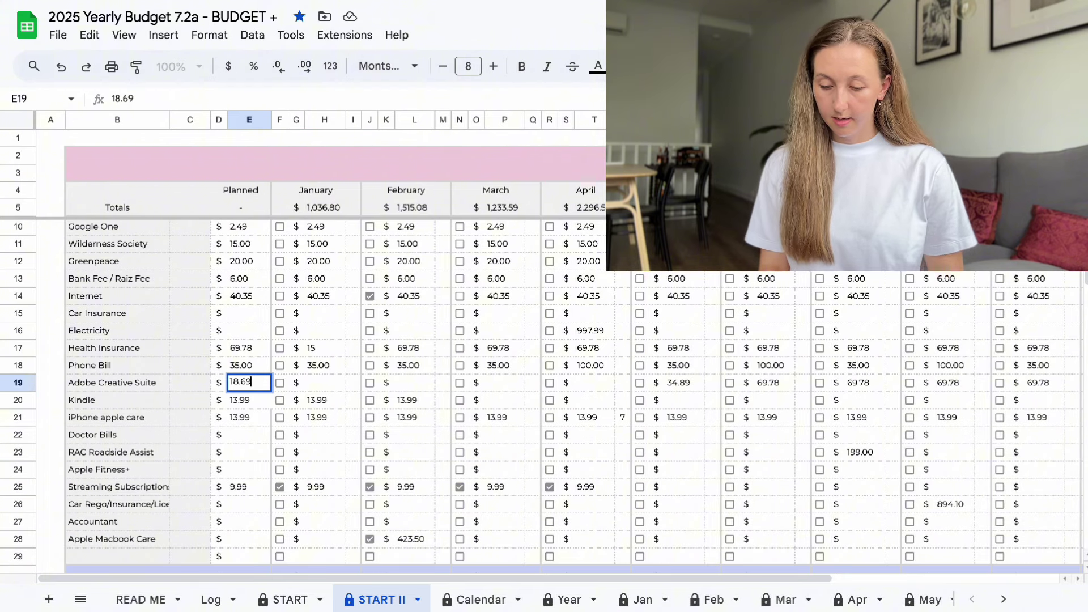
key("Return")
Make the February Adobe Creative Suite amount reference its planned amount with the formula =E19.
left_click(409, 384)
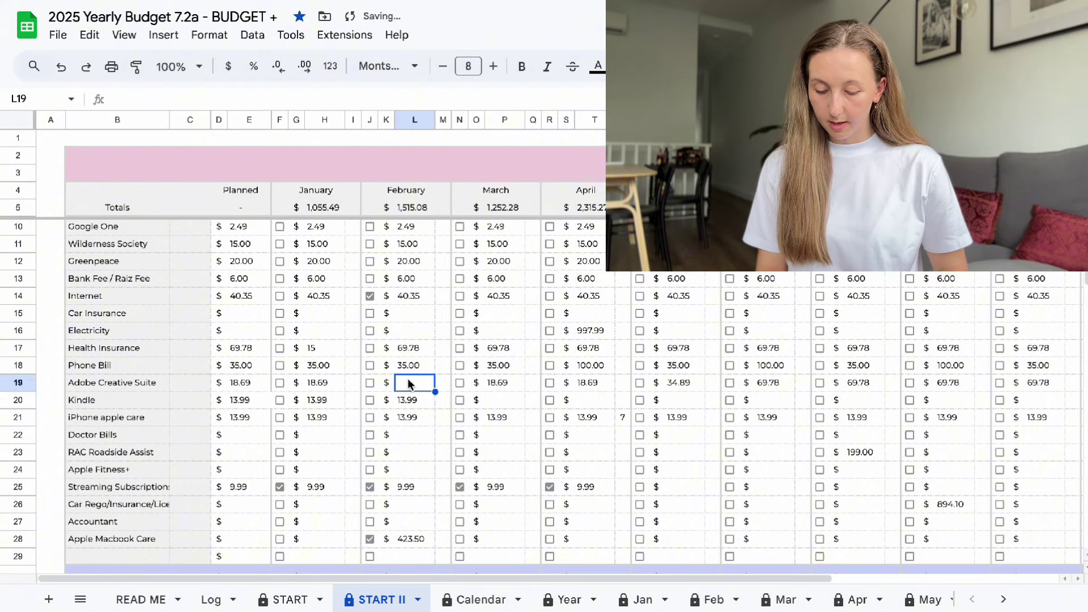
key("Left")
key("Left")
key("Left")
key("Left")
key("Left")
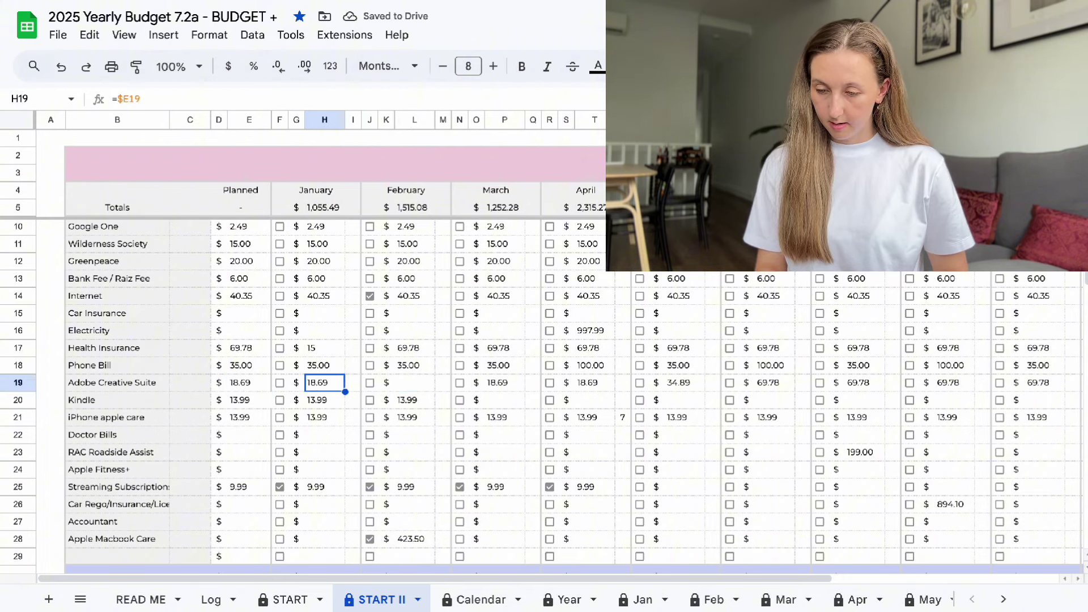
key("Right")
key("Right")
key("Right")
key("Right")
key("Right")
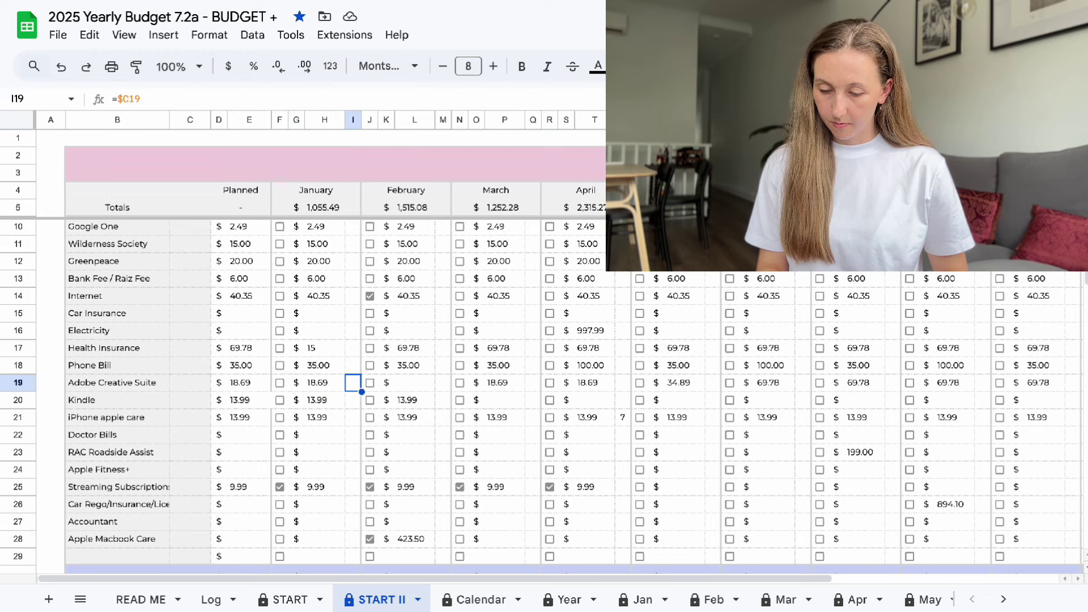
type("=")
key("BackSpace")
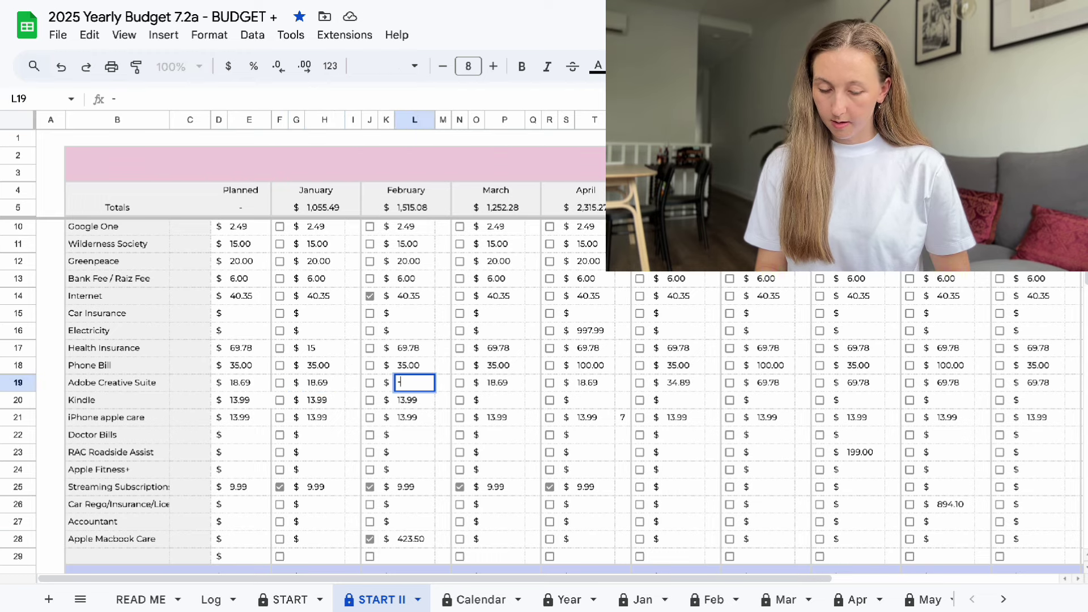
type("=")
left_click(247, 383)
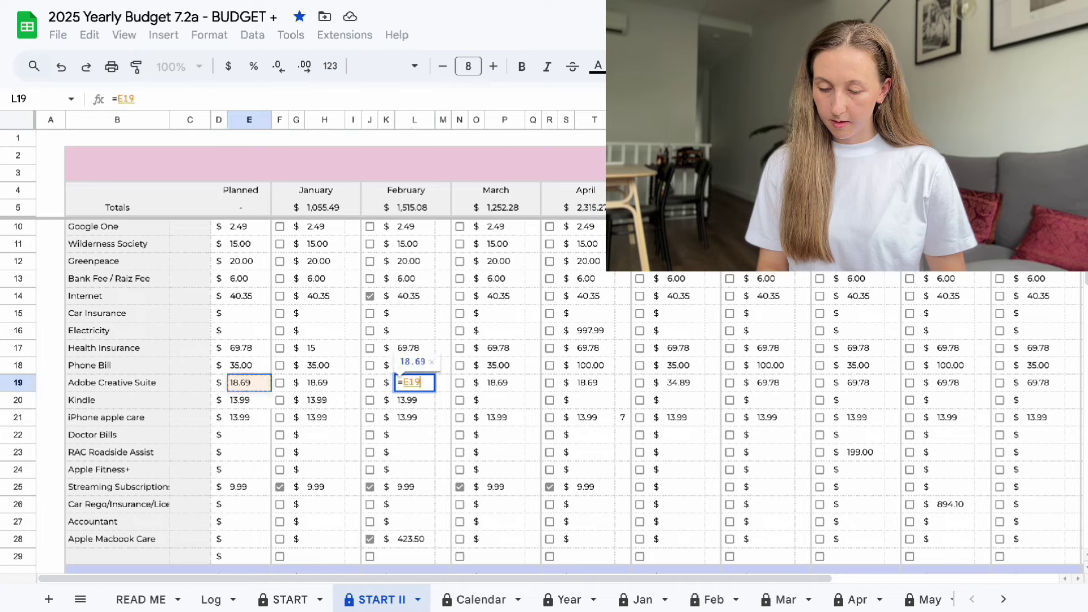
key("Return")
Replace the May Adobe Creative Suite amount with a copy of April's formula that references the planned amount.
key("Up")
key("Right")
key("Right")
key("Right")
scroll(544, 396, "right", 5)
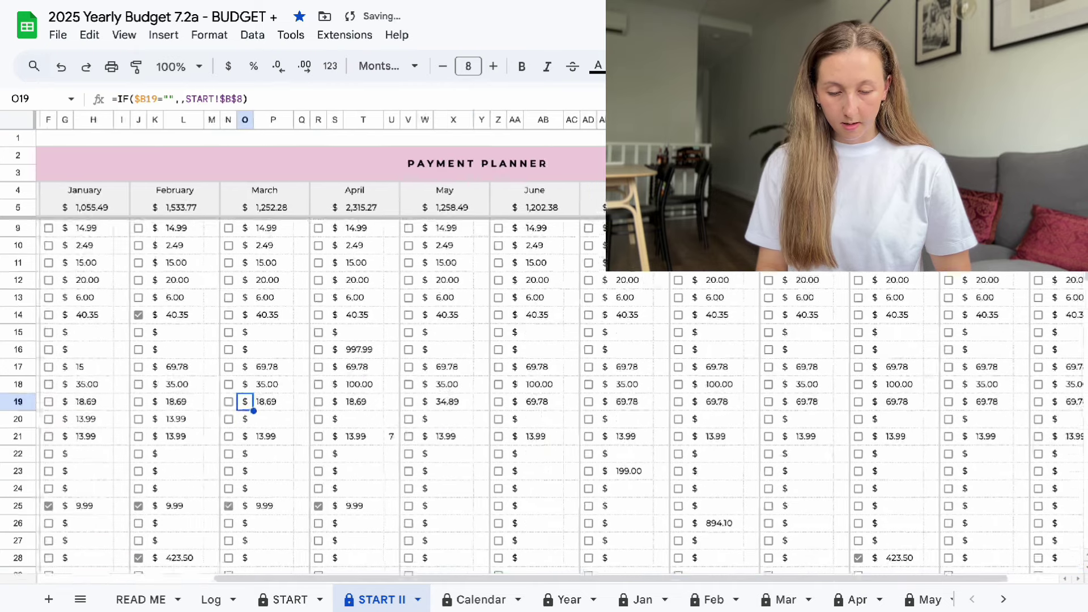
scroll(850, 377, "right", 1)
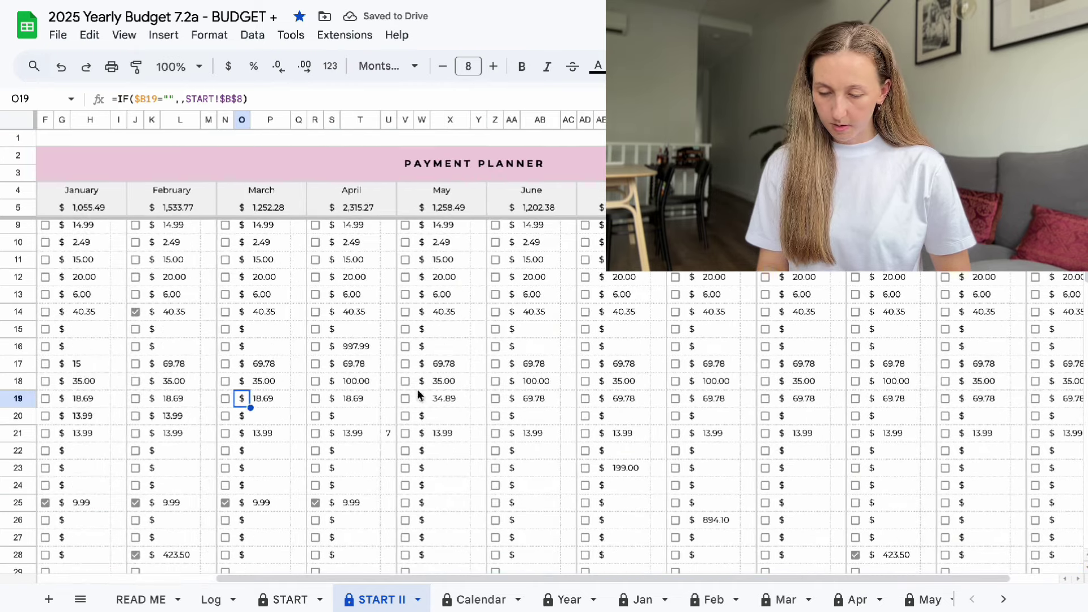
left_click(351, 400)
left_click(447, 401)
key("Delete")
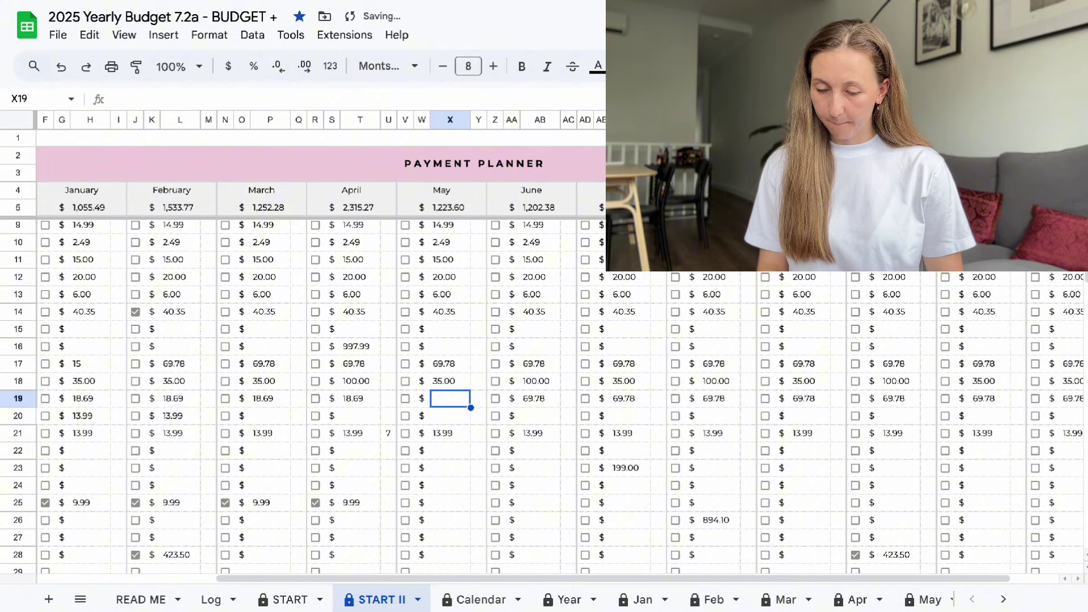
key("Left")
key("Left")
key("ctrl+c")
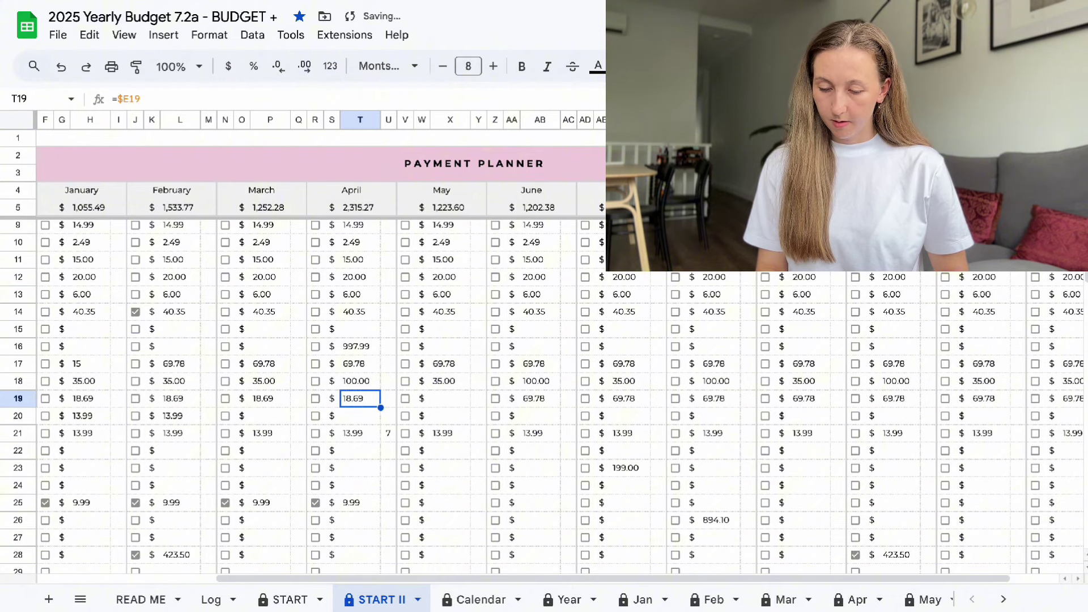
key("Right")
key("Right")
key("Right")
key("Right")
key("Right")
key("ctrl+v")
Paste April's Adobe Creative Suite formula over the amounts for June through December.
key("Right")
key("Right")
key("Right")
key("Right")
key("ctrl+v")
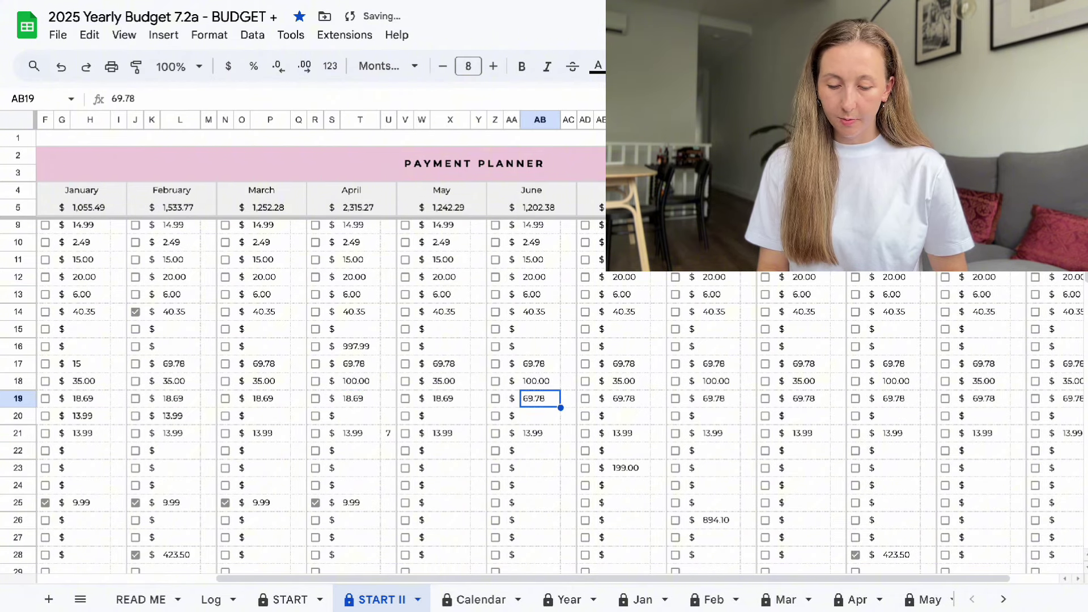
key("Right")
key("Right")
key("Right")
key("Right")
key("ctrl+v")
key("Right")
key("Right")
key("Right")
key("ctrl+v")
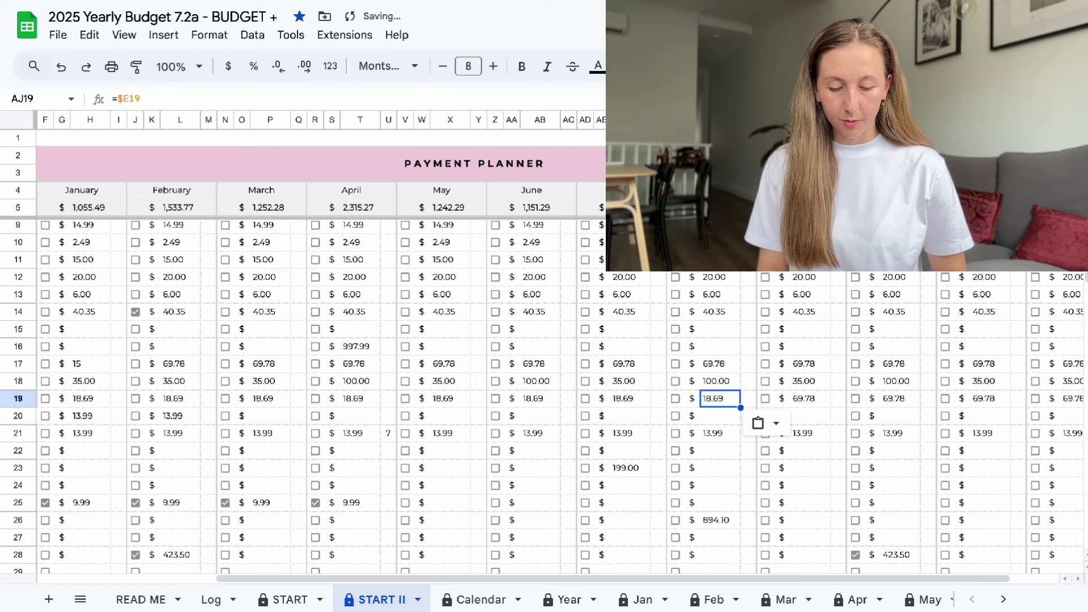
key("Right")
key("Right")
key("Right")
key("Right")
key("ctrl+v")
key("Right")
key("Right")
key("Right")
key("Right")
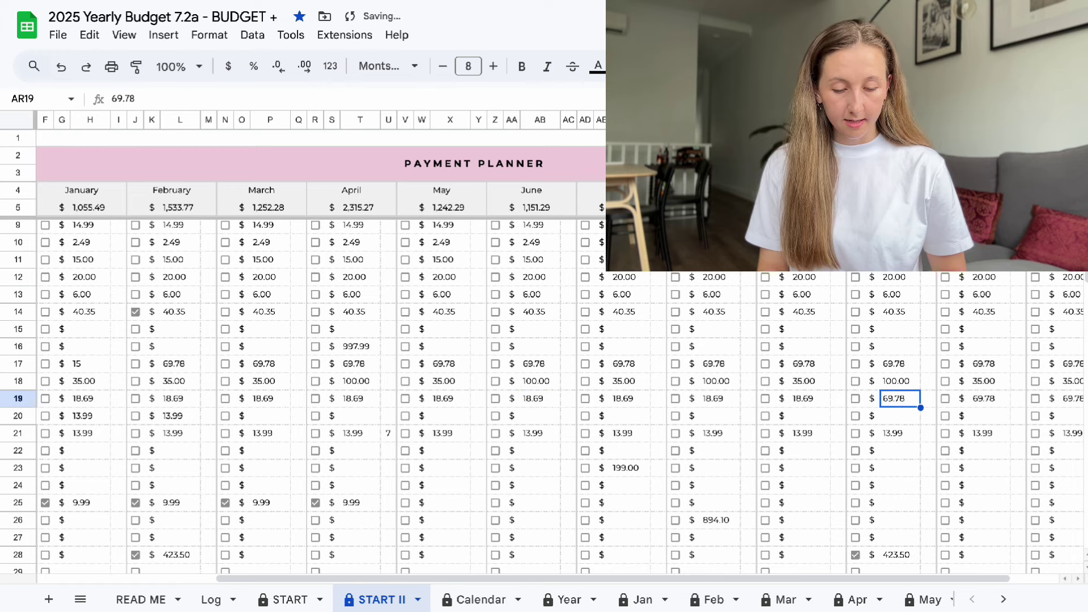
key("ctrl+v")
key("Right")
key("Right")
key("Right")
key("Right")
key("Right")
key("ctrl+v")
key("Right")
key("Right")
key("Right")
key("Right")
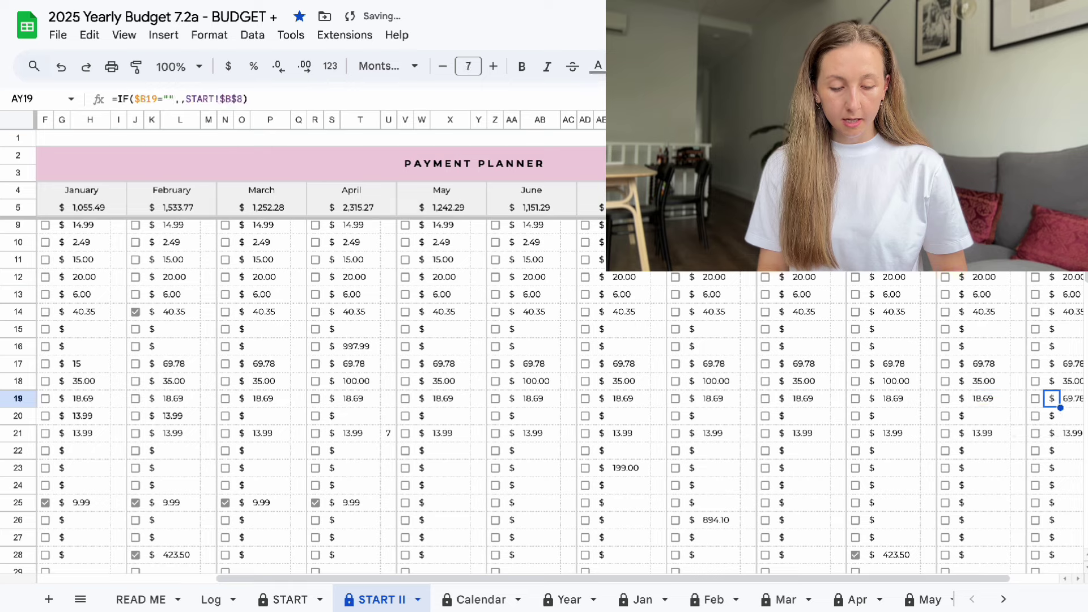
key("ctrl+v")
Clear the planned Kindle amount.
scroll(233, 455, "left", 10)
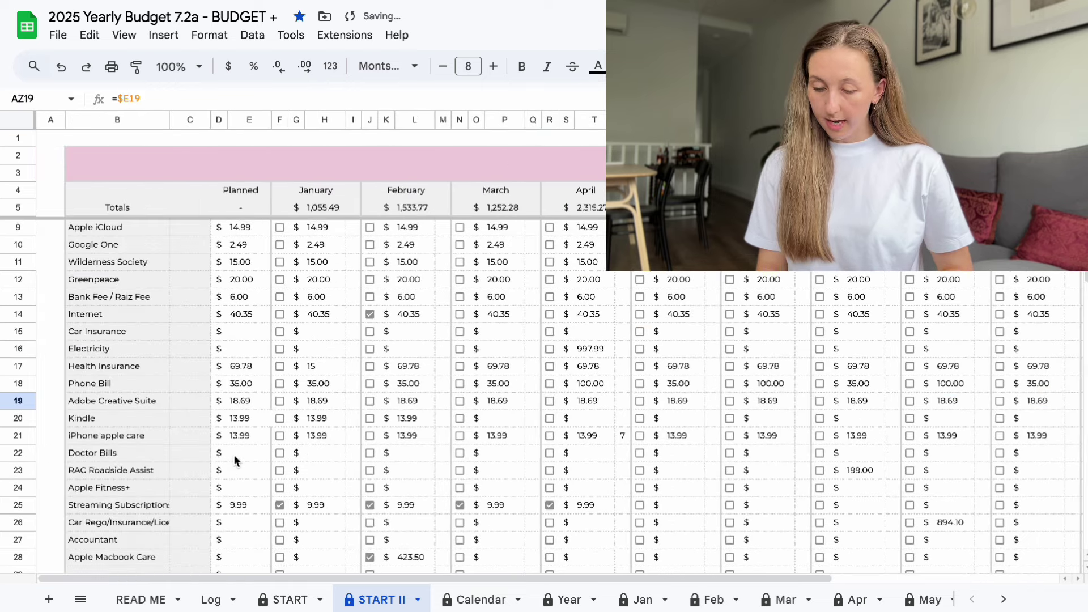
left_click(246, 422)
key("Delete")
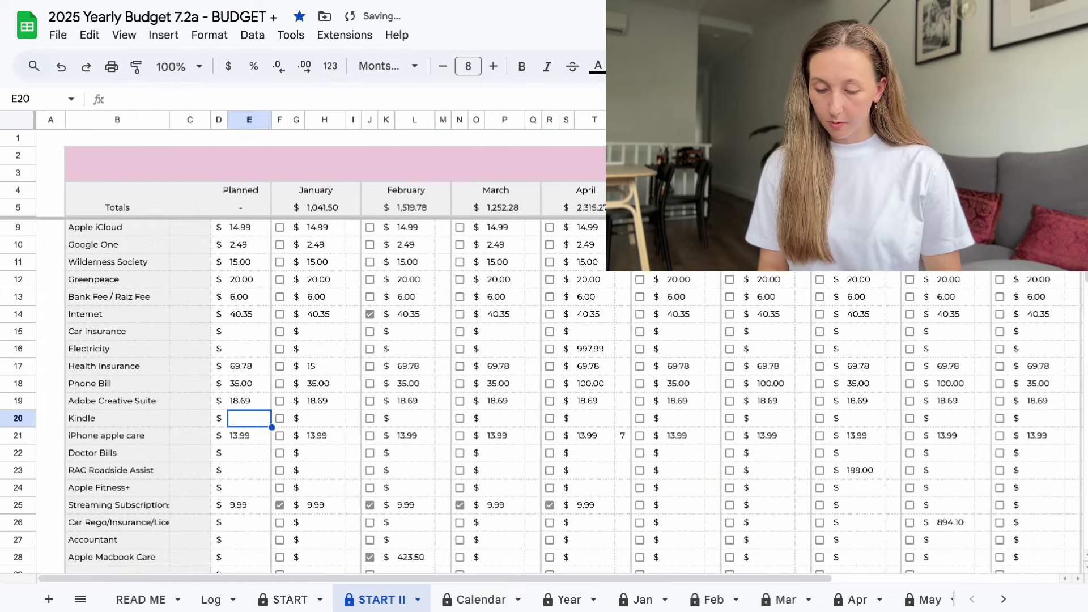
Check the RAC Roadside Assist row and which month its payment is planned for.
scroll(327, 436, "down", 2)
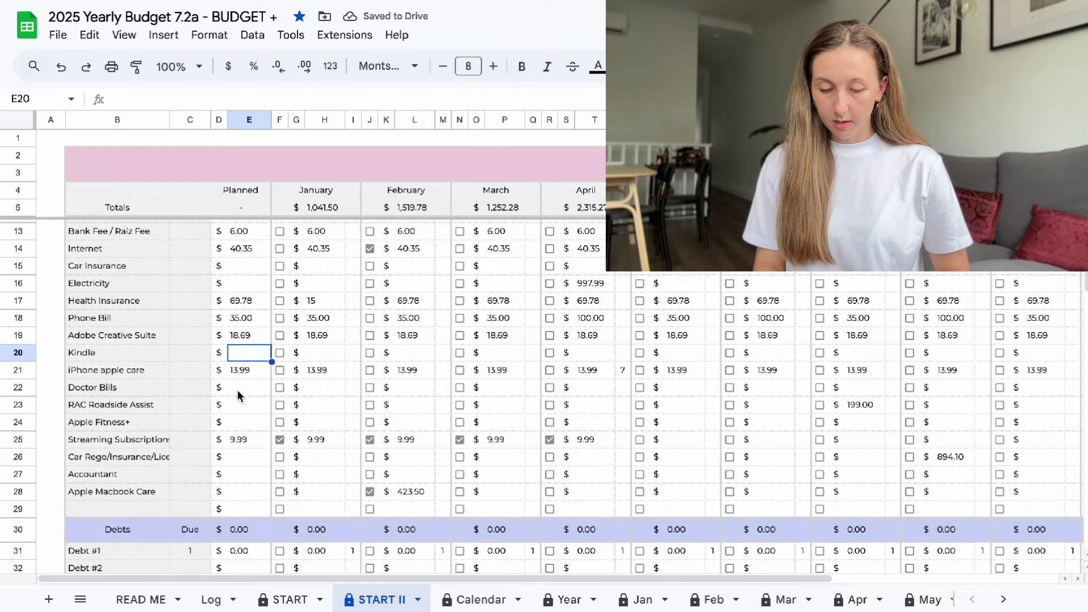
left_click(238, 411)
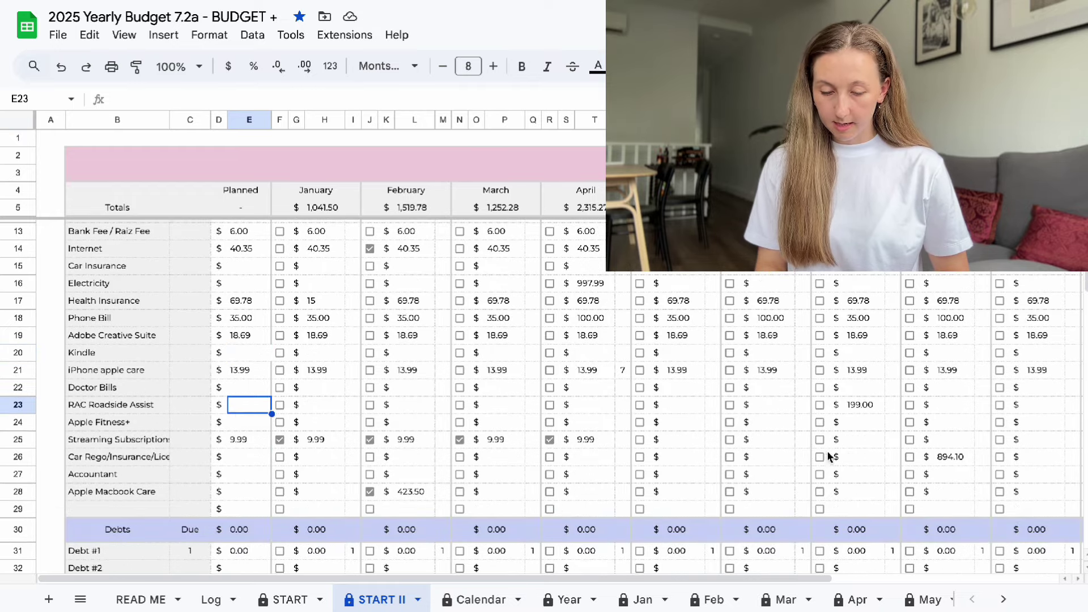
left_click(853, 408)
scroll(854, 410, "right", 3)
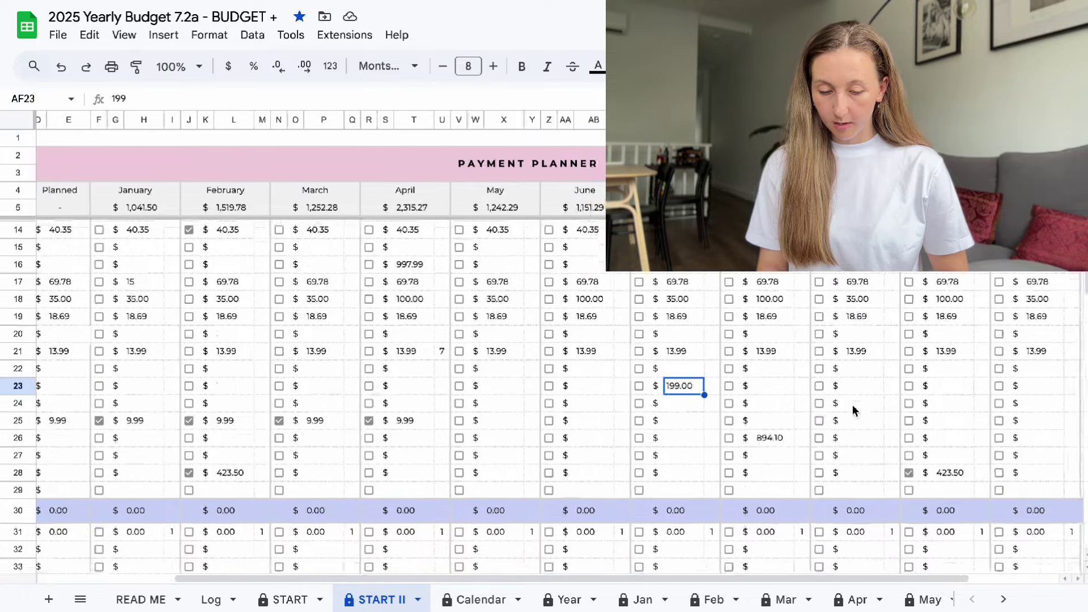
Switch to the 2024 Yearly Budget and look up the actual RAC Roadside Assist cost in the Year sheet's bills summary.
scroll(853, 411, "left", 3)
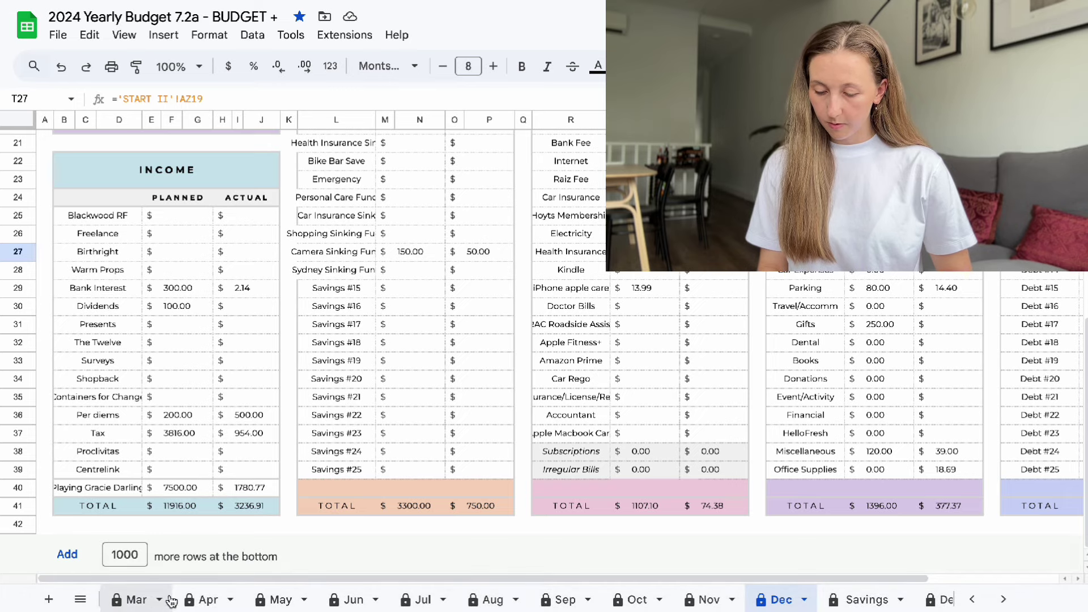
scroll(171, 601, "left", 10)
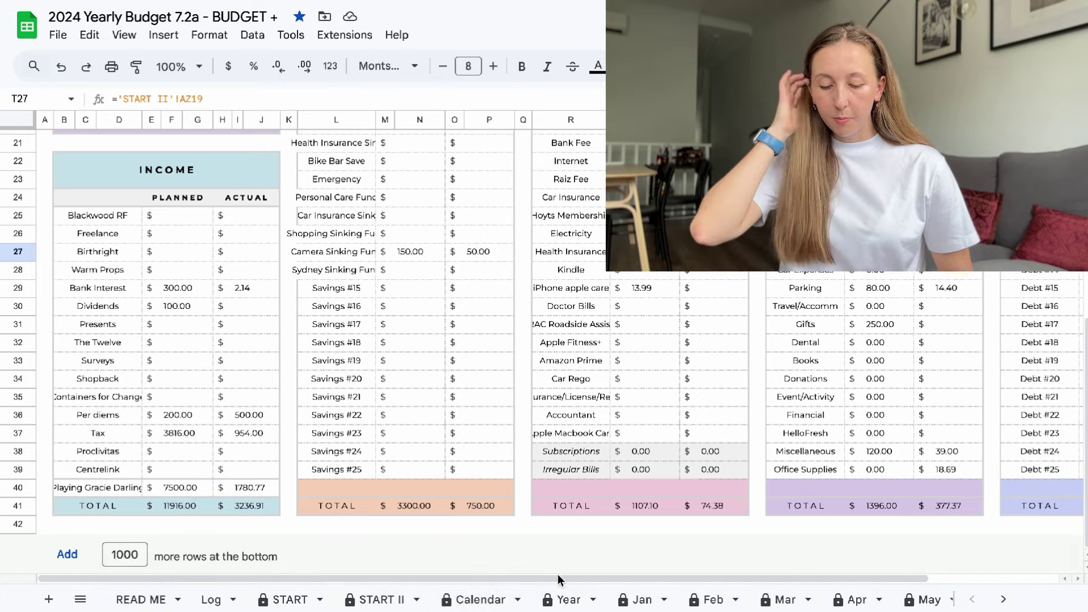
left_click(564, 599)
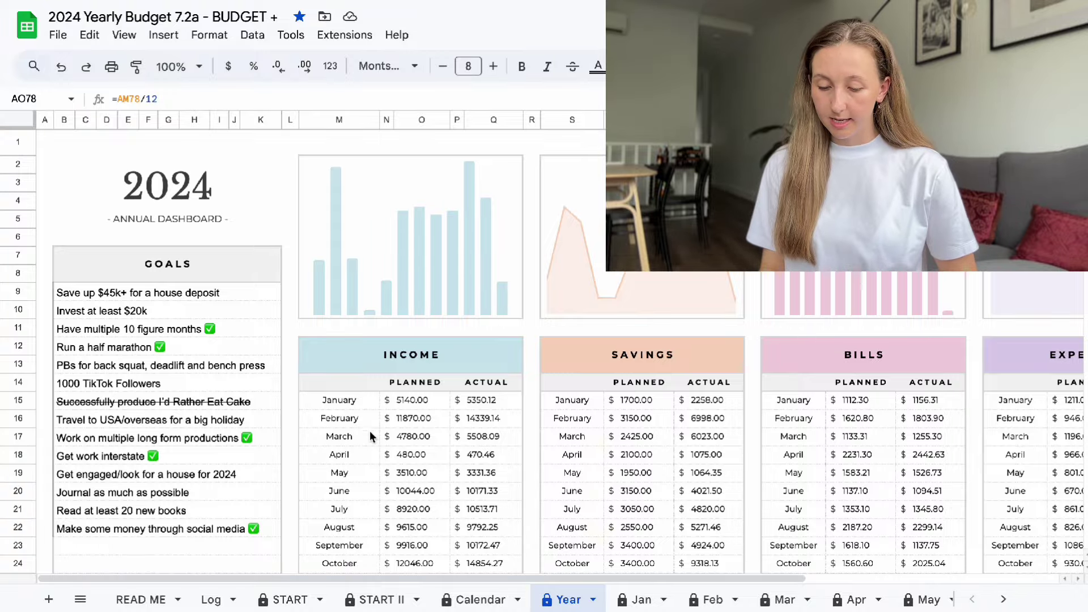
scroll(370, 431, "down", 15)
scroll(370, 430, "up", 4)
scroll(370, 430, "down", 11)
scroll(375, 425, "up", 6)
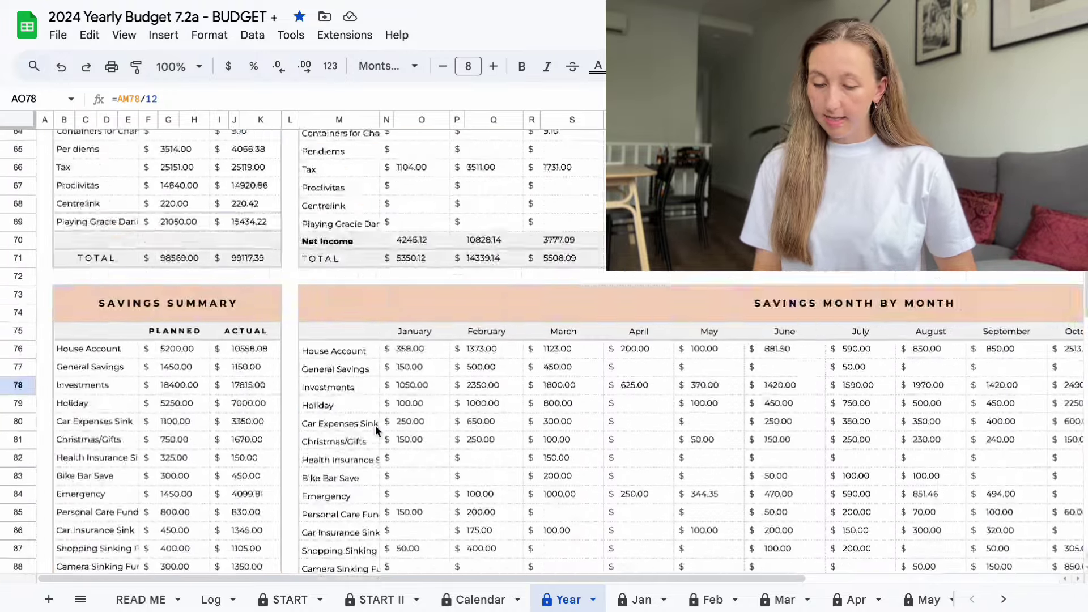
scroll(376, 425, "down", 3)
scroll(132, 478, "down", 9)
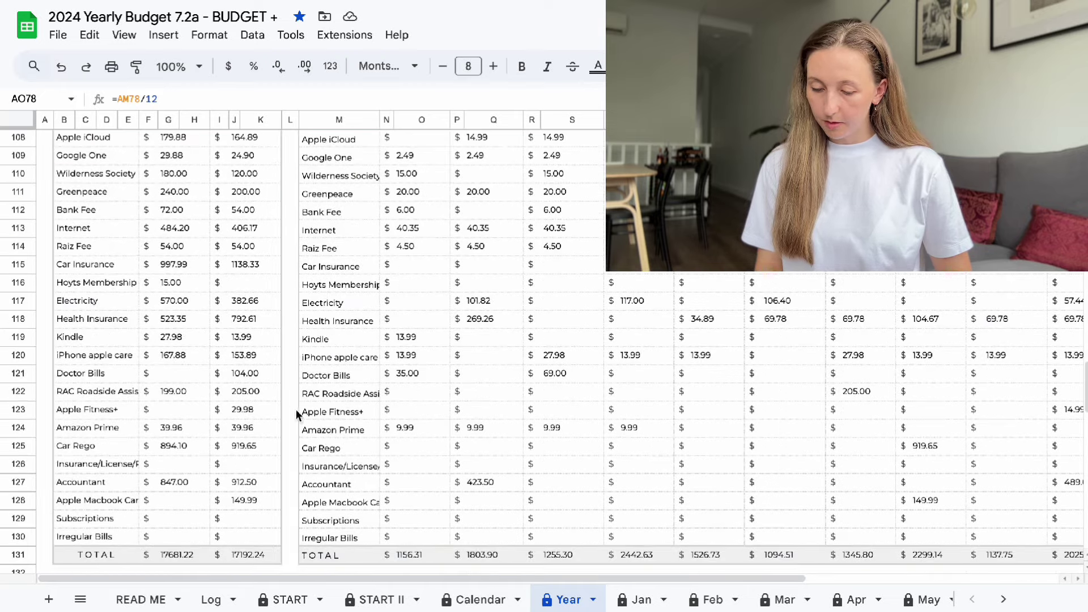
left_click(247, 389)
Return to the 2025 Yearly Budget and set the July RAC Roadside Assist amount to 215.
key("ctrl+Right")
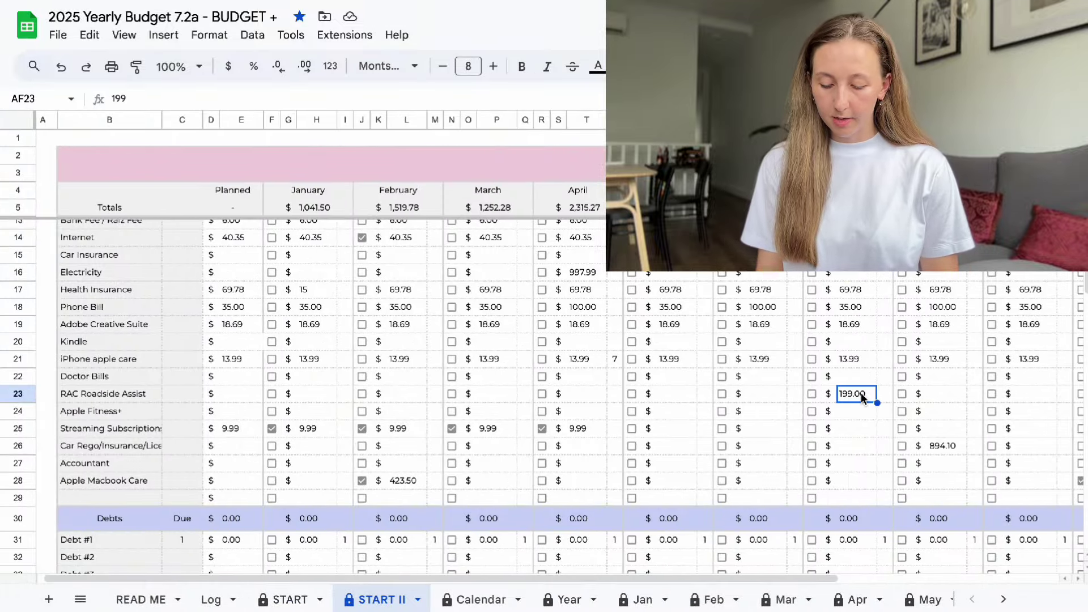
type("215")
key("Return")
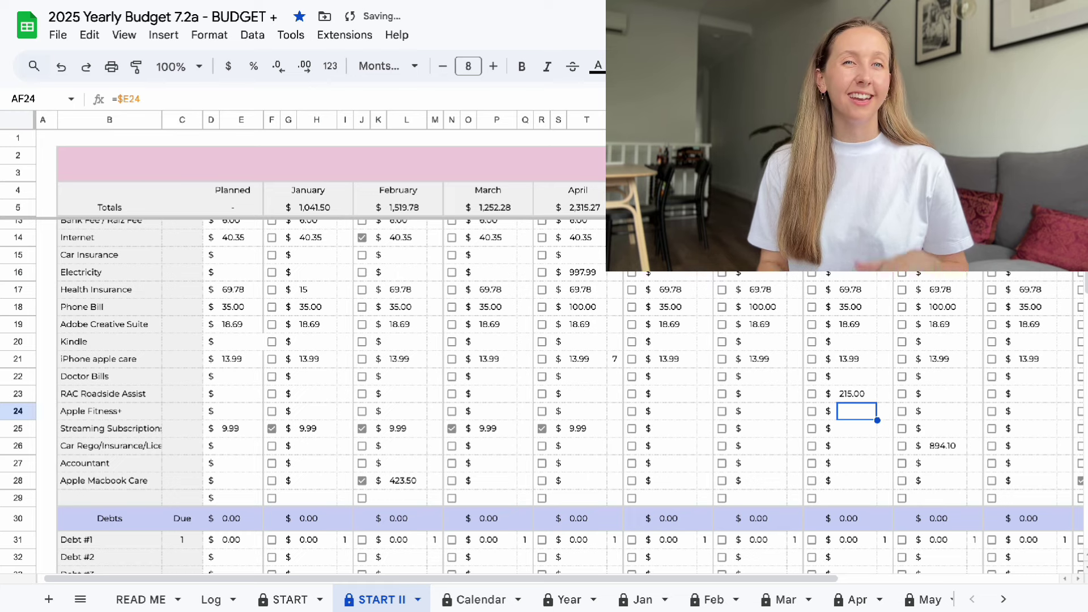
key("Up")
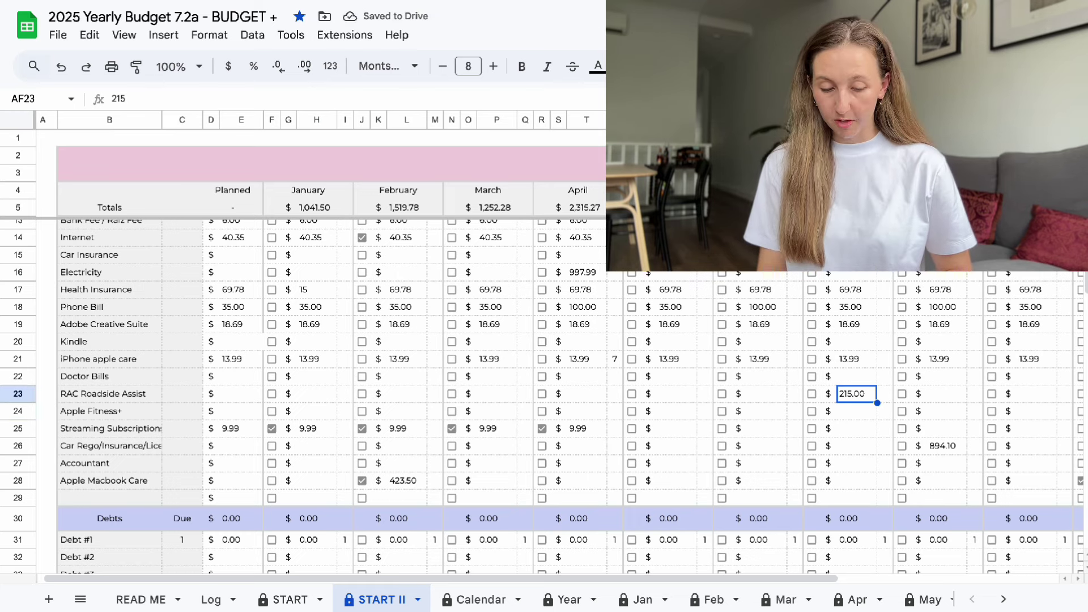
Clear the planned Streaming Subscriptions amount.
key("Down")
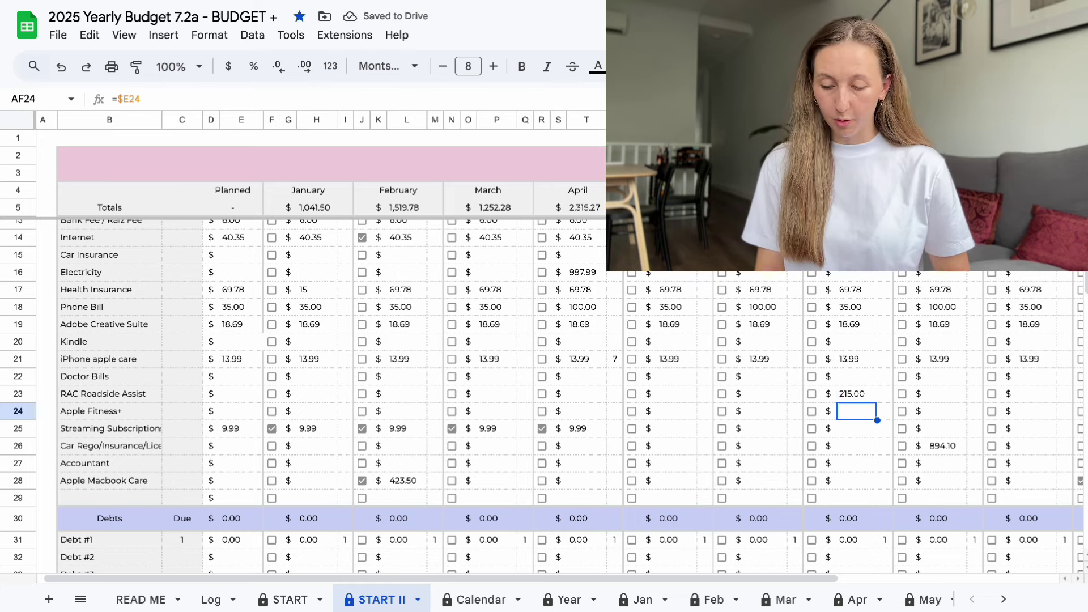
left_click(233, 432)
key("Delete")
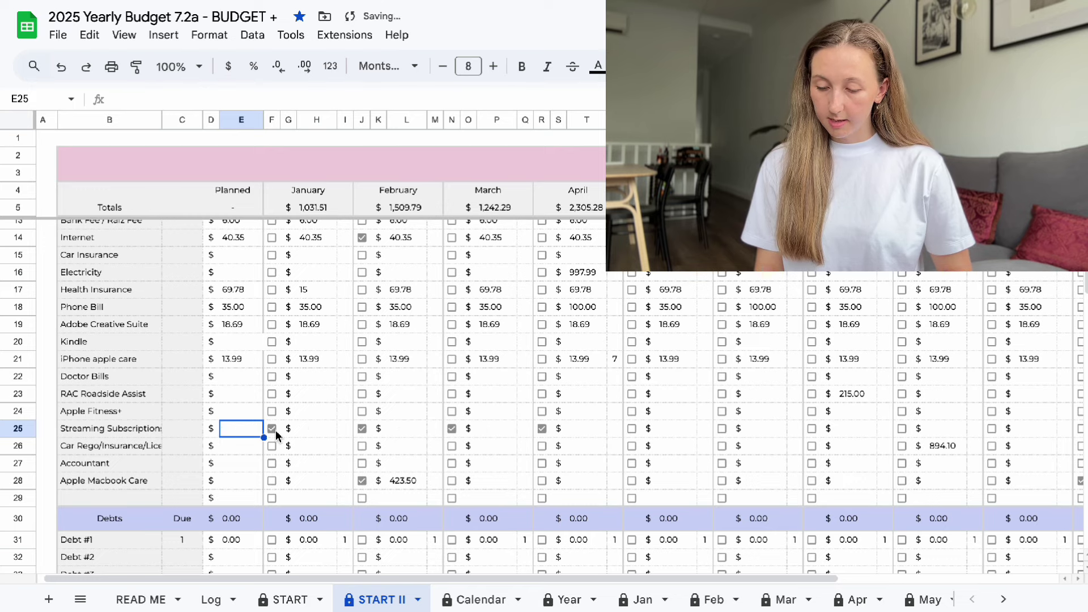
Set the August amount of the Car Rego/Insurance/License bill to 920.
scroll(277, 435, "down", 3)
key("Down")
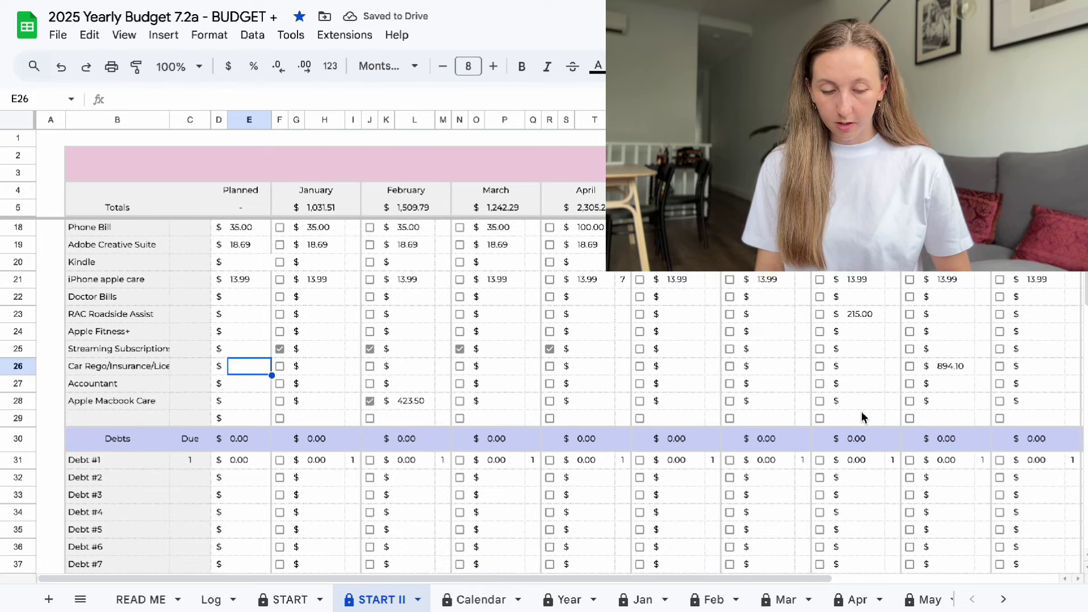
left_click(949, 369)
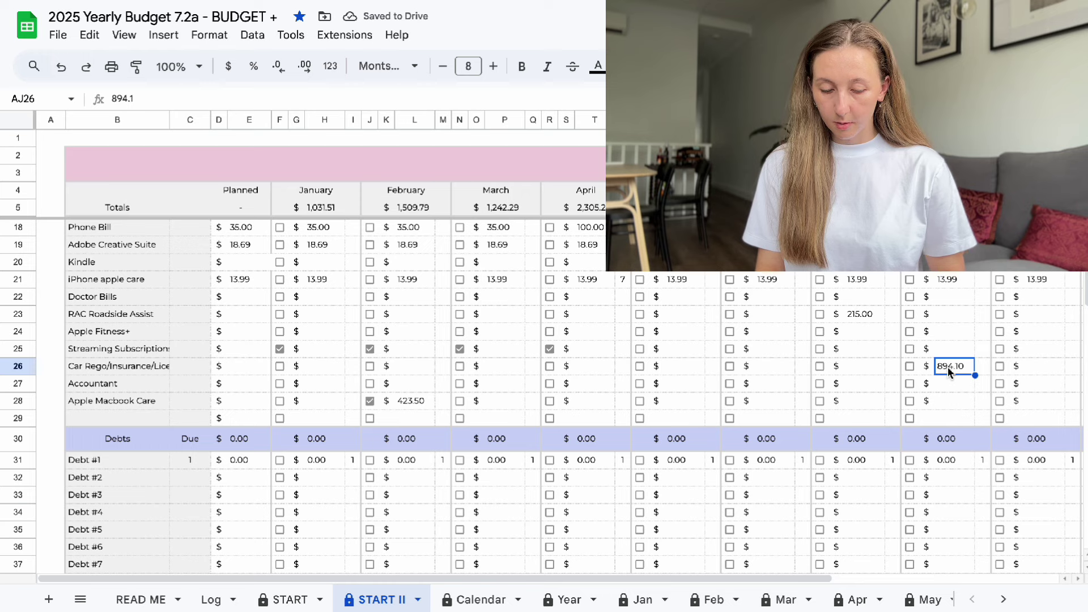
type("920")
key("Return")
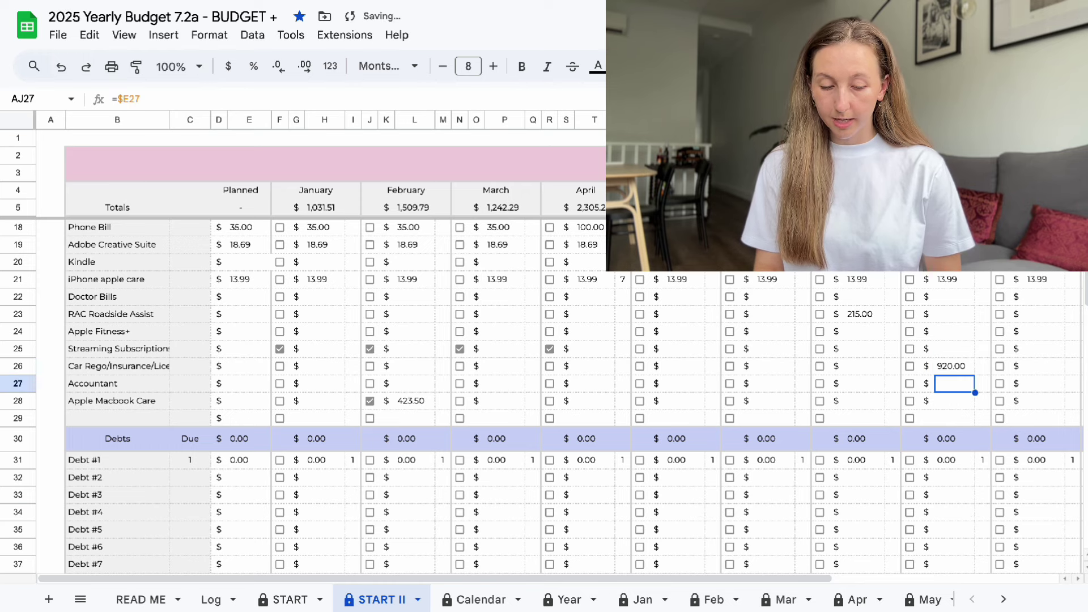
Set the October Apple Macbook Care amount to 450 and uncheck its checkbox.
left_click(246, 389)
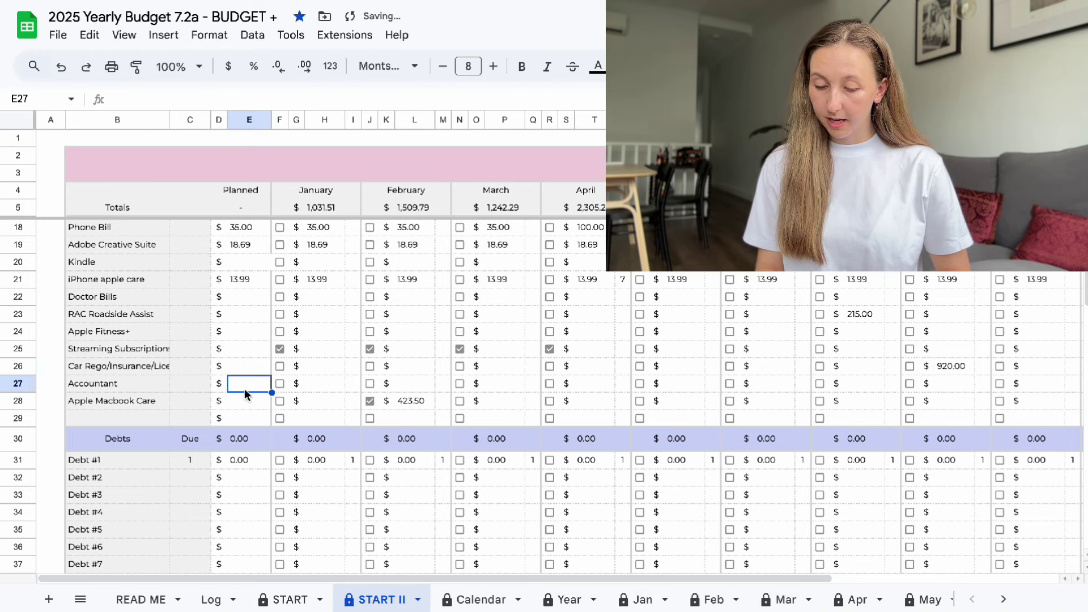
scroll(880, 420, "right", 1)
scroll(880, 420, "right", 5)
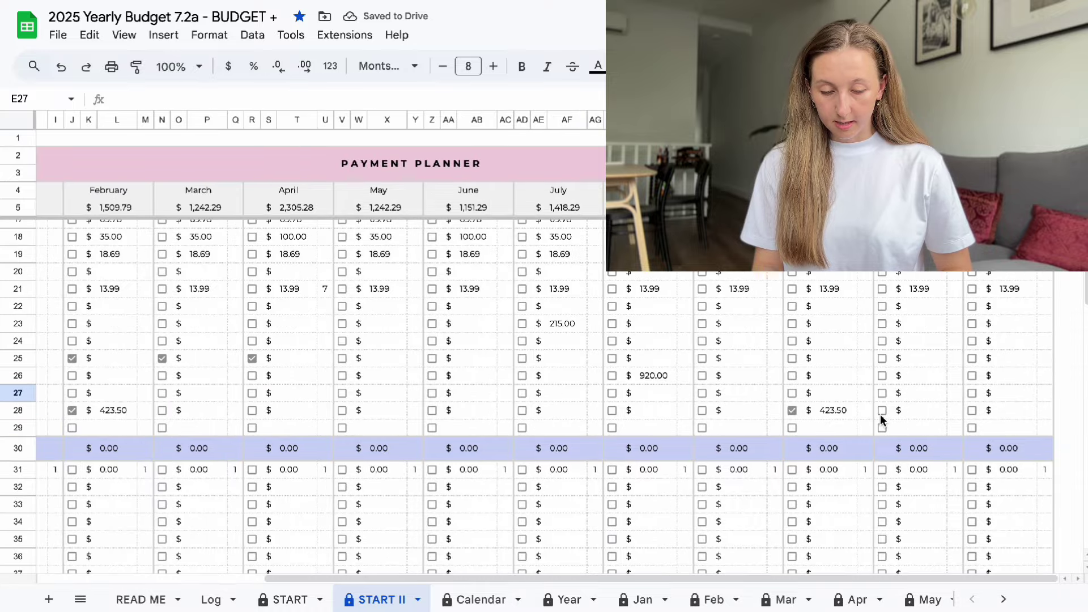
left_click(822, 410)
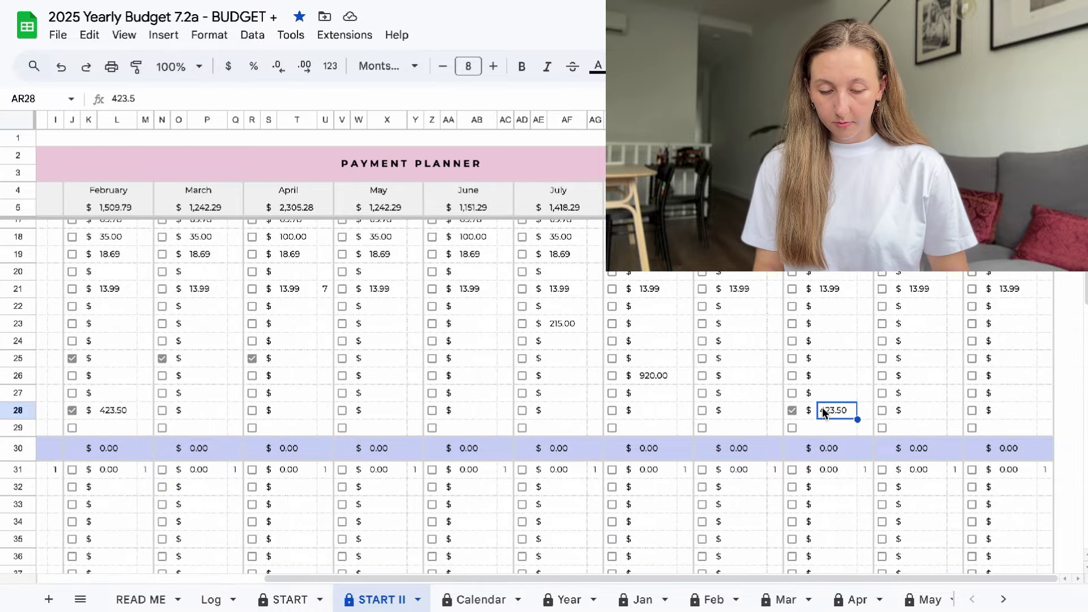
left_click(791, 410)
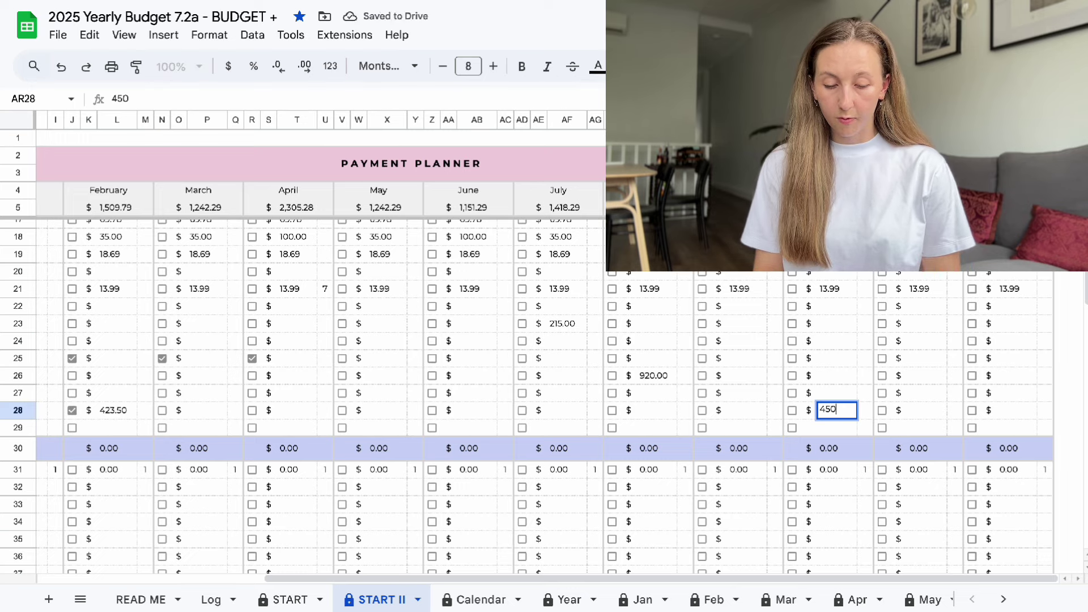
key("Return")
Clear the February Apple Macbook Care amount and uncheck its checkbox.
scroll(193, 419, "left", 5)
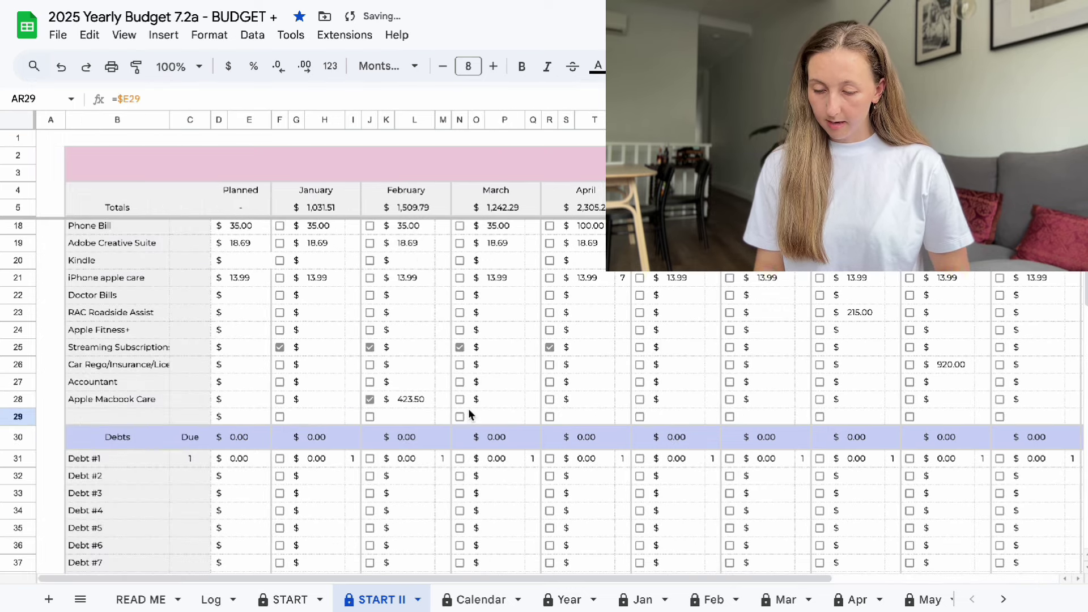
left_click(384, 406)
left_click(416, 401)
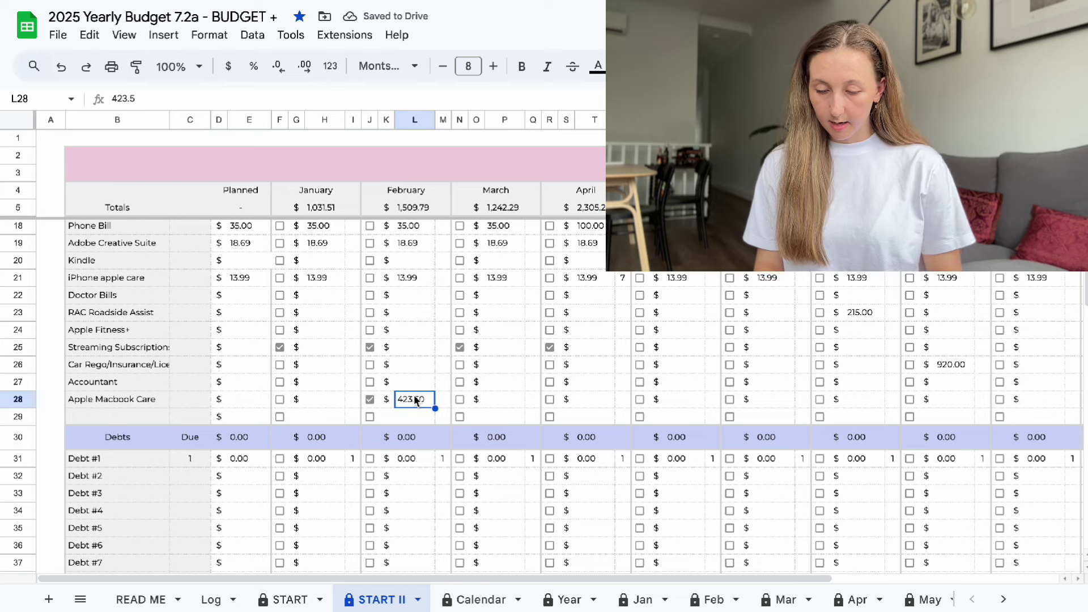
key("Delete")
left_click(391, 397)
left_click(368, 402)
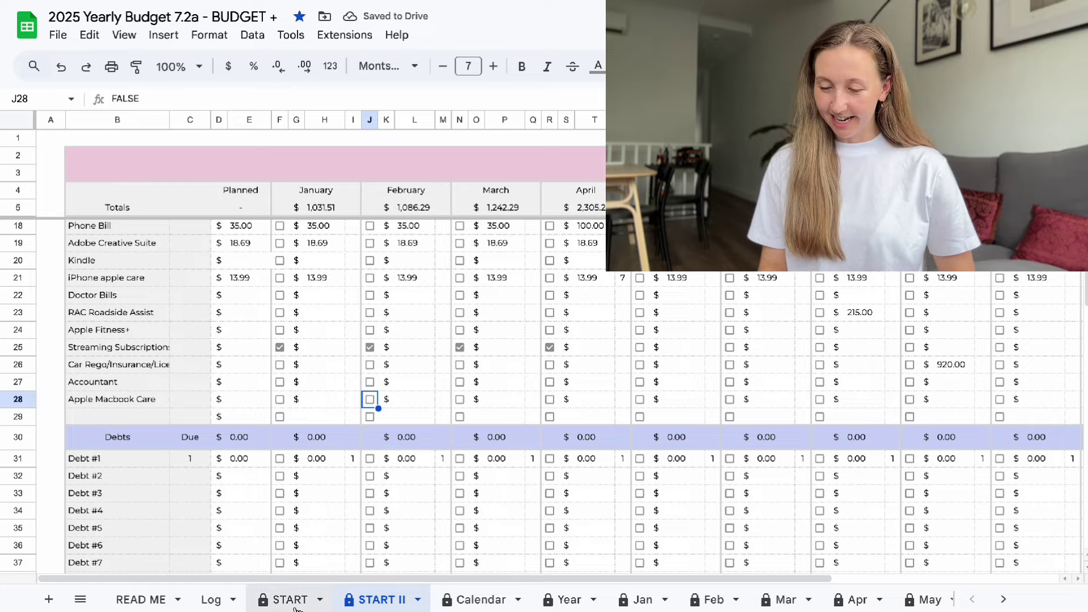
Switch to the 2024 Yearly Budget and look up the actual Apple Macbook Care cost and its month in the Year sheet.
key("ctrl+Tab")
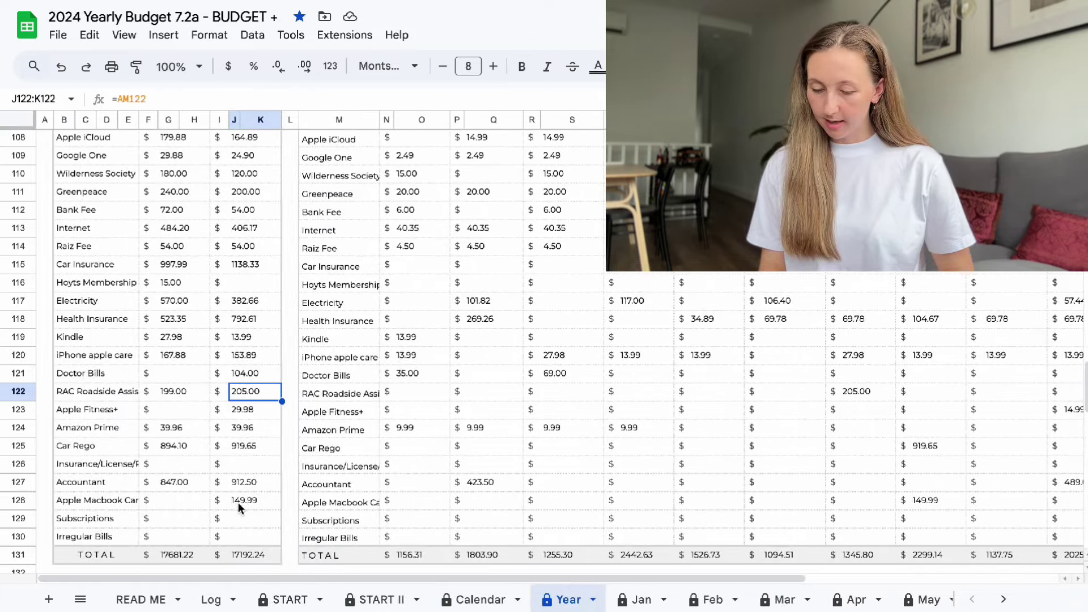
key("ctrl+shift+Tab")
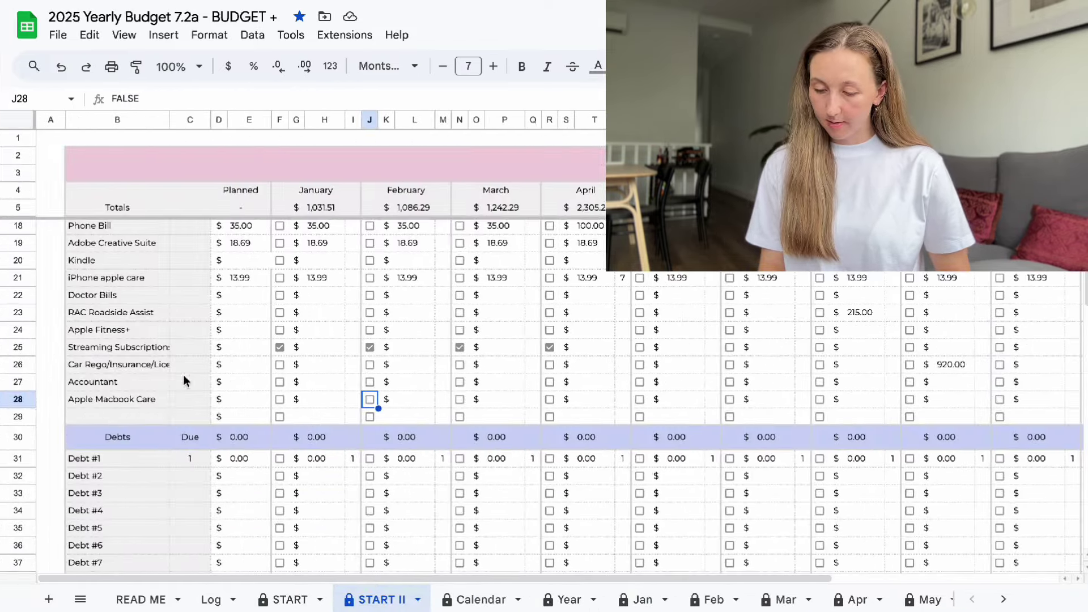
key("ctrl+Tab")
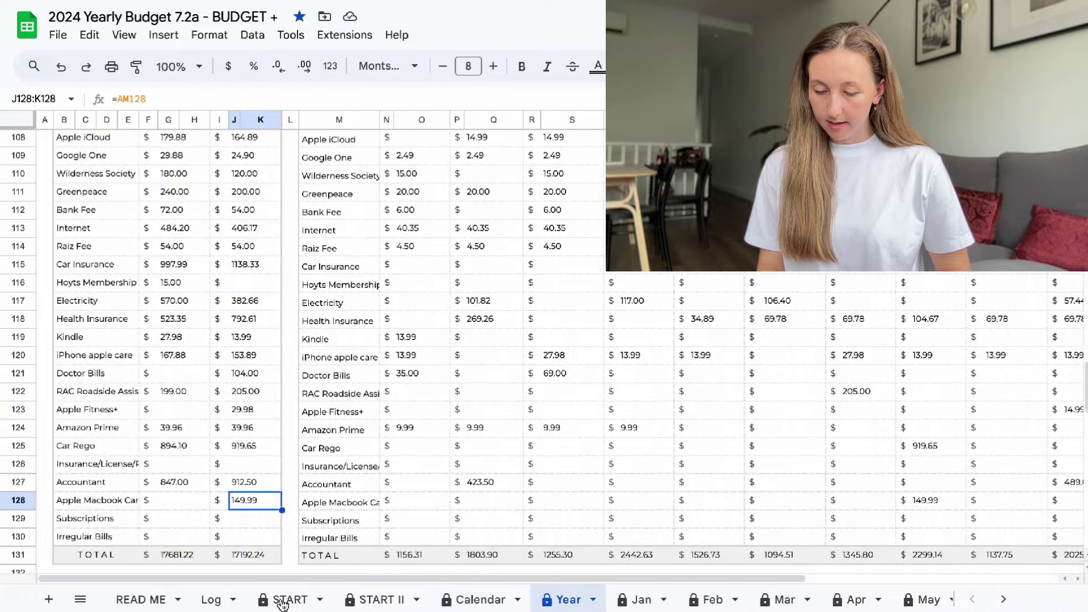
scroll(872, 510, "right", 3)
left_click(785, 509)
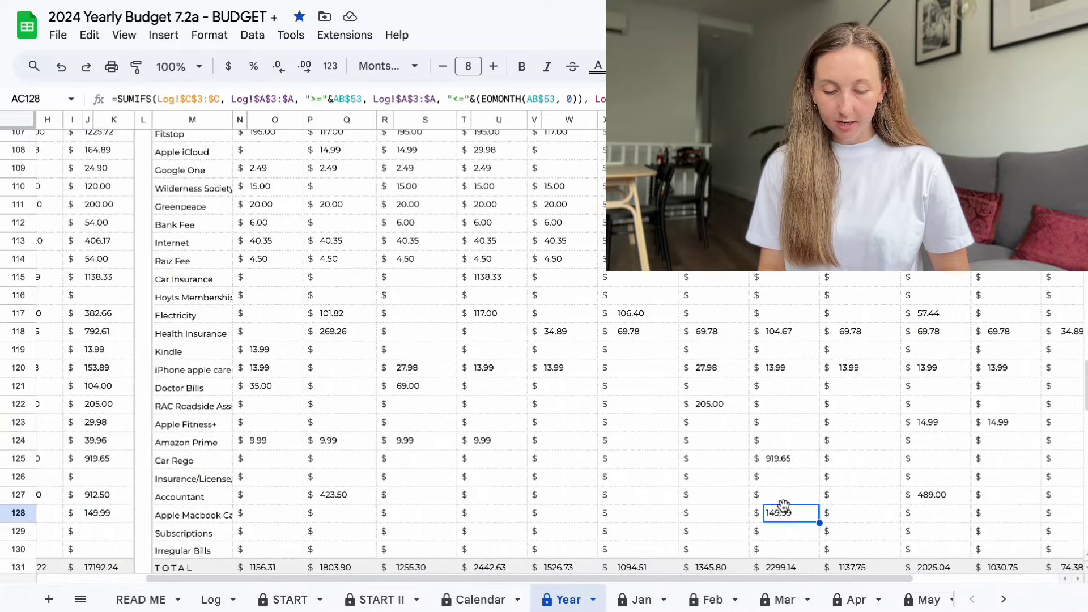
scroll(783, 504, "up", 4)
scroll(783, 504, "down", 7)
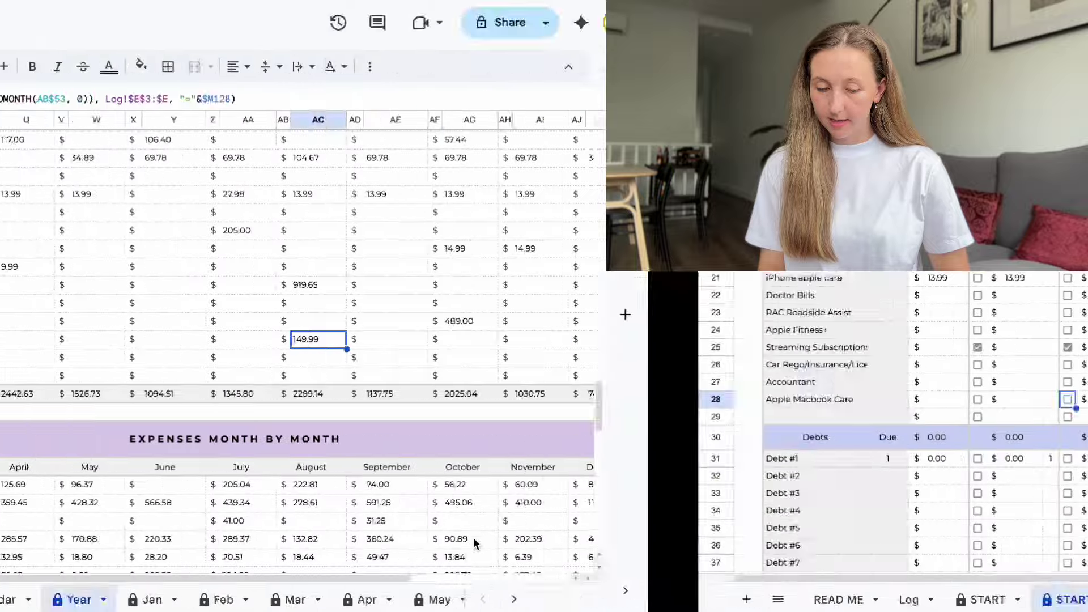
Return to the 2025 Yearly Budget and set the August Apple Macbook Care amount to 150.
scroll(725, 385, "right", 3)
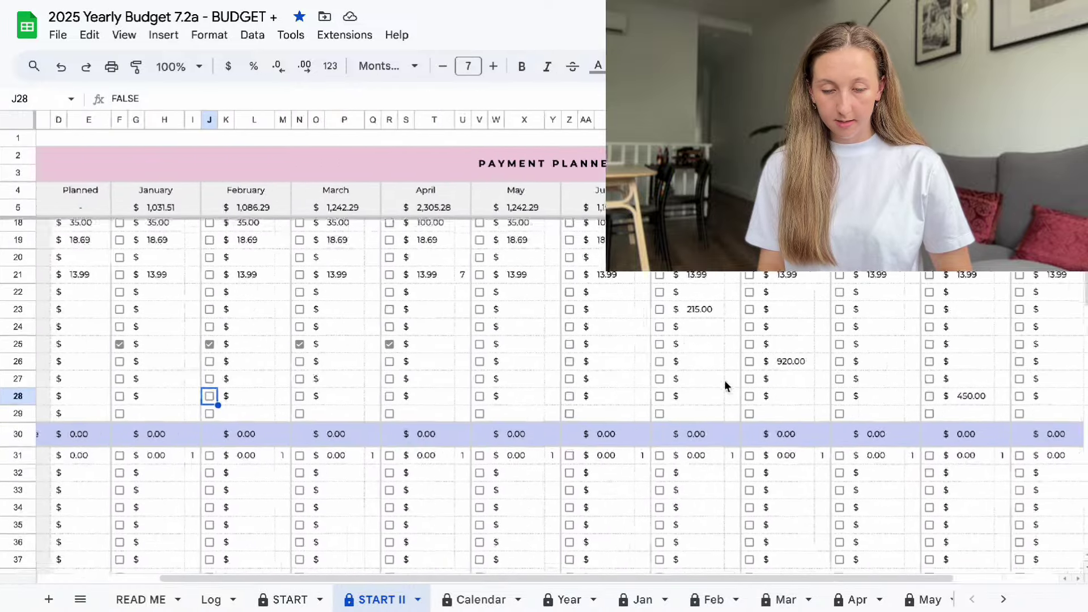
scroll(726, 386, "right", 2)
left_click(745, 389)
type("150")
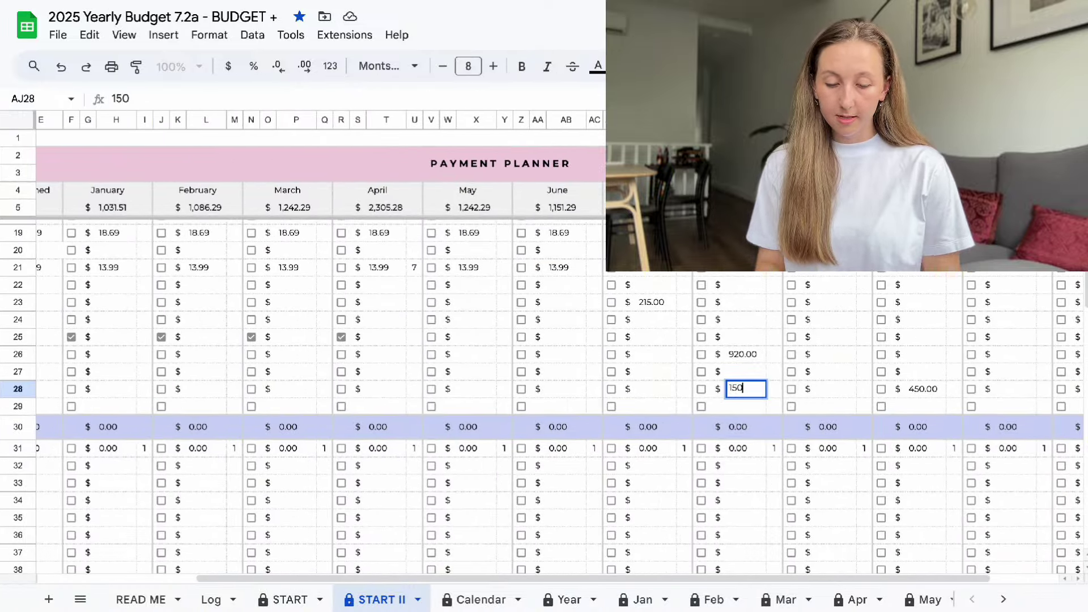
key("Return")
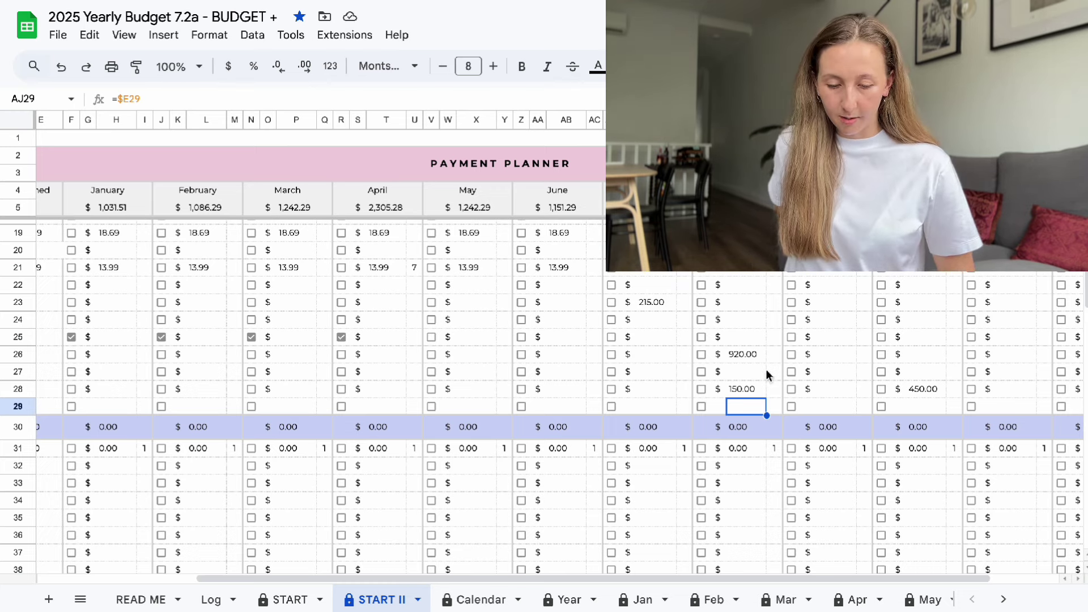
Review the bills, debts and subscriptions sections of the START II payment planner.
left_click(752, 357)
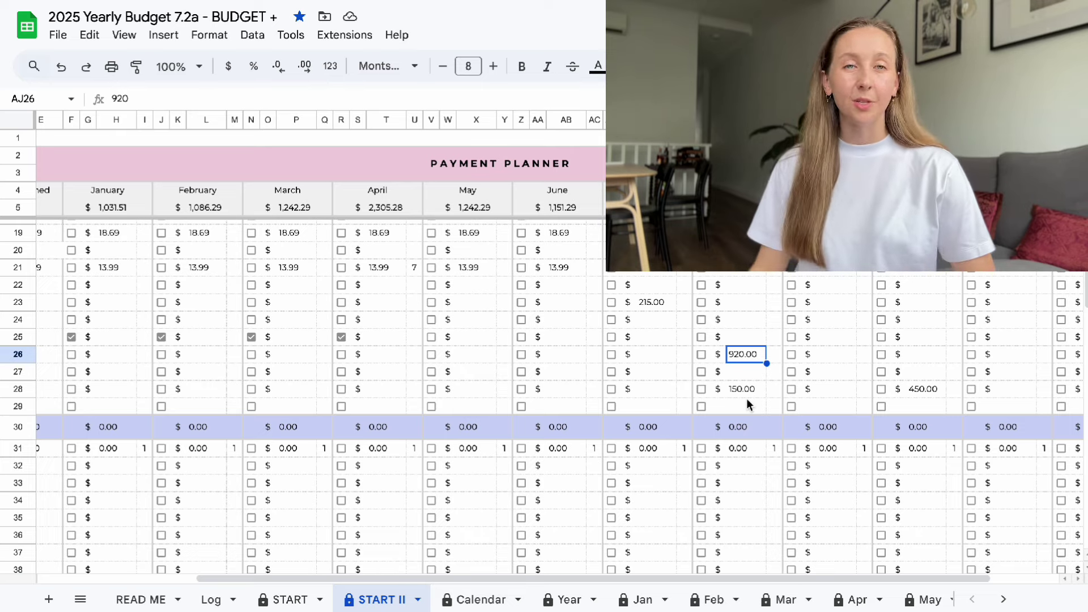
scroll(748, 410, "up", 1)
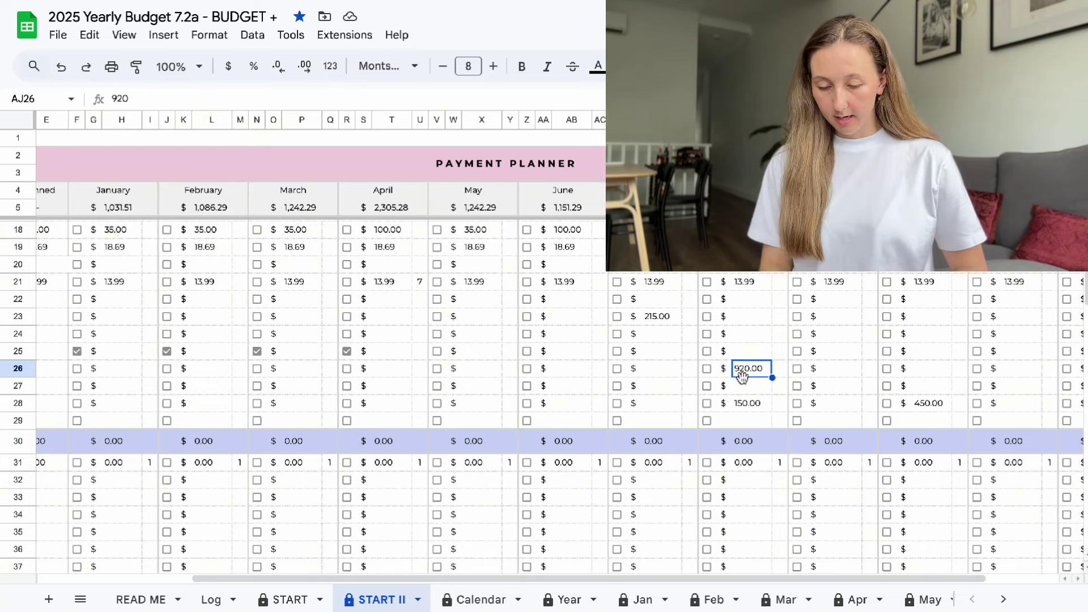
scroll(742, 382, "left", 4)
scroll(742, 383, "down", 3)
scroll(742, 382, "up", 2)
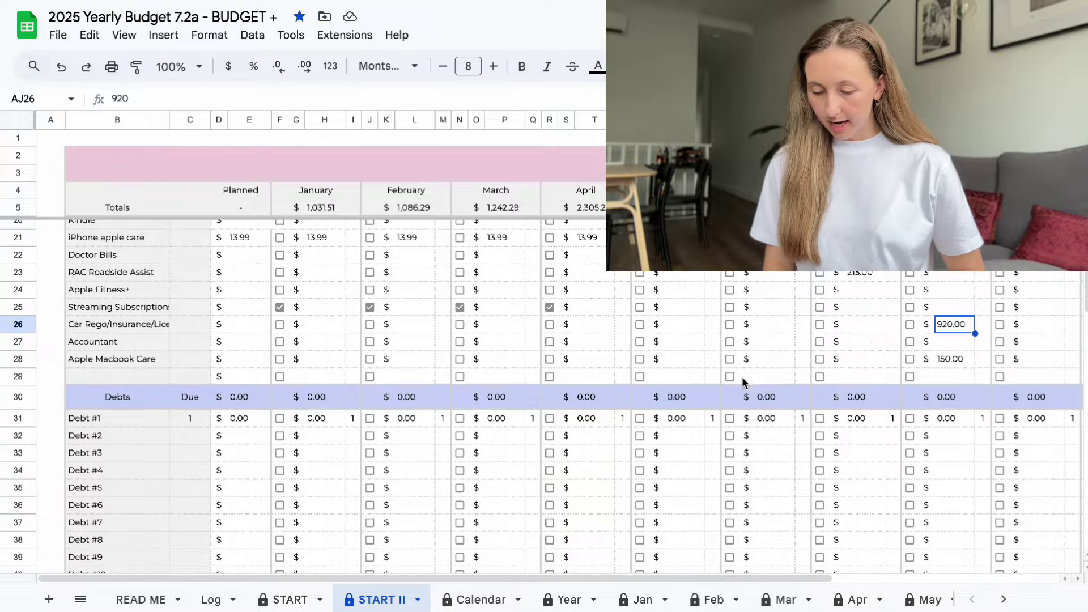
scroll(490, 413, "up", 5)
scroll(490, 412, "down", 20)
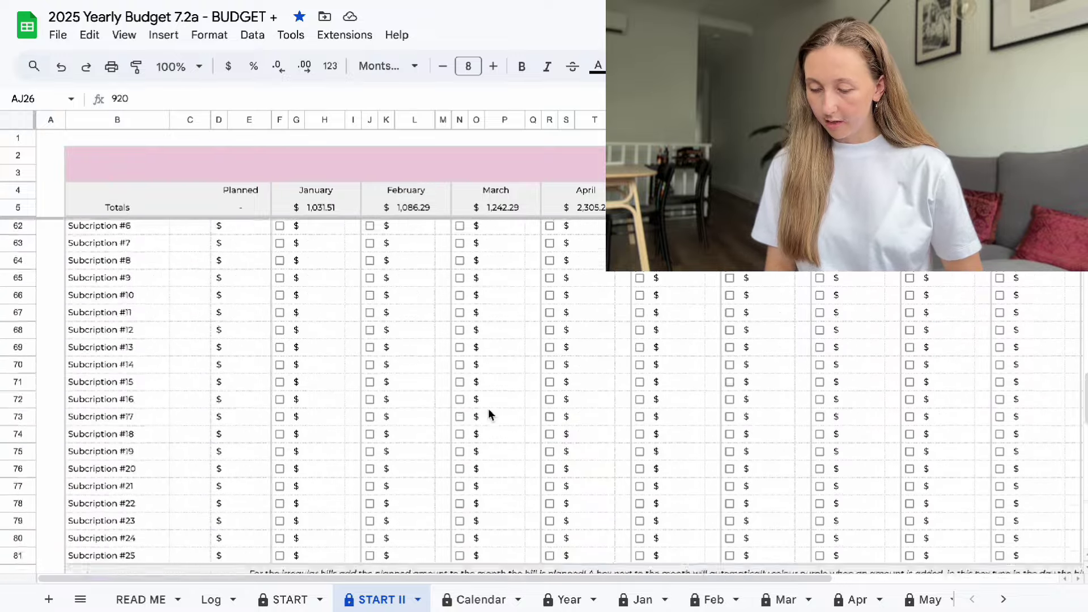
scroll(488, 408, "down", 10)
scroll(488, 408, "up", 20)
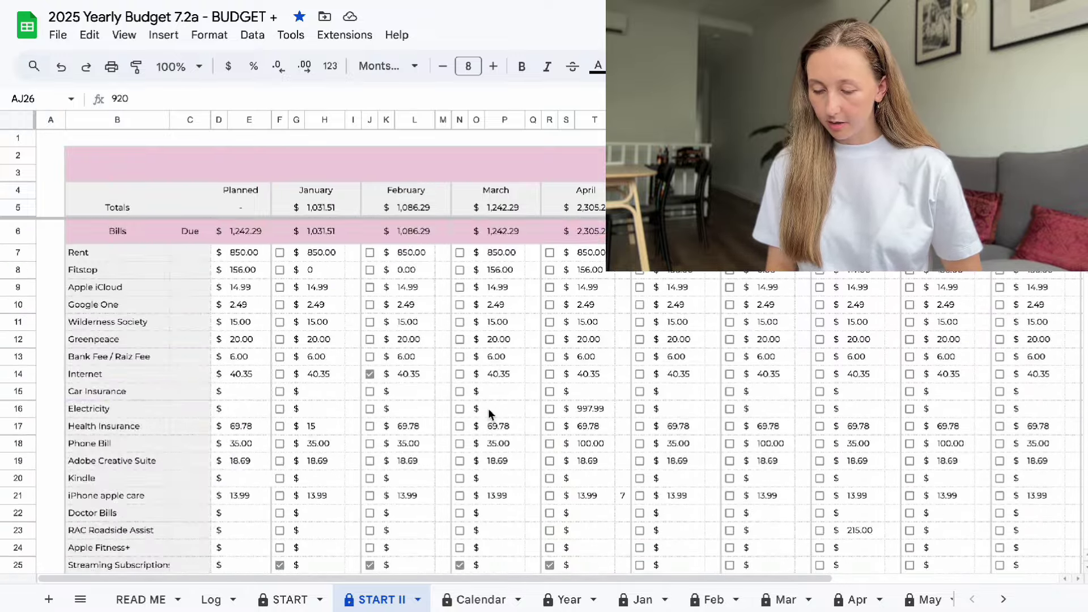
scroll(488, 408, "down", 8)
scroll(489, 412, "down", 20)
scroll(489, 412, "up", 14)
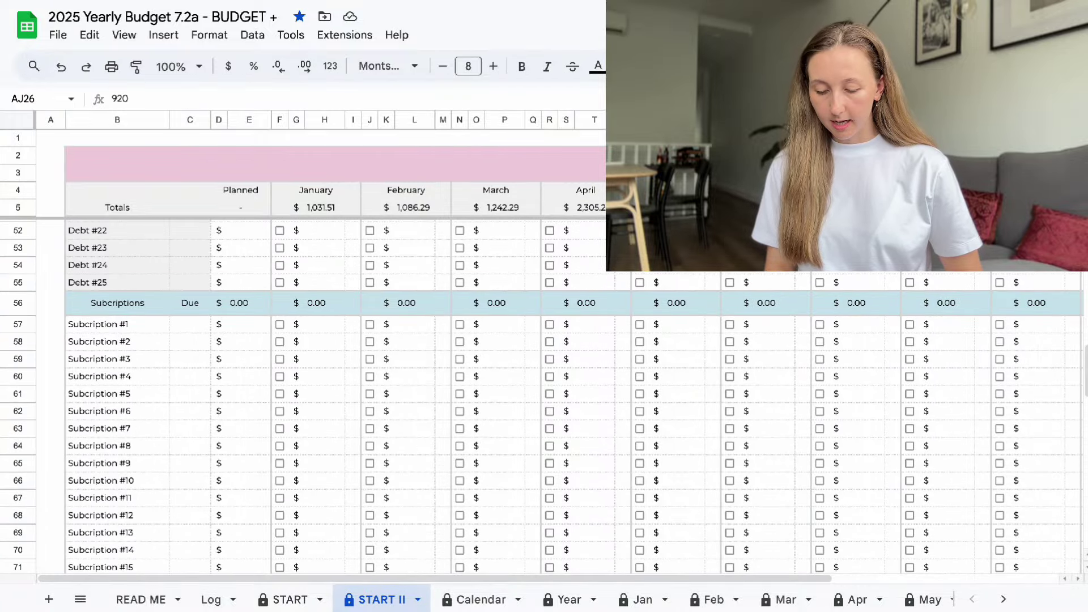
Open the Year sheet and clear all the old goals in B9:K22 of the annual dashboard.
left_click(564, 600)
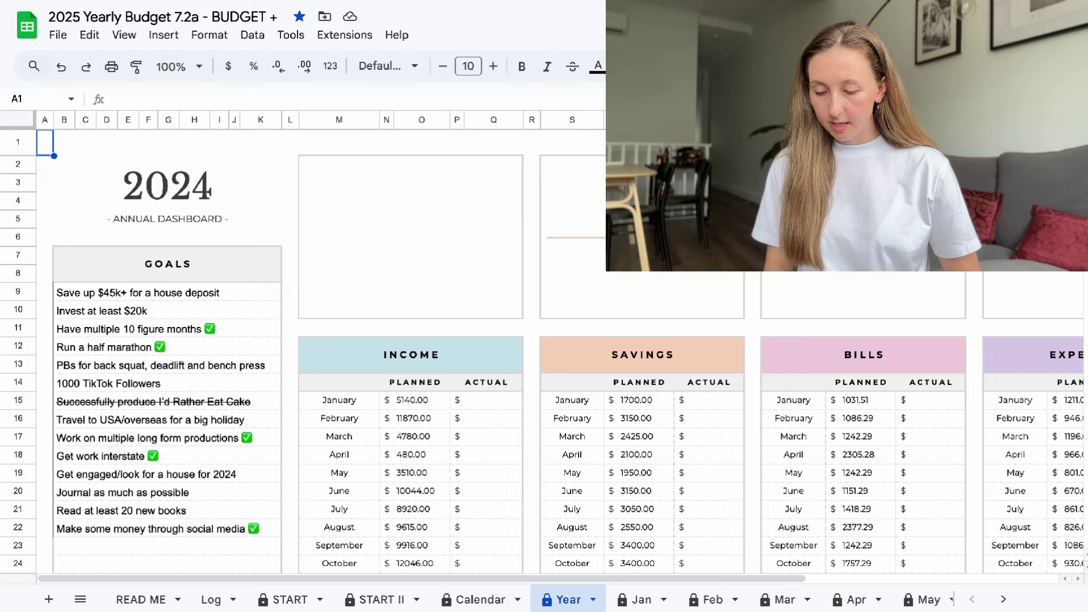
left_click(154, 293)
left_click(169, 515, "shift")
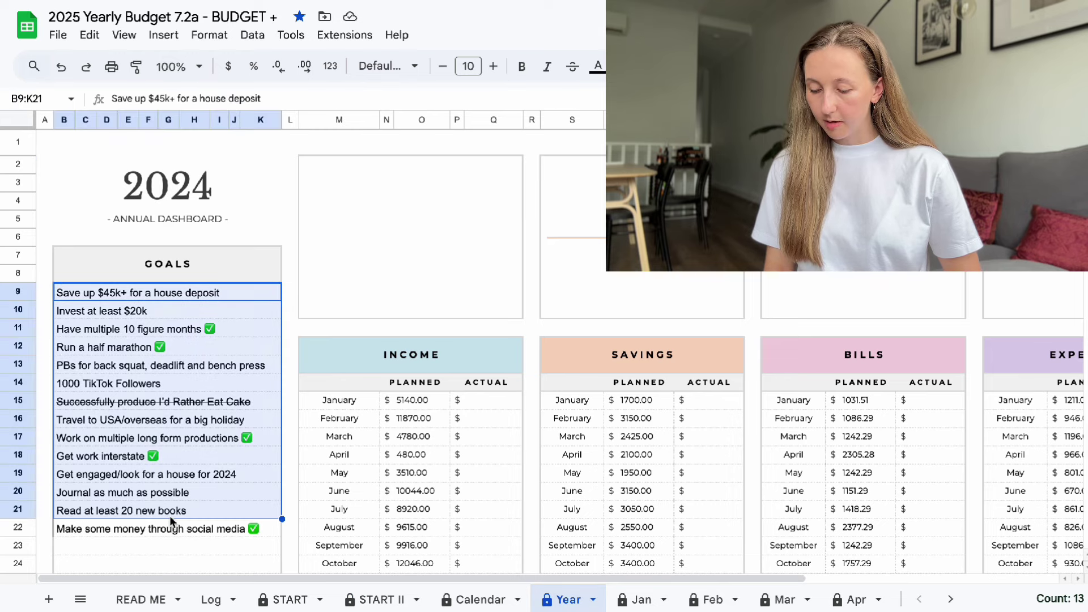
left_click(170, 528, "shift")
key("Delete")
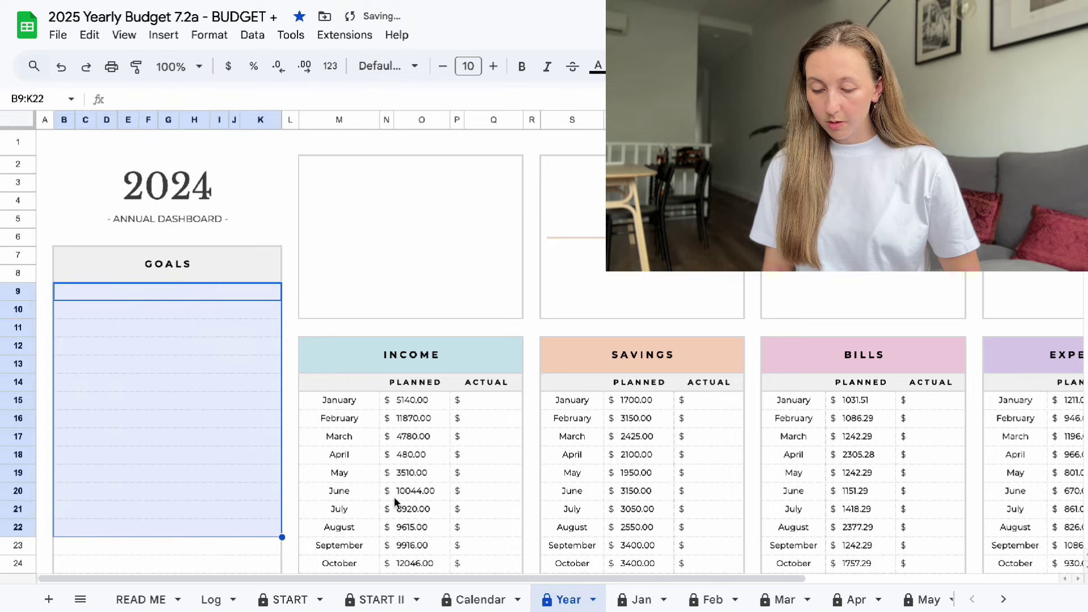
left_click(393, 497)
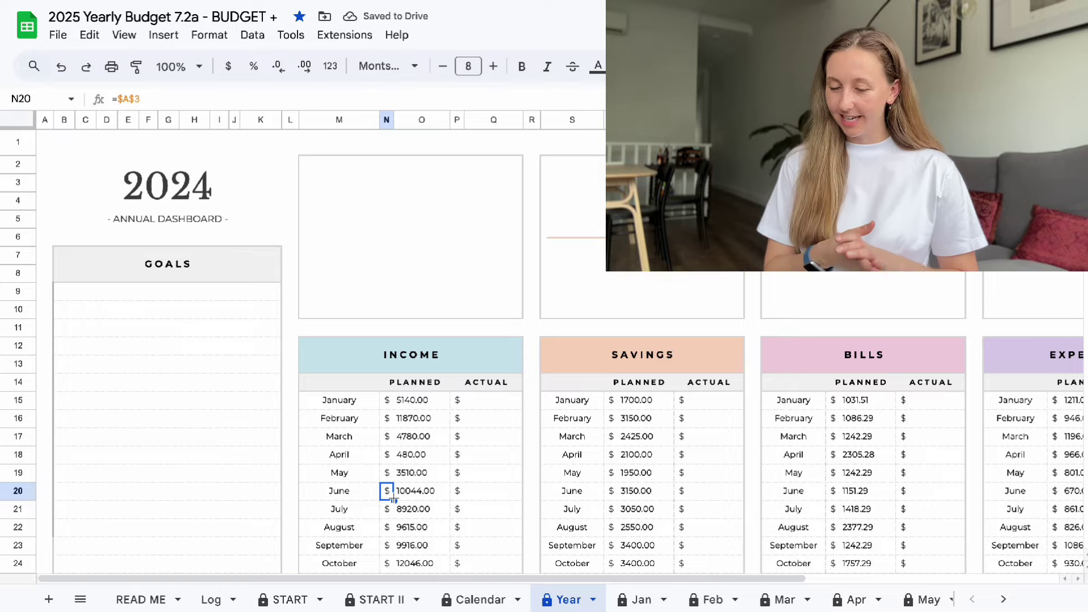
Look over the Year sheet's summaries, then clear the planned savings amounts N15:N24 on the Jan sheet.
scroll(393, 498, "down", 5)
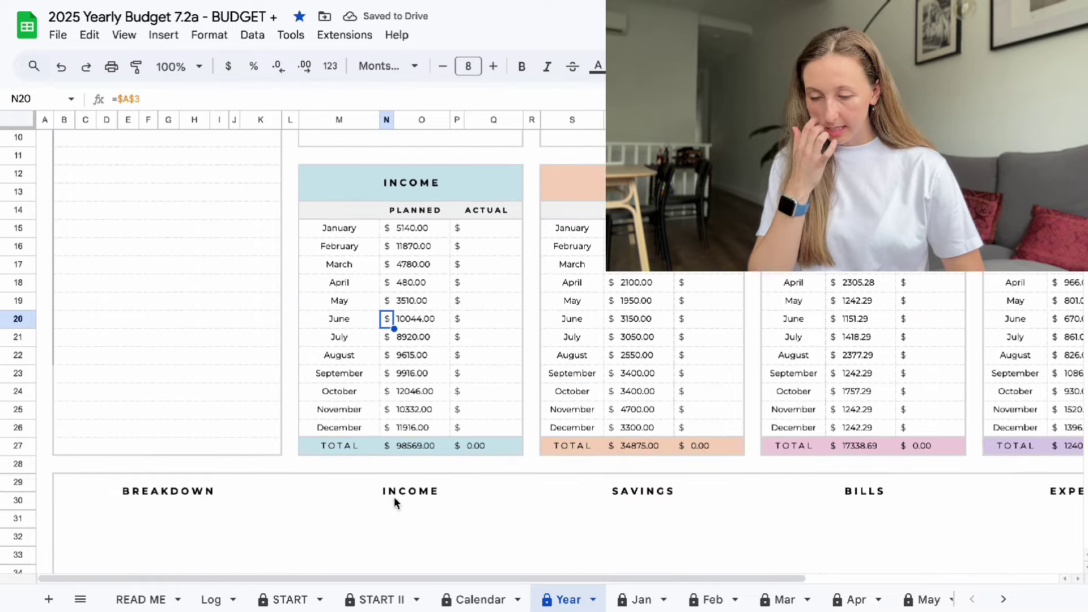
scroll(395, 503, "down", 8)
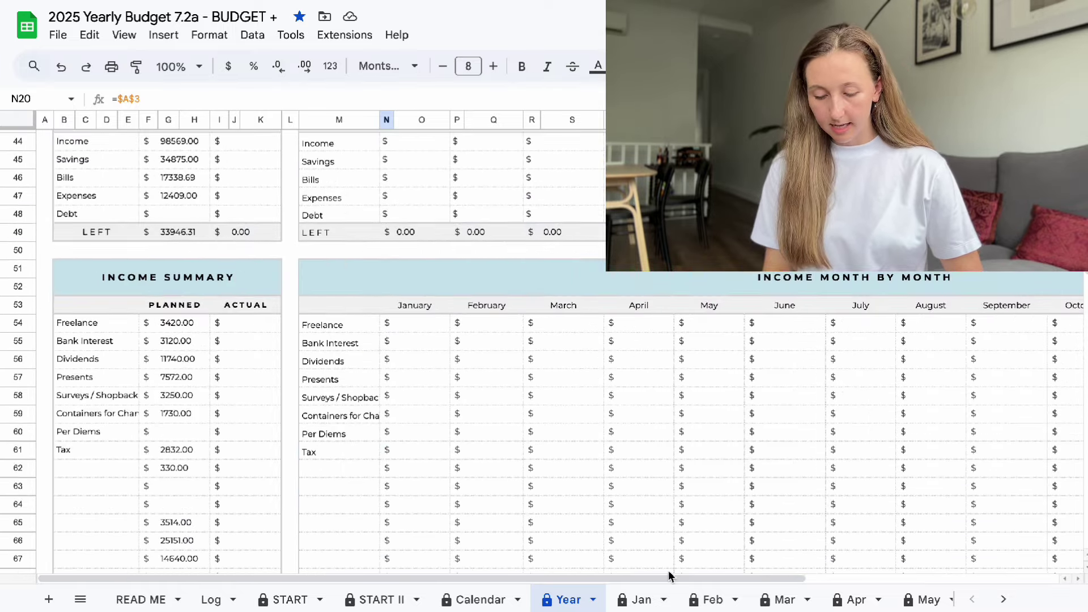
left_click(642, 599)
scroll(397, 374, "down", 3)
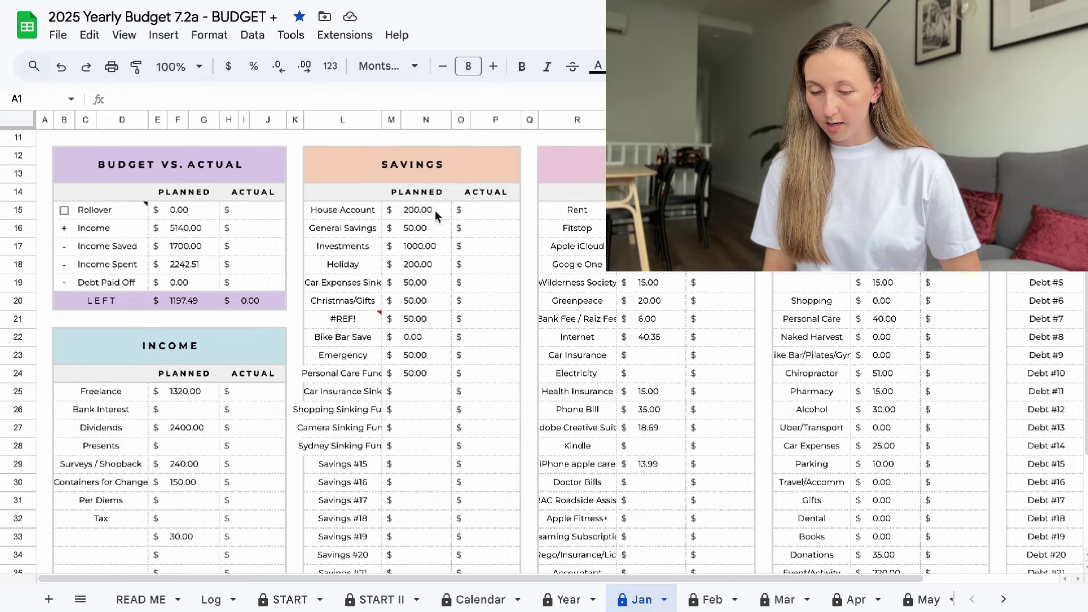
left_click(434, 209)
left_click(418, 373, "shift")
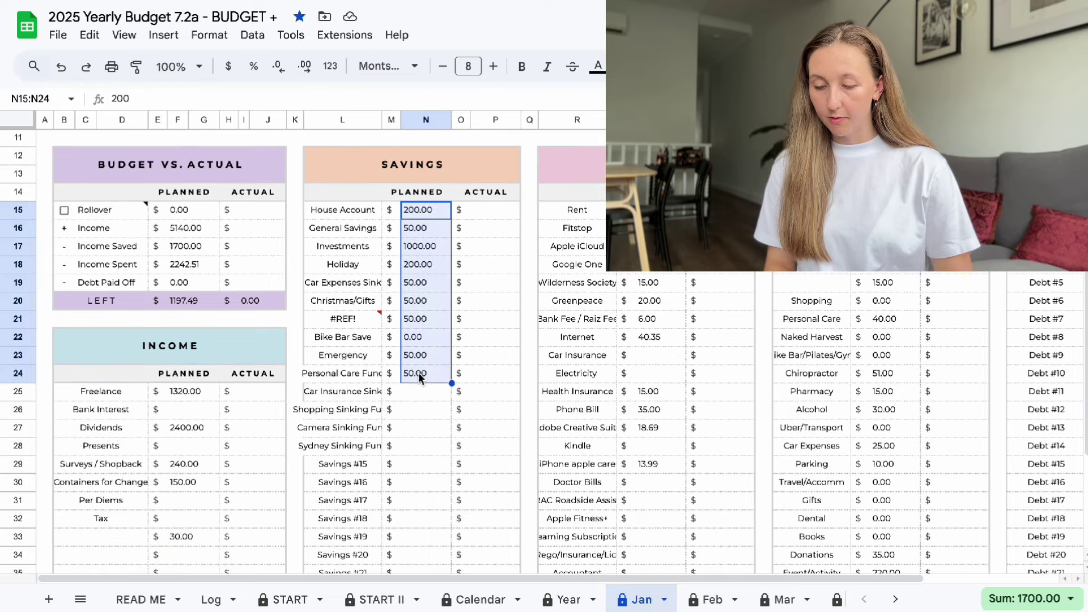
key("Delete")
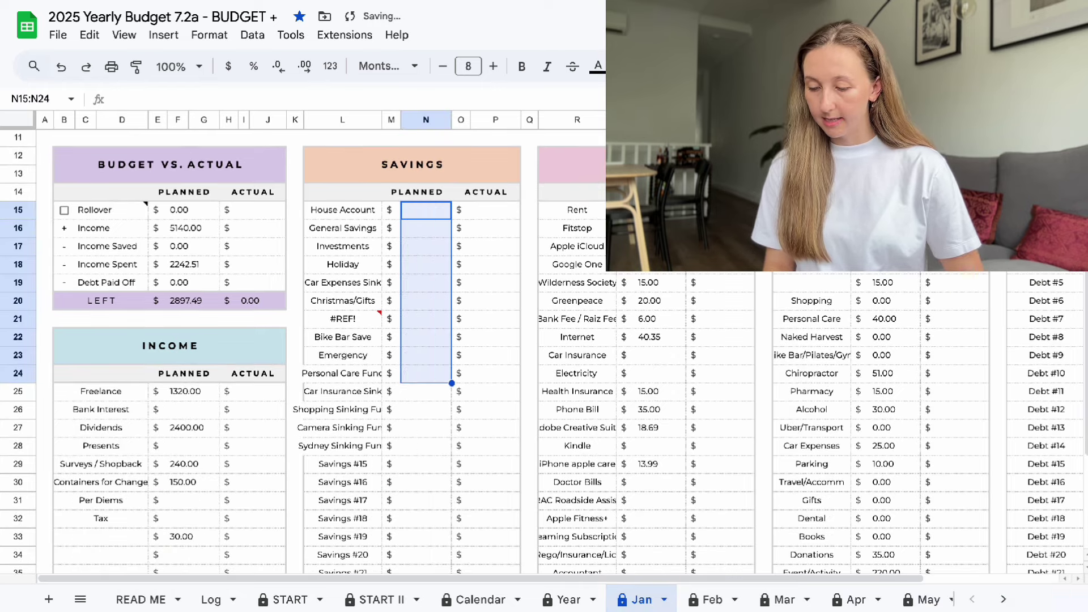
Clear the planned income amounts F25:G37 on the Jan sheet.
left_click(188, 386)
scroll(188, 384, "down", 3)
left_click(186, 440, "shift")
key("Delete")
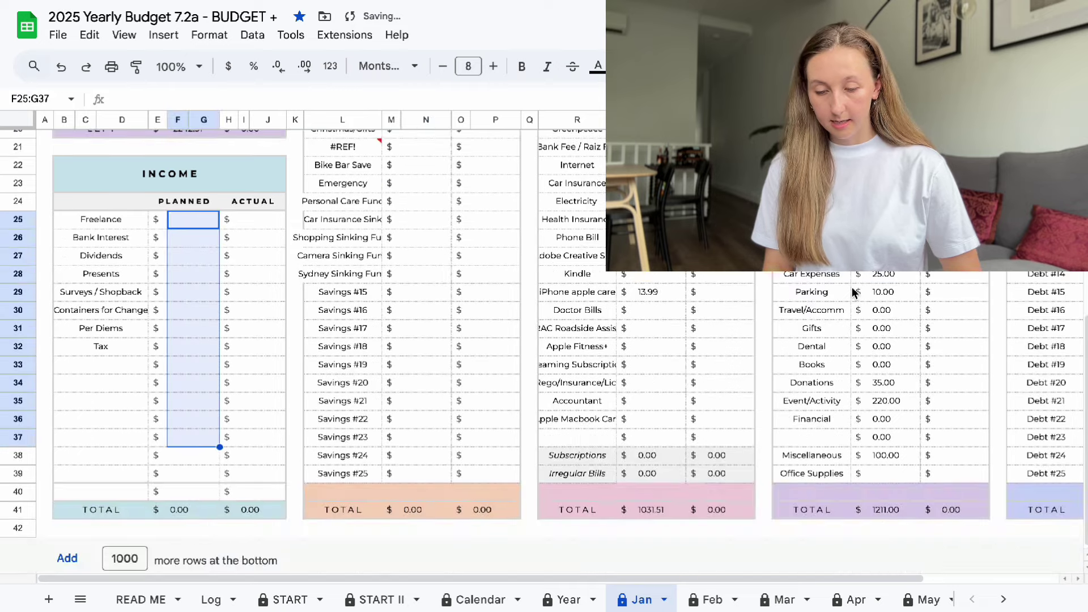
Clear the planned expense amounts Z15:Z38, from Fuel to Miscellaneous, on the Jan sheet.
scroll(852, 287, "up", 3)
left_click(884, 192)
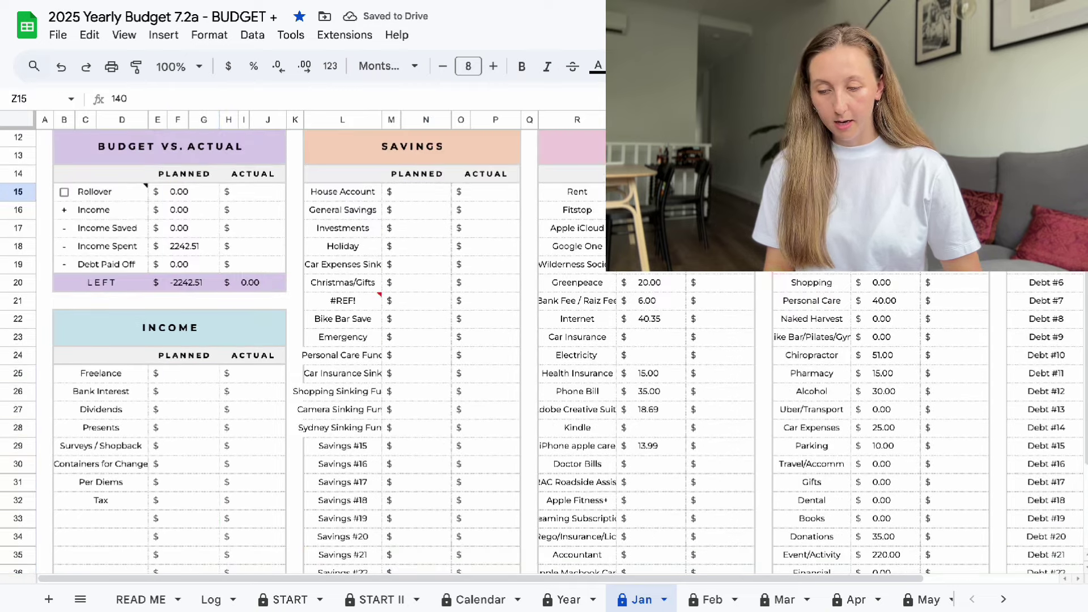
scroll(917, 389, "down", 3)
left_click(899, 447, "shift")
key("Delete")
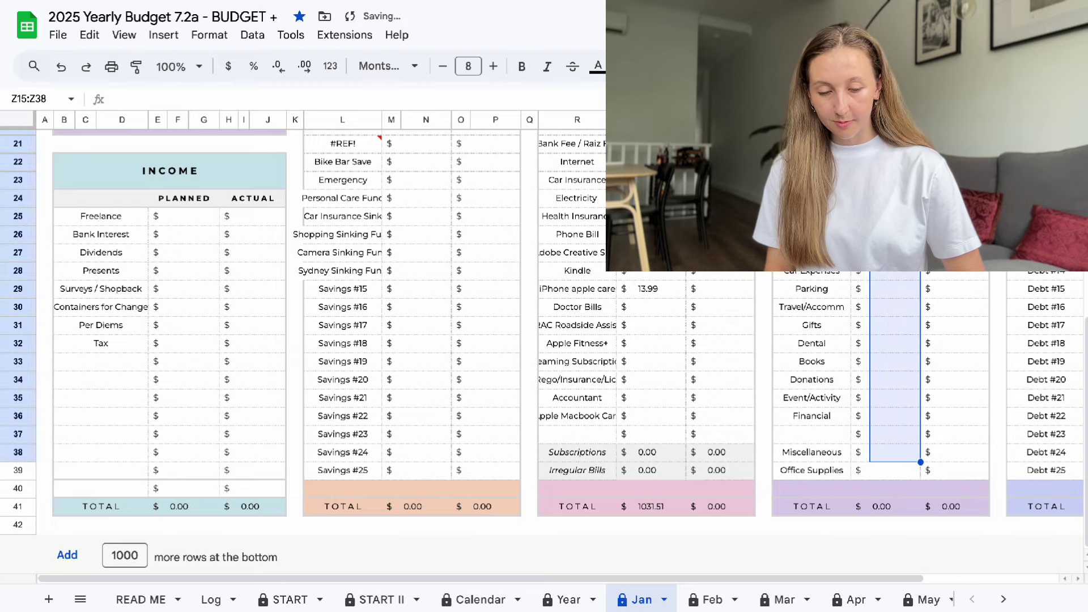
scroll(899, 442, "up", 5)
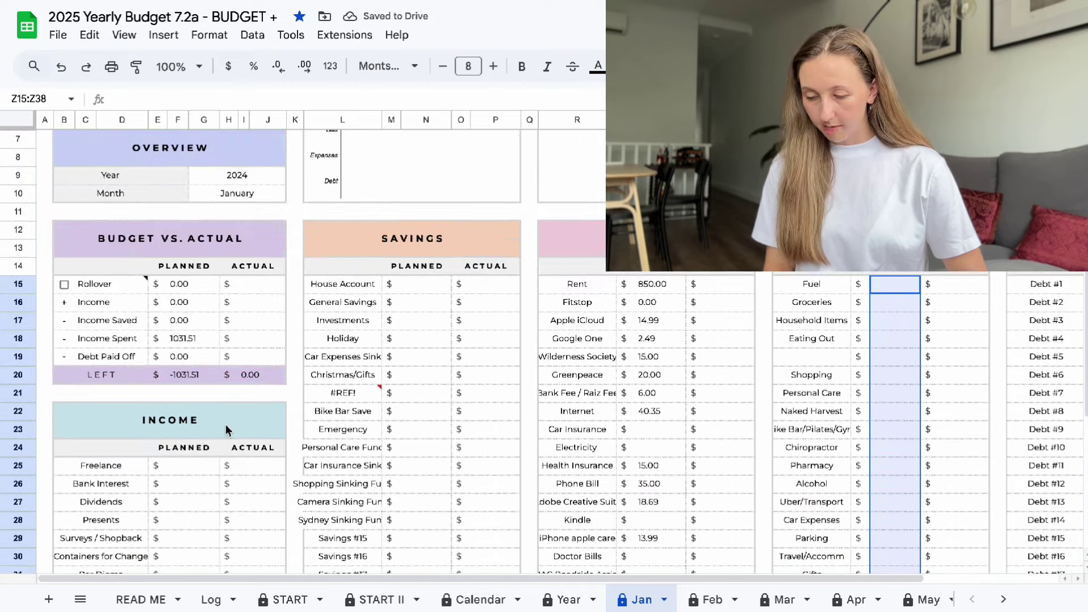
scroll(227, 432, "down", 3)
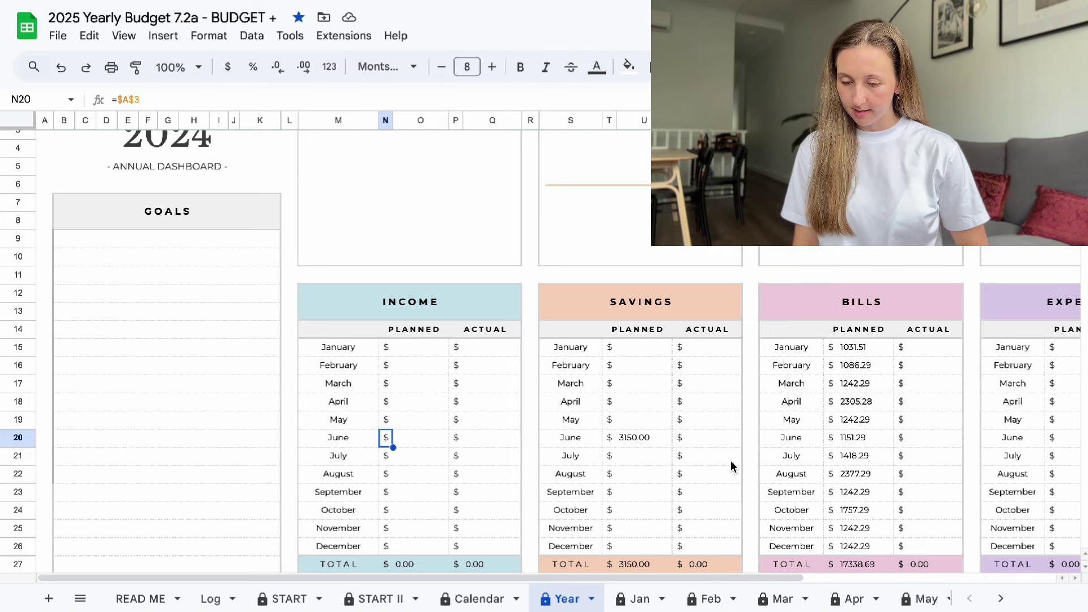
Look over the Year sheet's planned summaries down to the savings section, then select the first Goals row.
scroll(731, 466, "up", 2)
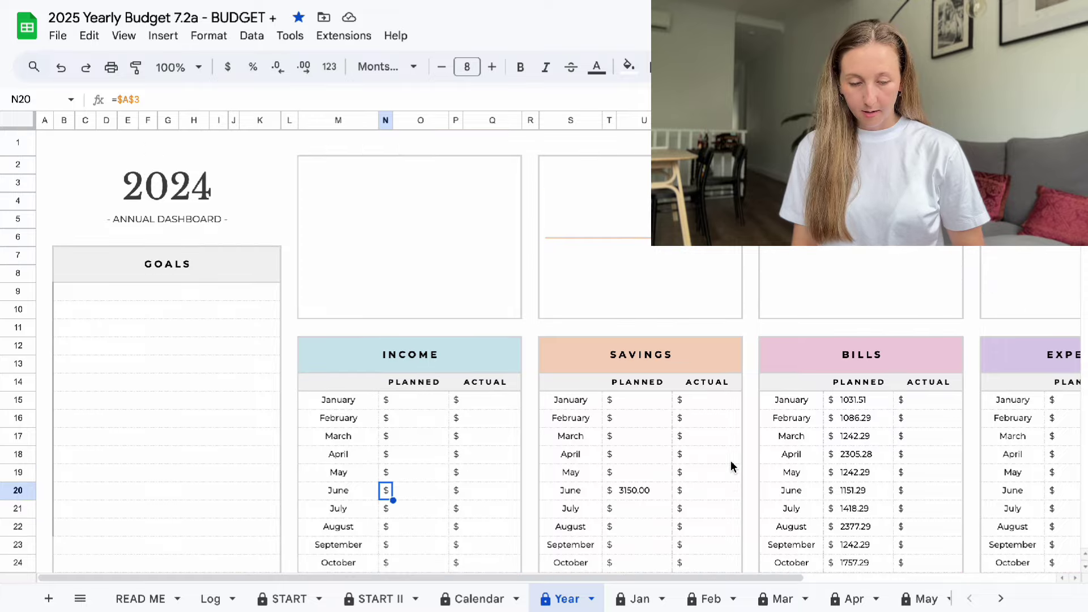
scroll(731, 466, "down", 15)
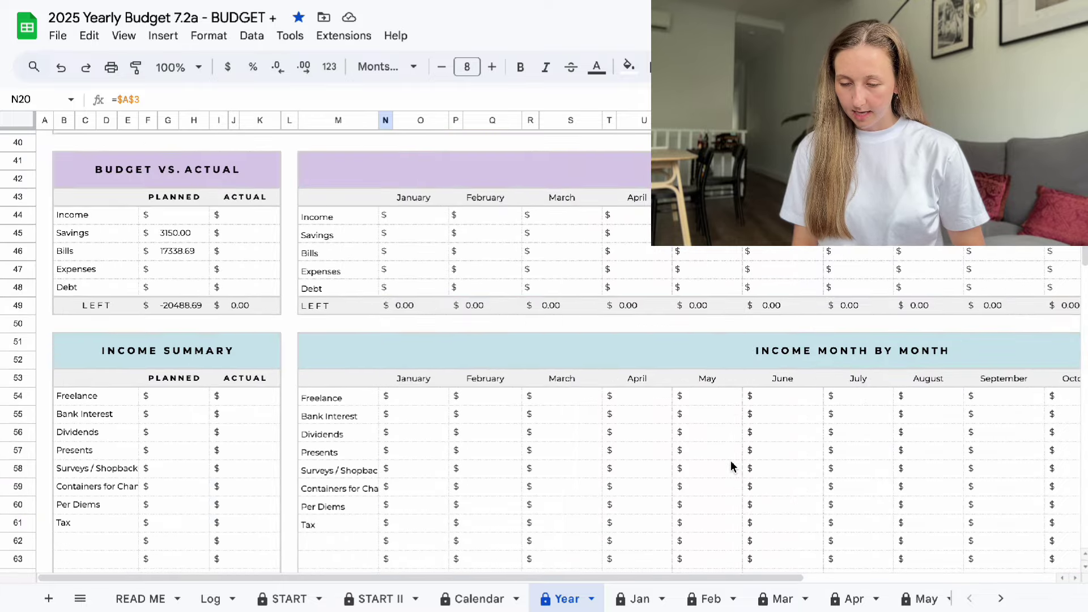
scroll(731, 465, "down", 10)
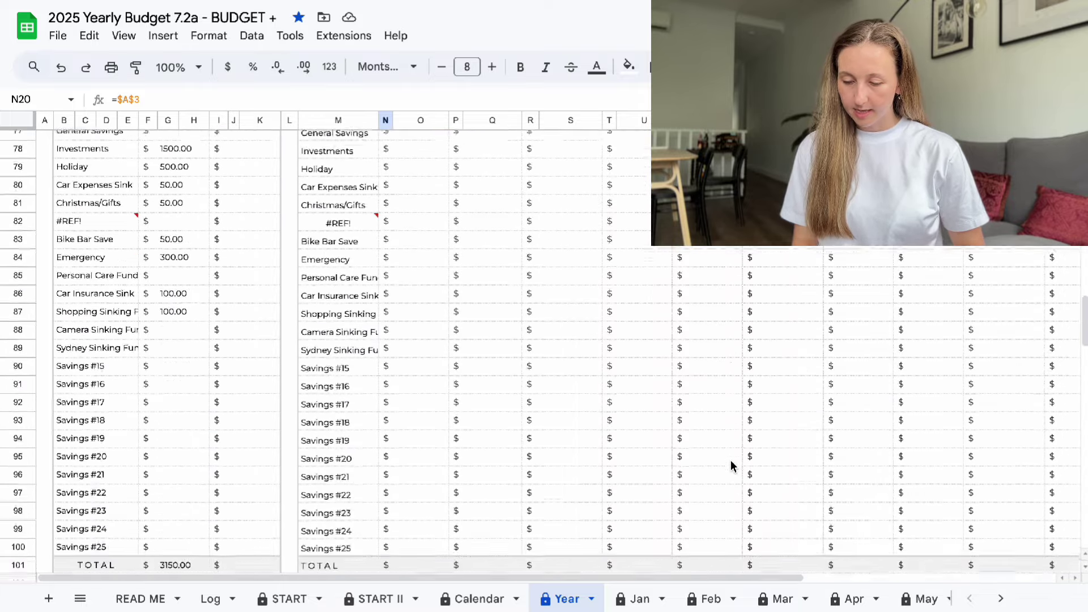
scroll(730, 460, "up", 20)
left_click(149, 286)
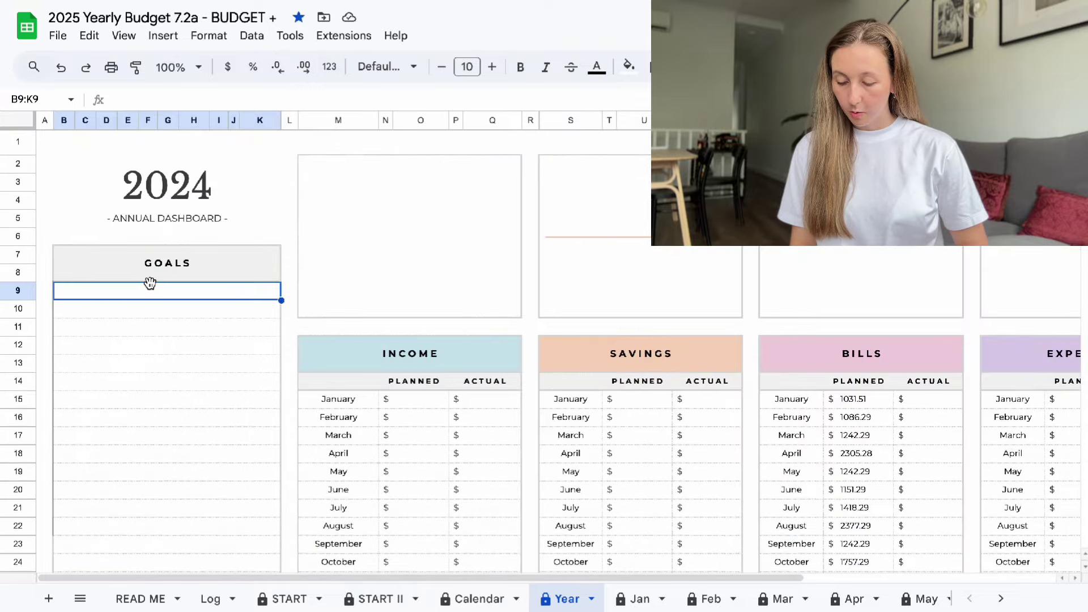
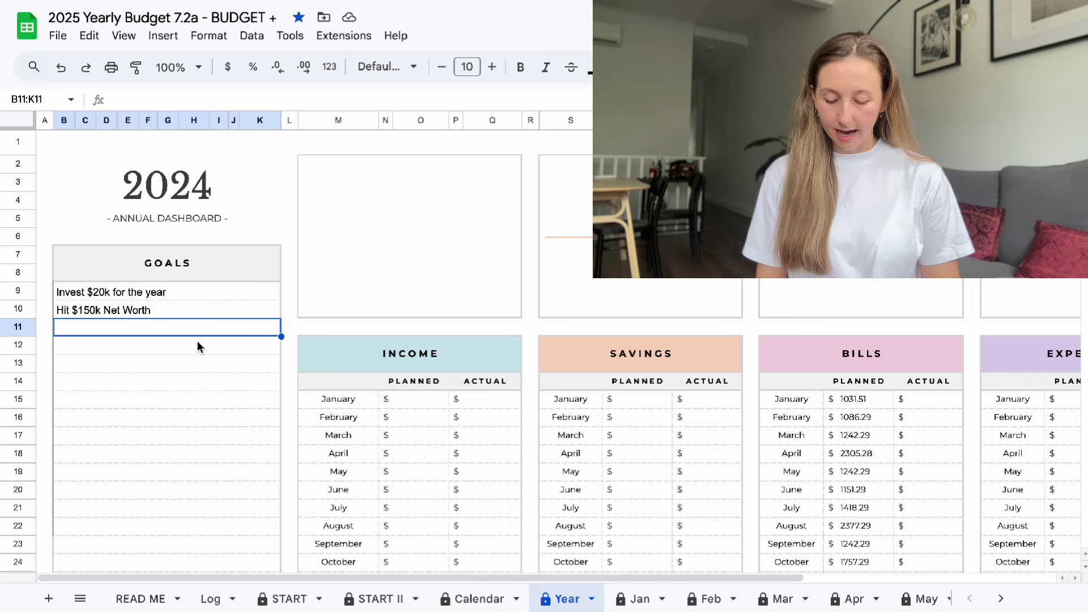
Enter the goal "Have mulitple 5 figure months" in row 11 of the Year sheet's Goals list.
type("Have mul")
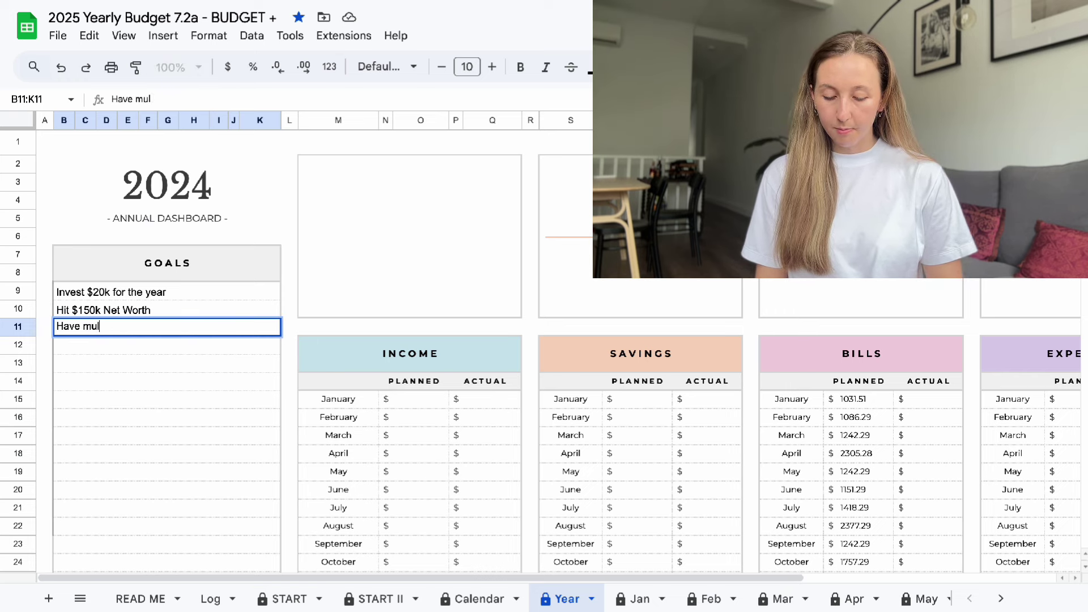
type("itple ")
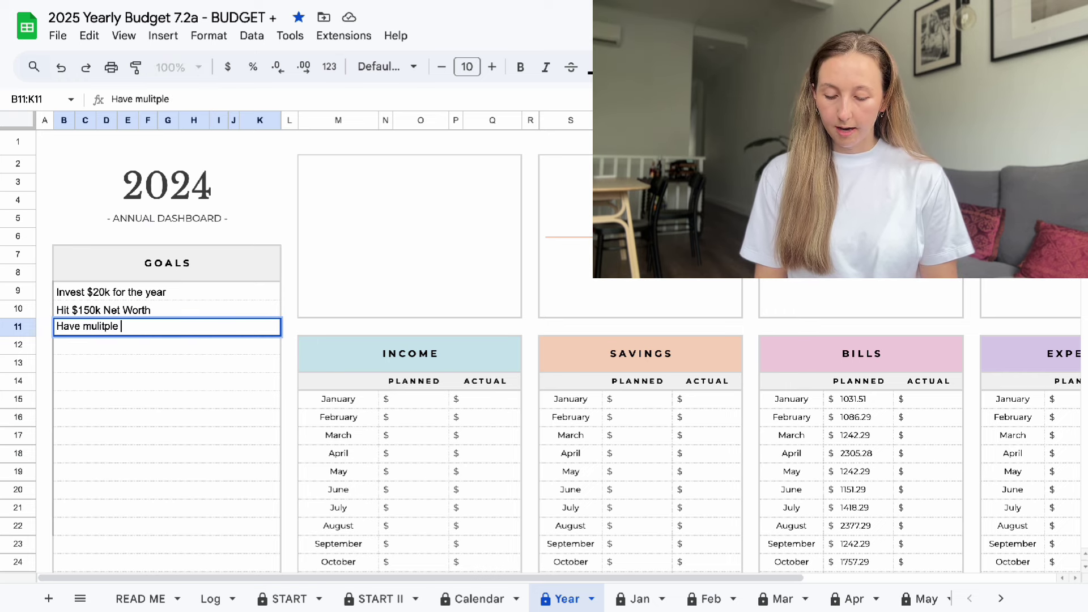
type("5 ")
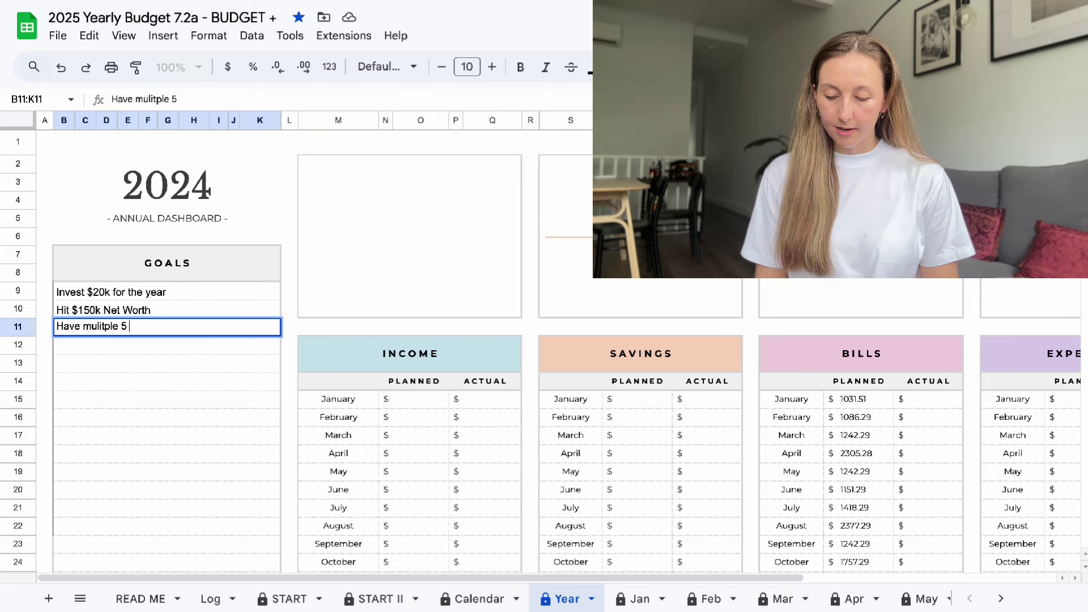
type("figure months")
key("Return")
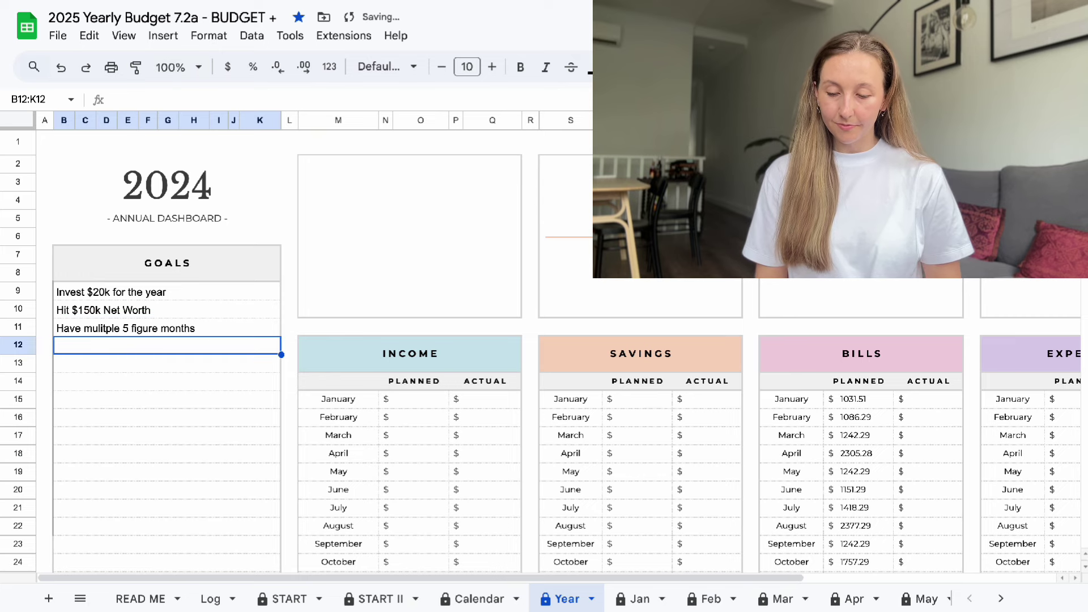
Add the goal "Earn money from social media" in row 12 of the Goals list.
type("Earn mo")
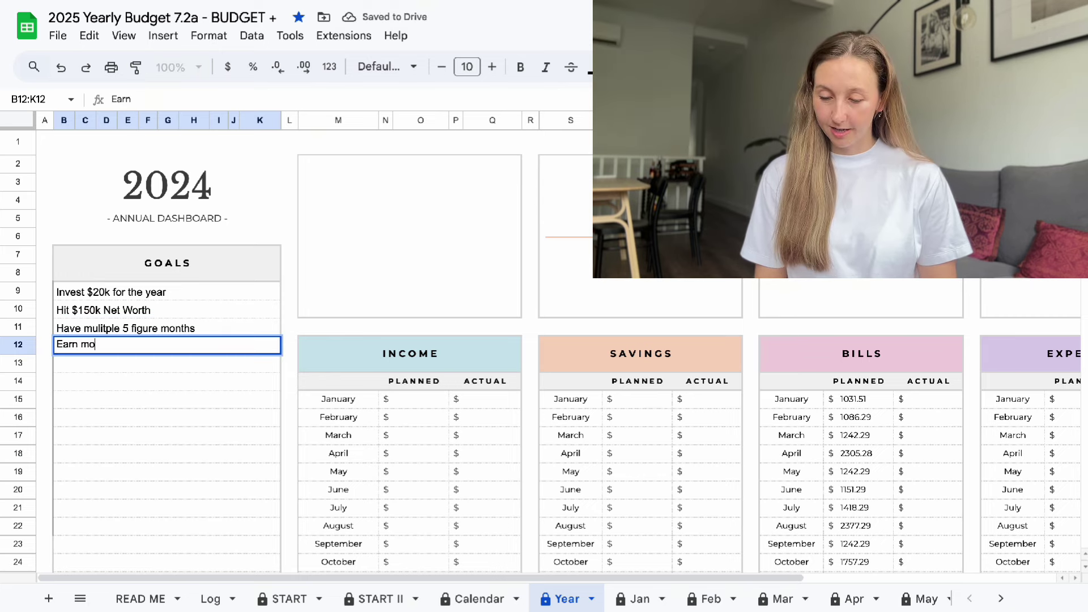
type("ney from social ")
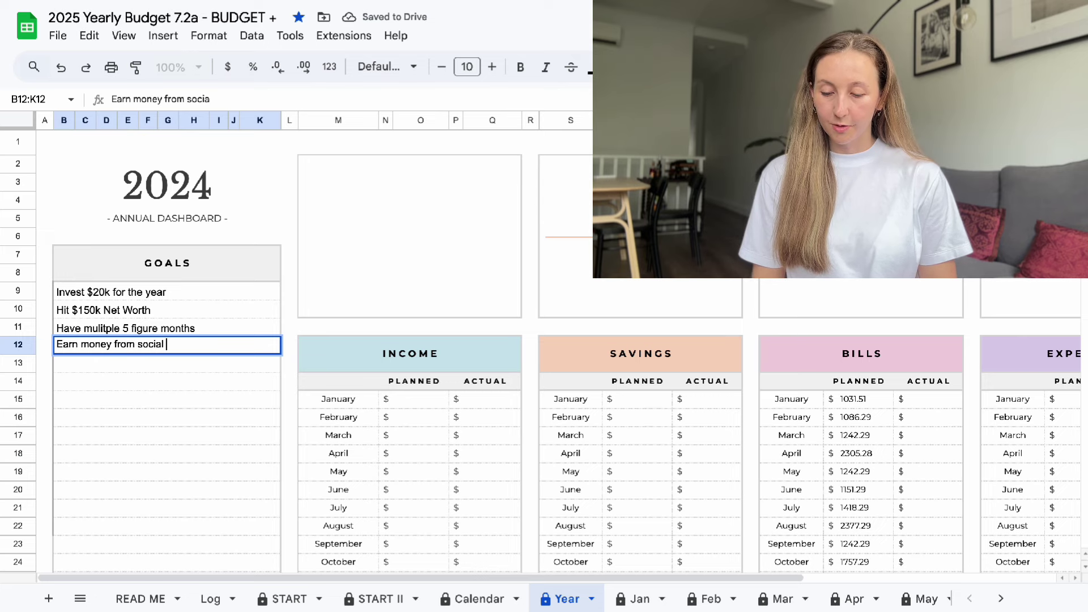
type("media")
key("Return")
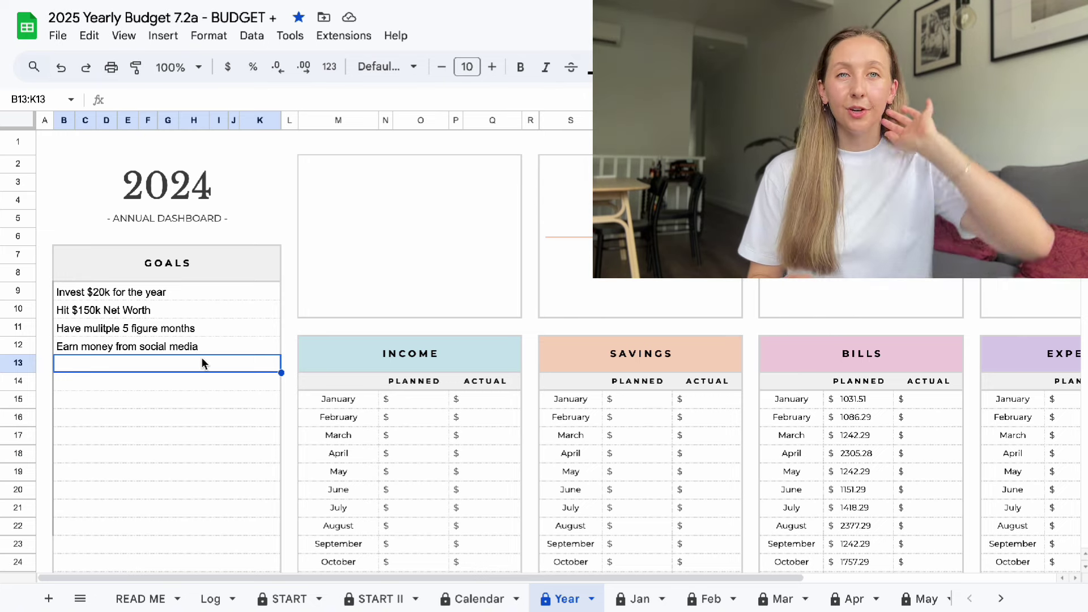
Add the goal "Look into purchasing a home" in row 13 of the Goals list.
type("Look i")
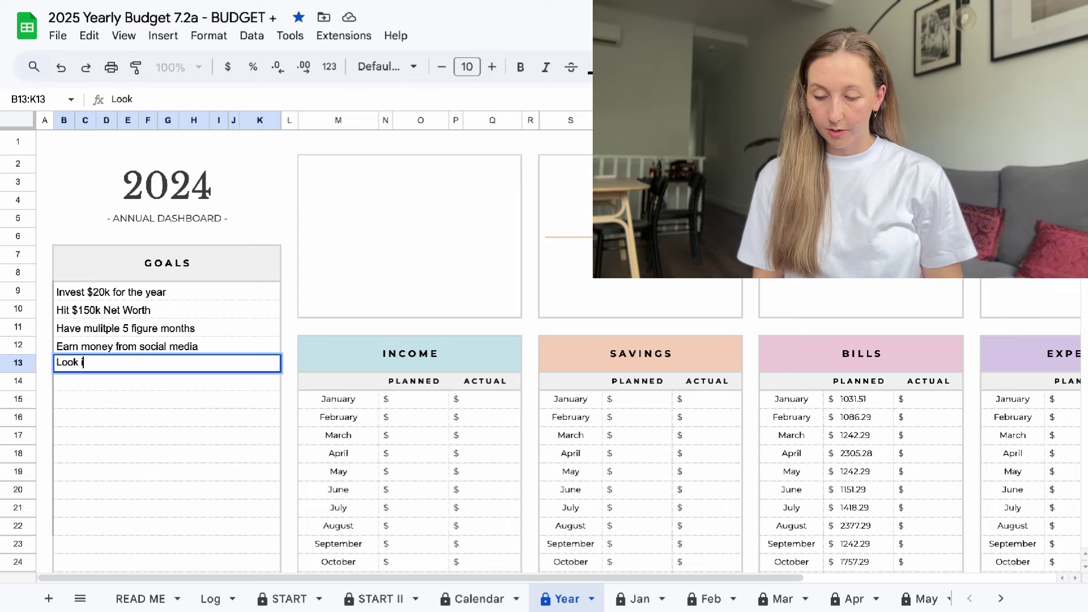
type("nto pur")
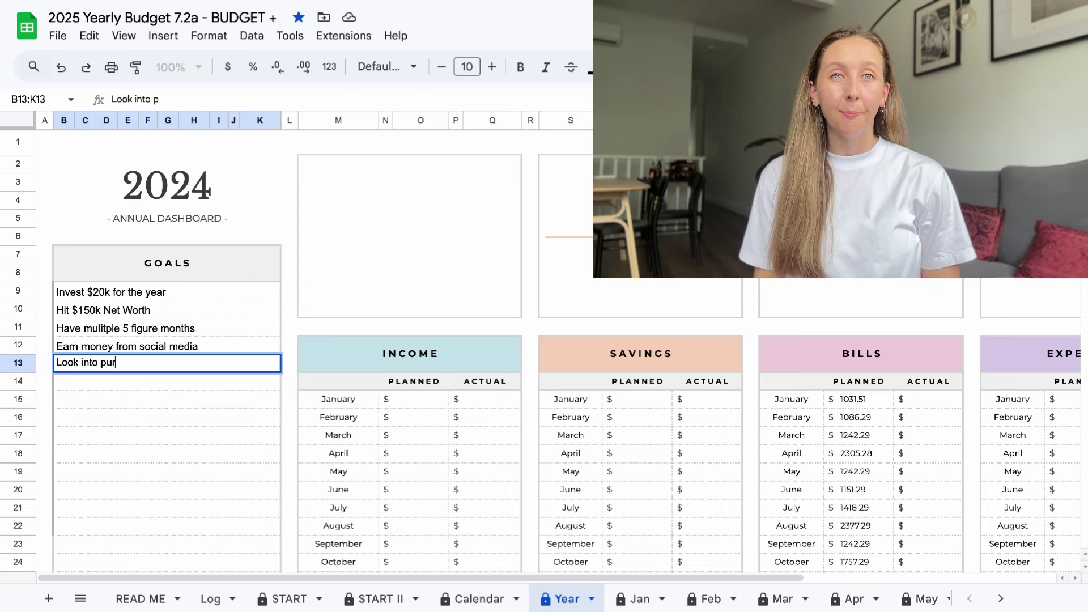
type("chasing a home")
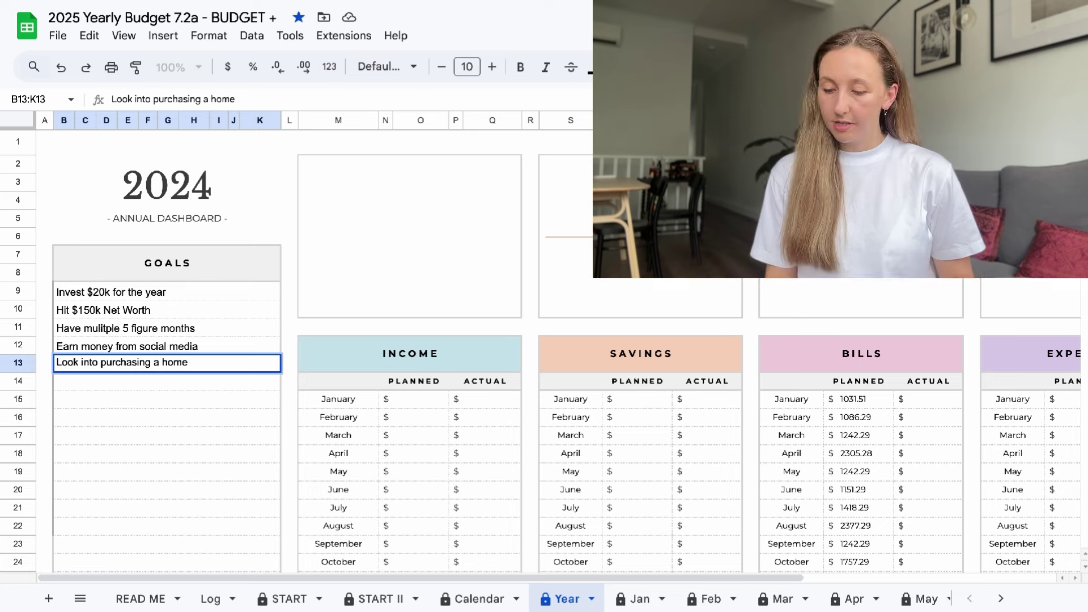
key("Return")
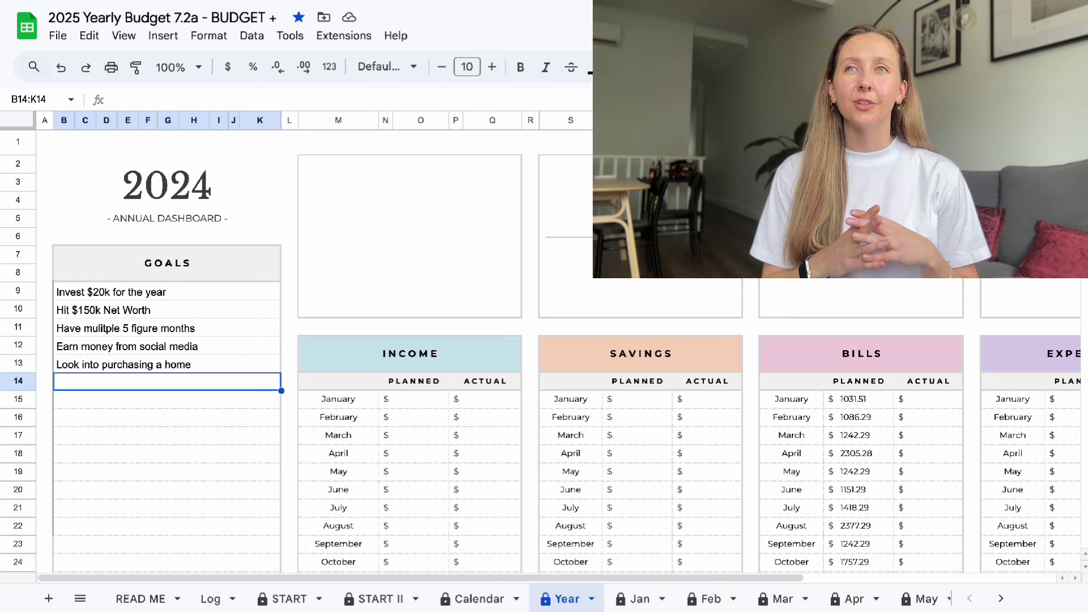
Add the goal "Save $50k for my house account" in row 14 of the Goals list.
type("Sav")
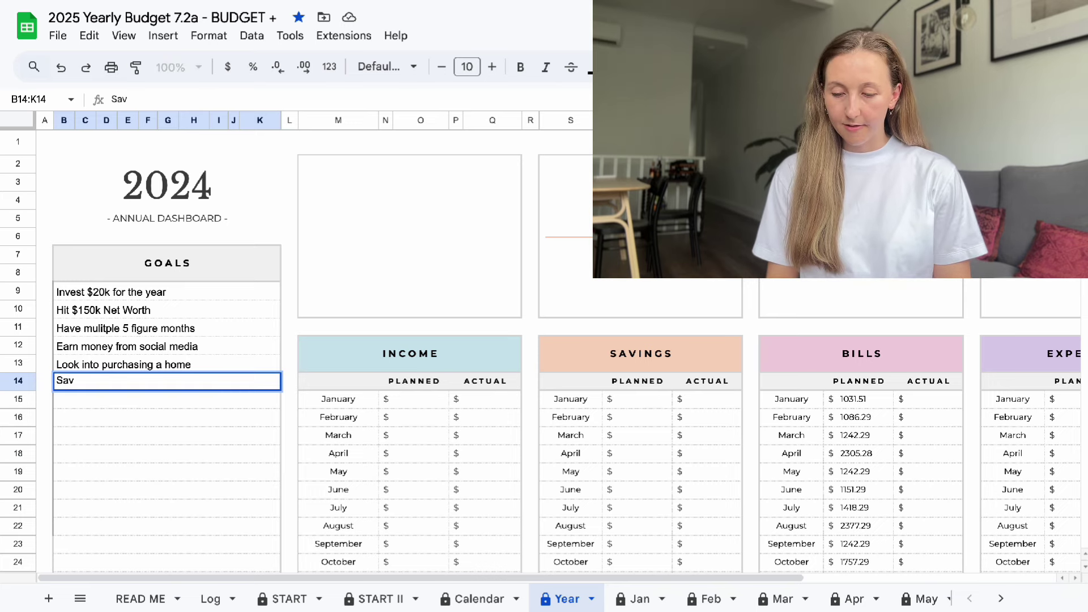
type("e")
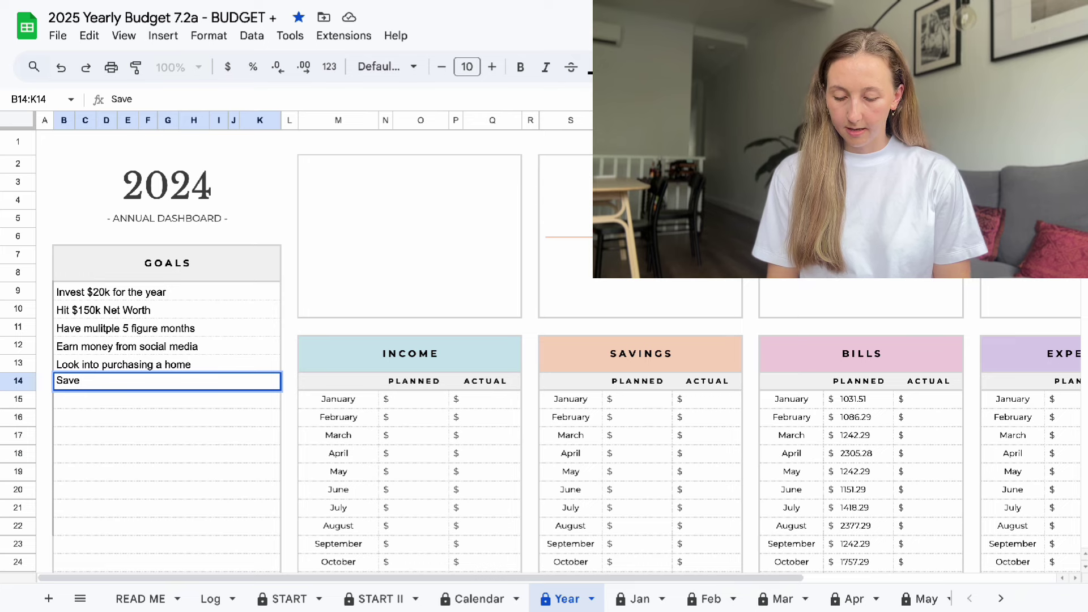
type(" $50k ")
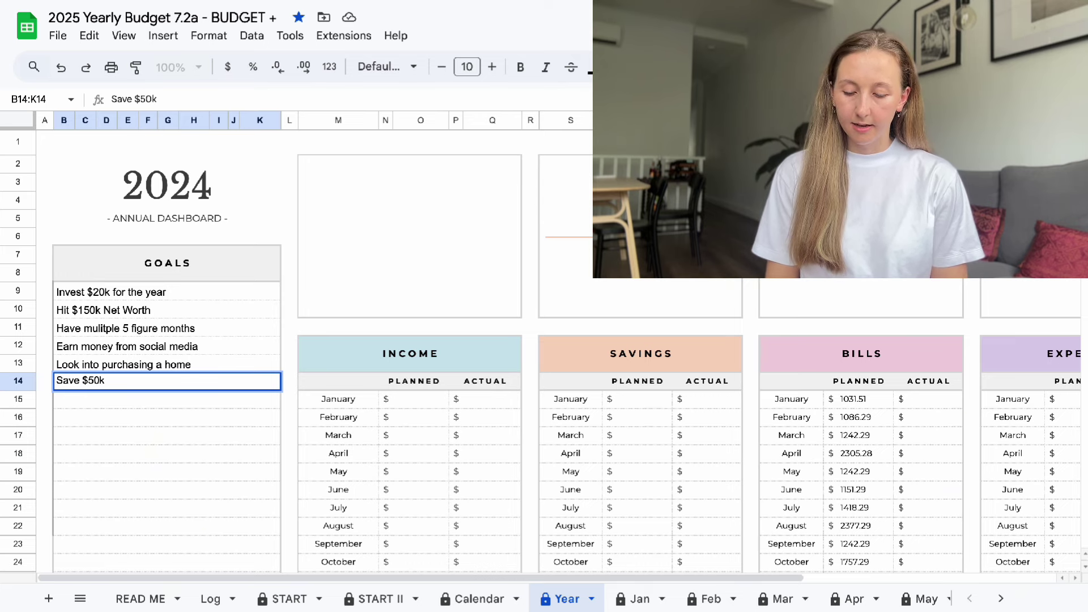
type("for my h")
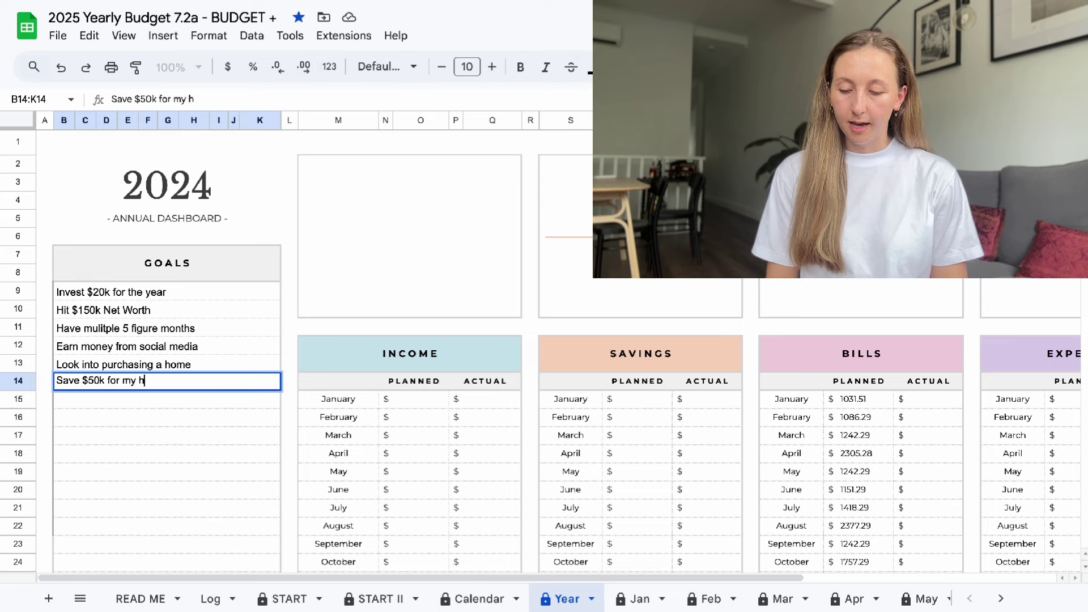
type("ouse account")
key("Return")
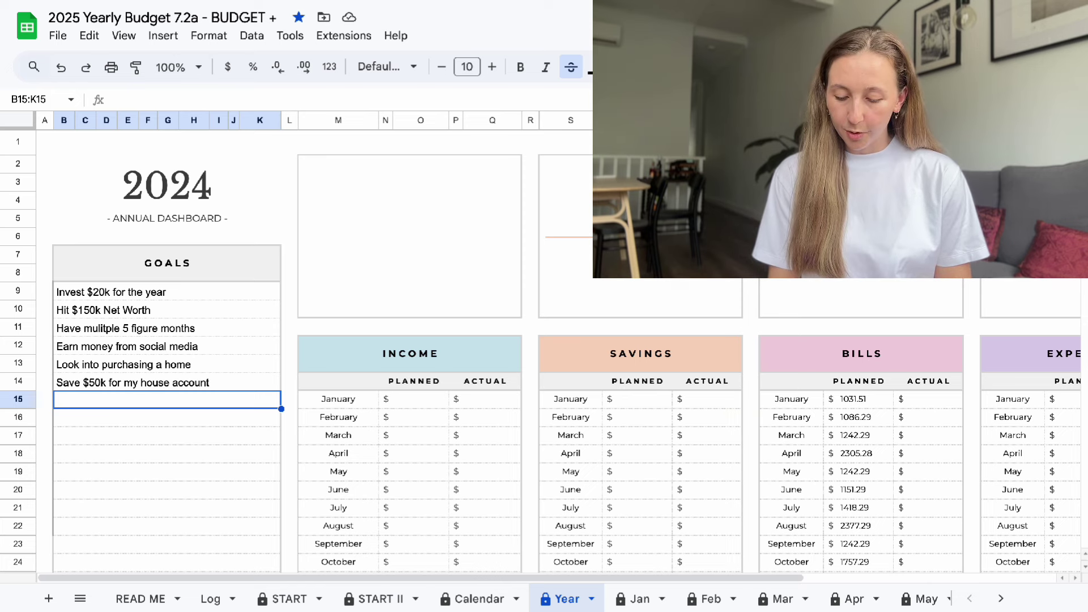
Add the goal "Have a $120k+ year" in row 15 of the Goals list.
type("Have a ")
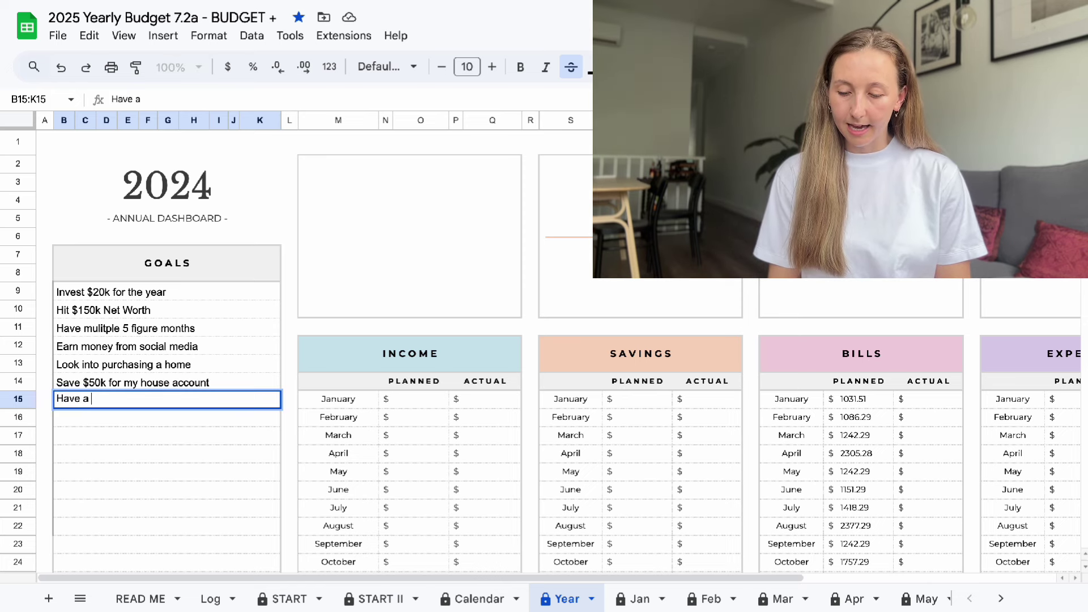
type("$1")
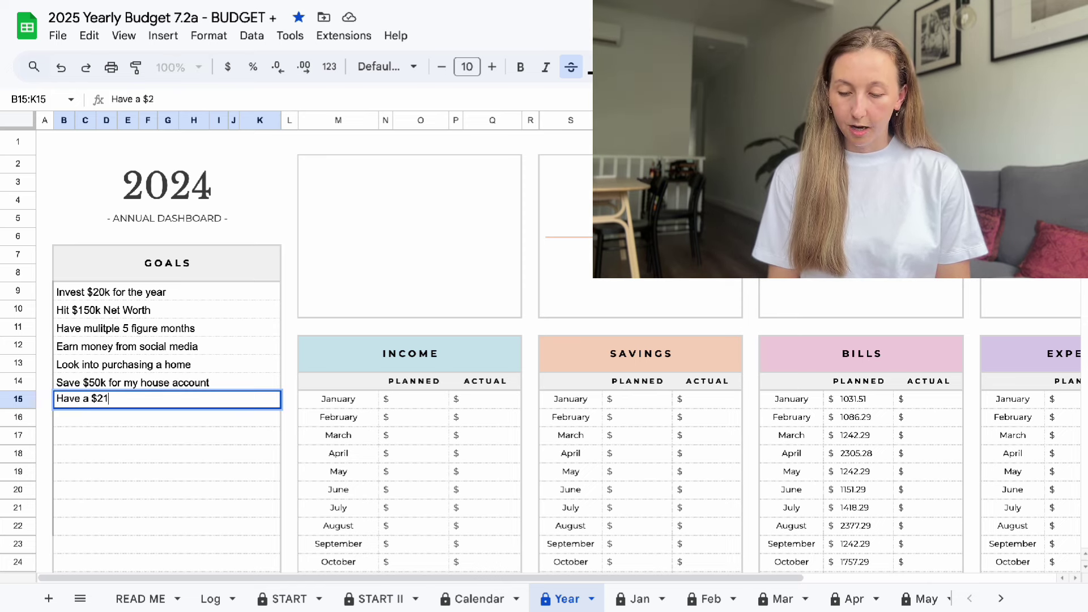
key("BackSpace")
type("120")
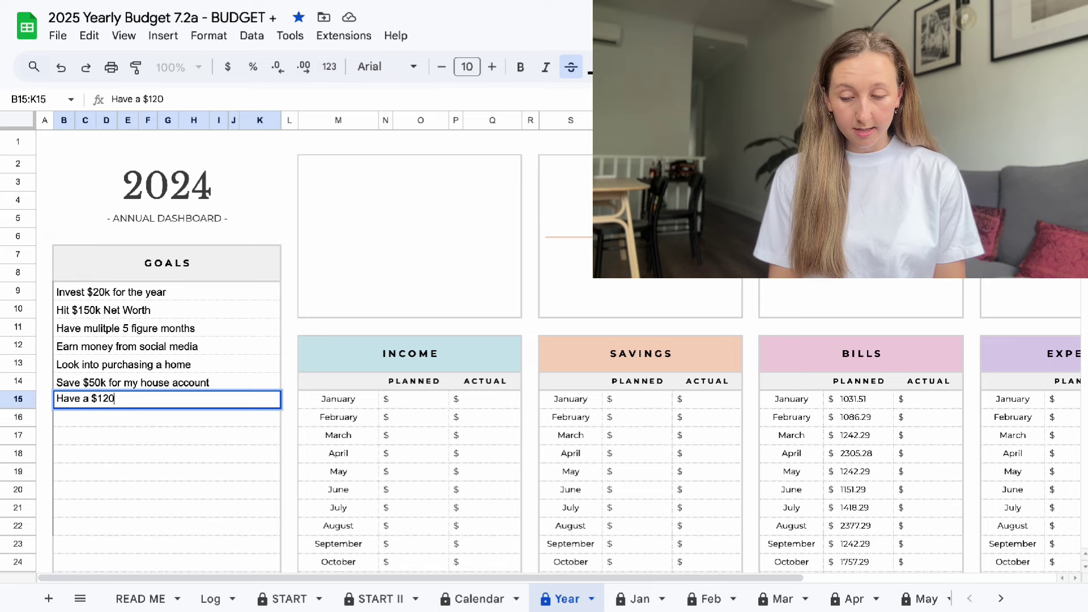
type("k+ year")
left_click(147, 436)
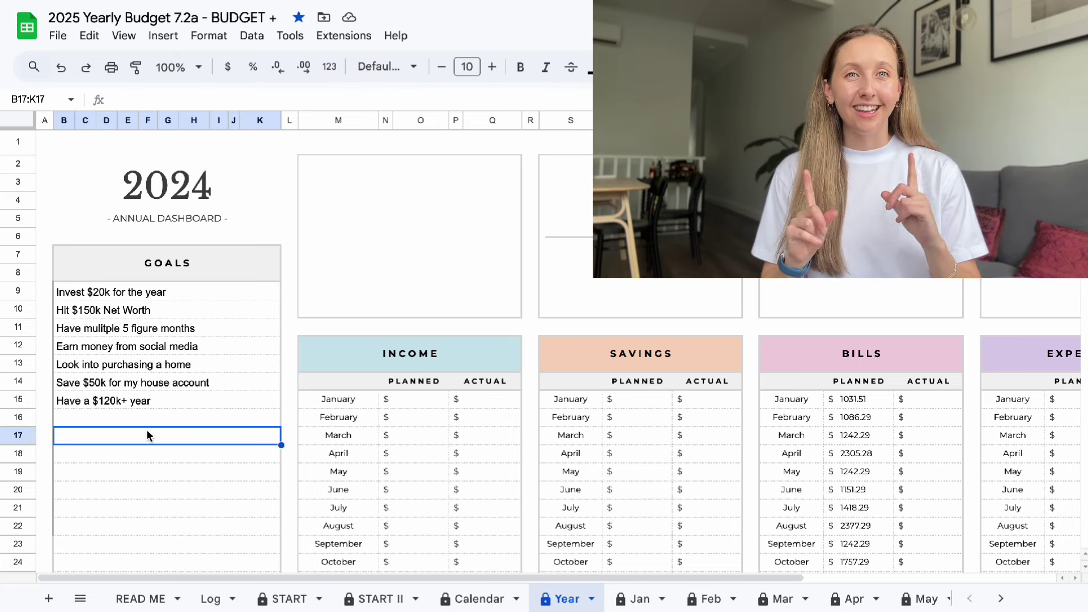
Add the goal "Make $2500 from Bank Interest" in row 16 of the Goals list.
left_click(147, 418)
type("Made")
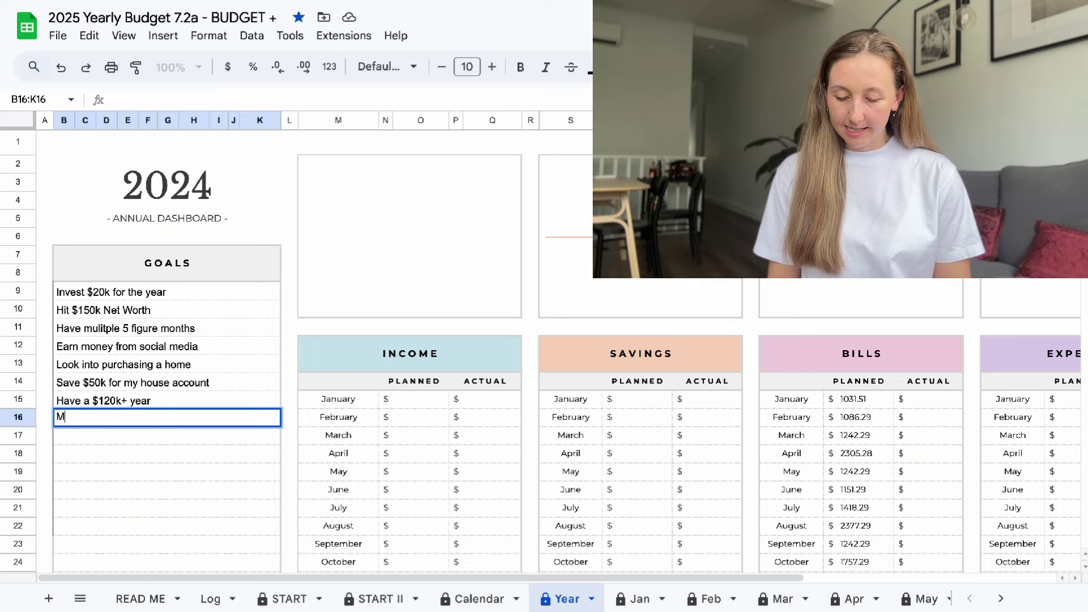
key("BackSpace")
key("BackSpace")
key("BackSpace")
type("ke ")
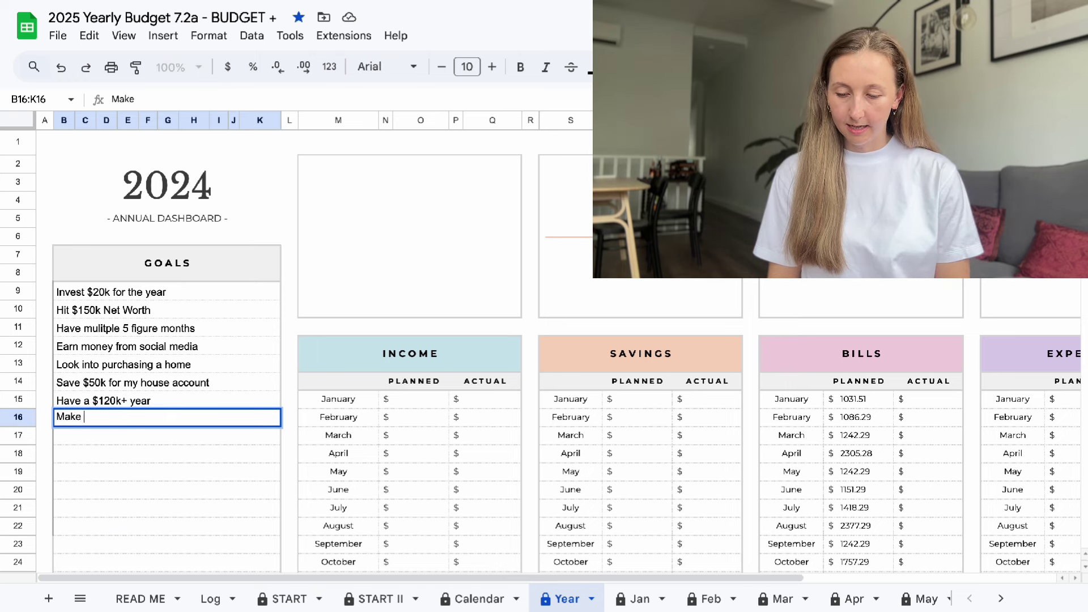
type("$2500")
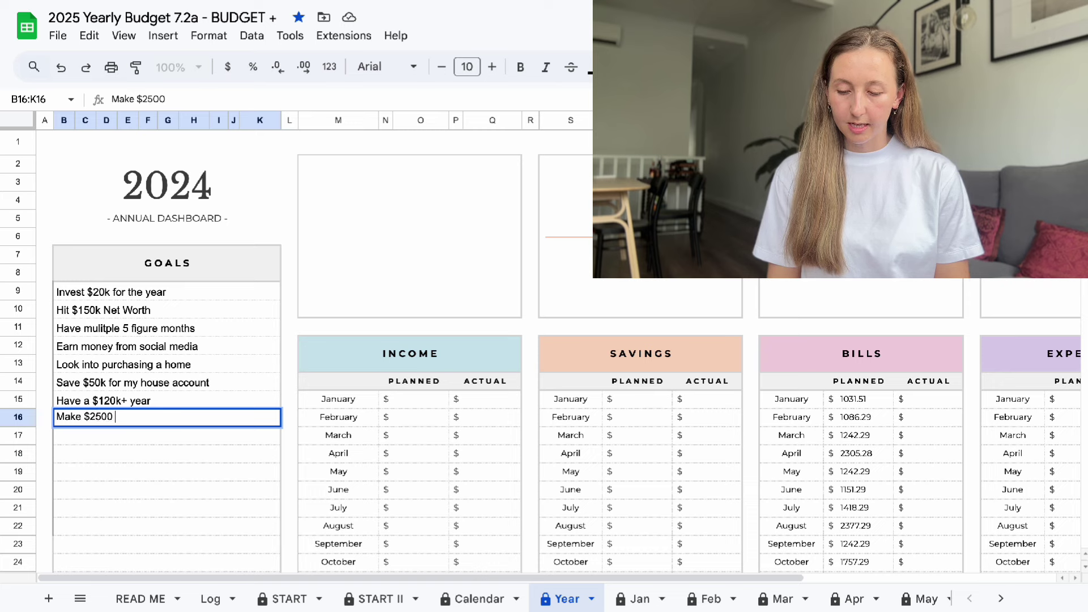
type(" from Int")
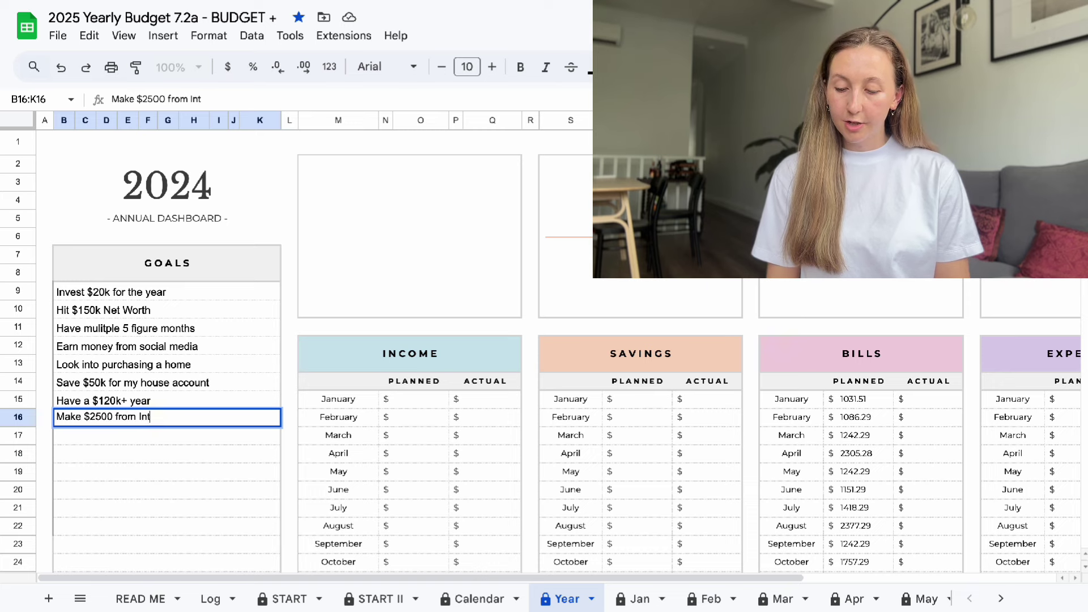
key("BackSpace")
key("BackSpace")
type("Bank Interest")
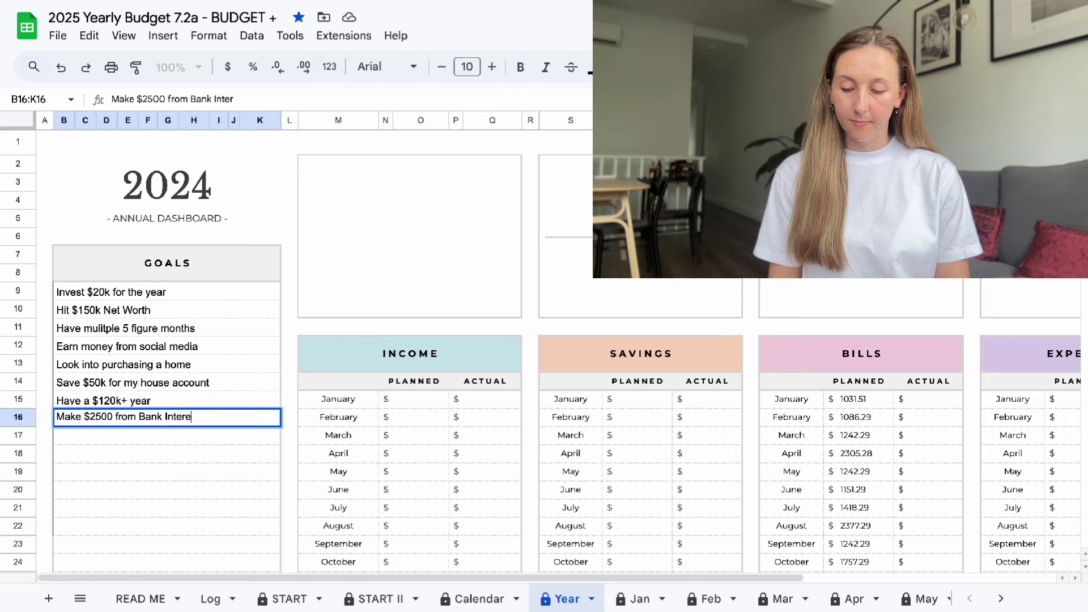
key("Return")
Add the goal "Make $2000 from Dividends" in row 17 of the Goals list.
type("Make ")
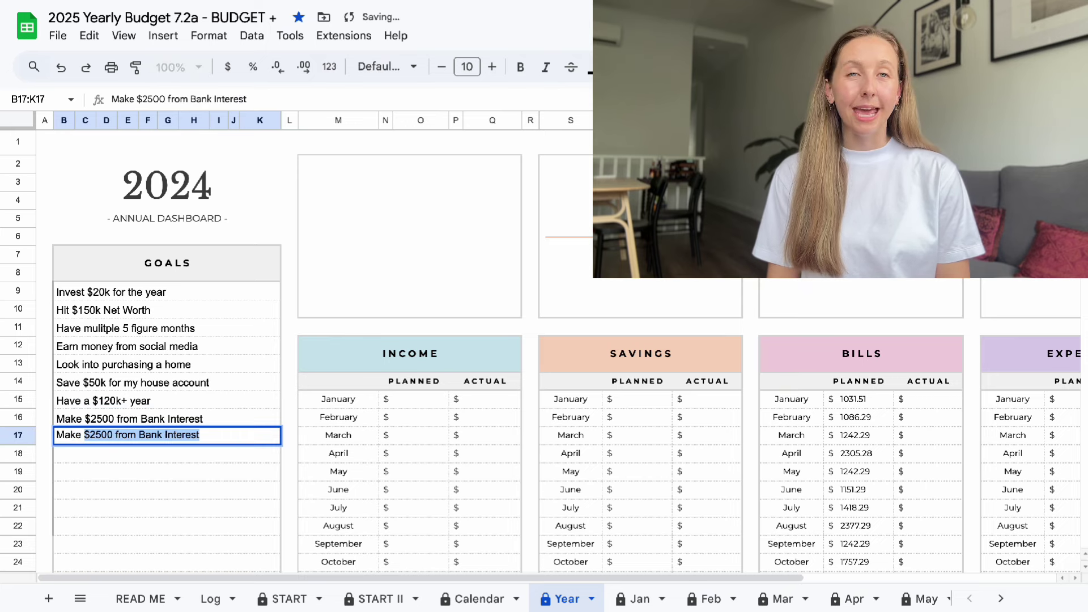
type("$2")
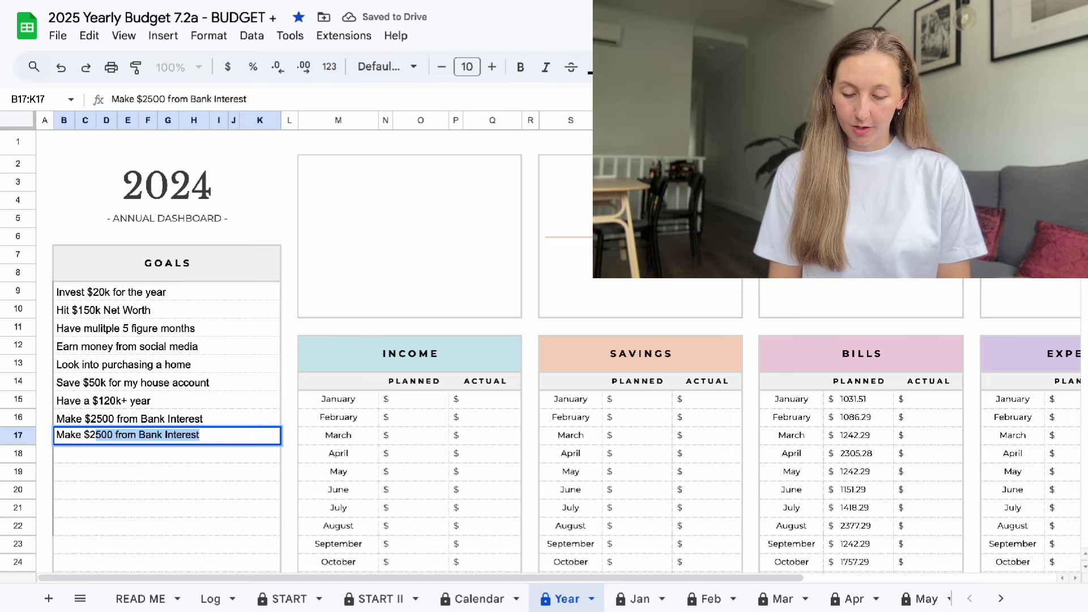
type("000")
type(" fr")
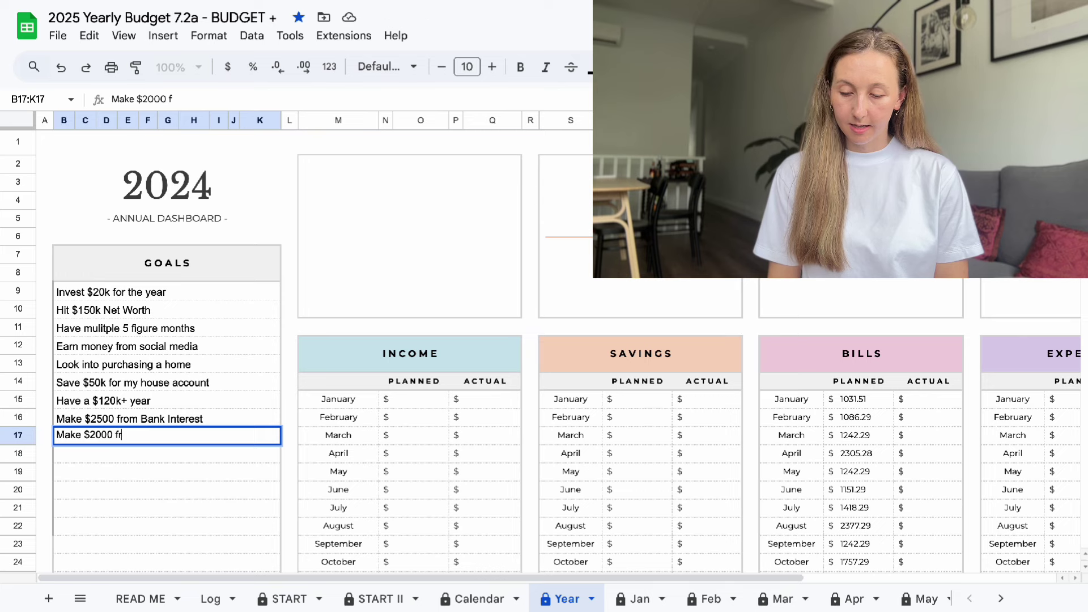
type("om Dividends")
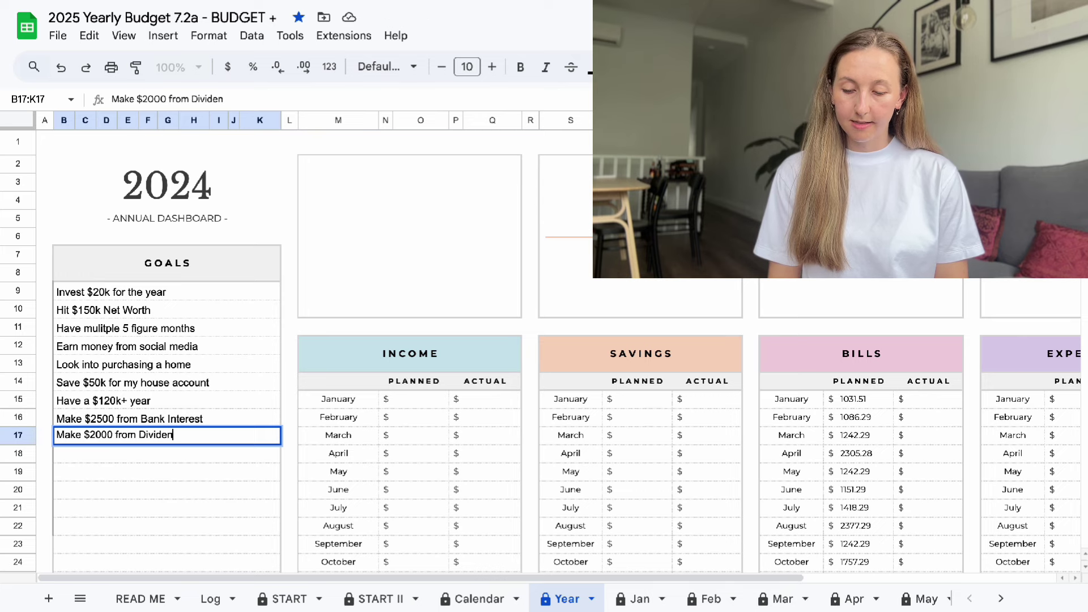
key("Return")
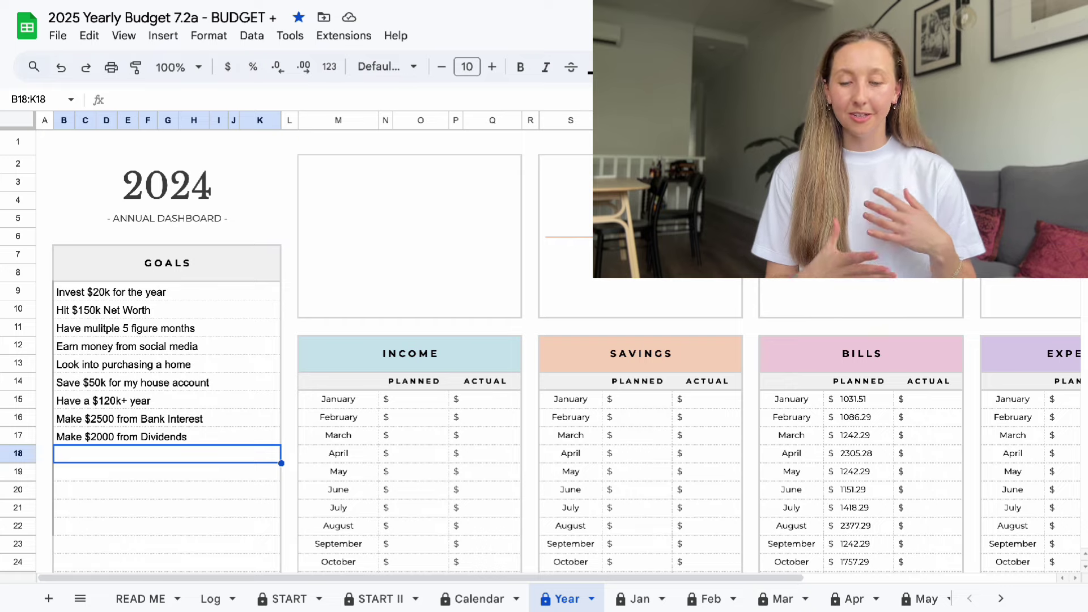
Look through the Year sheet's summary and month-by-month tables and the January budget dashboard.
scroll(301, 374, "down", 5)
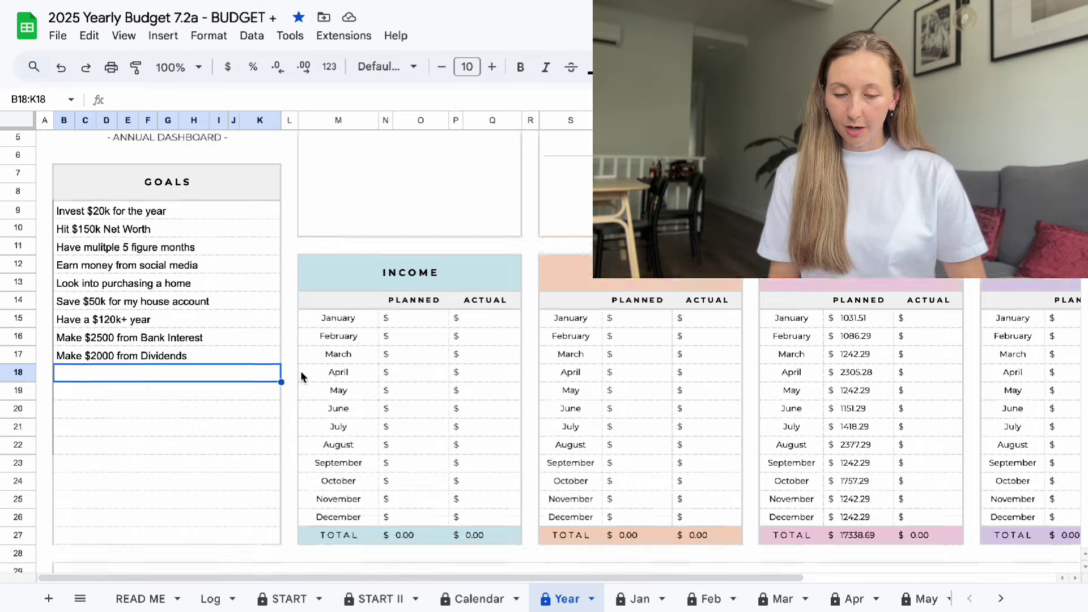
scroll(301, 373, "down", 12)
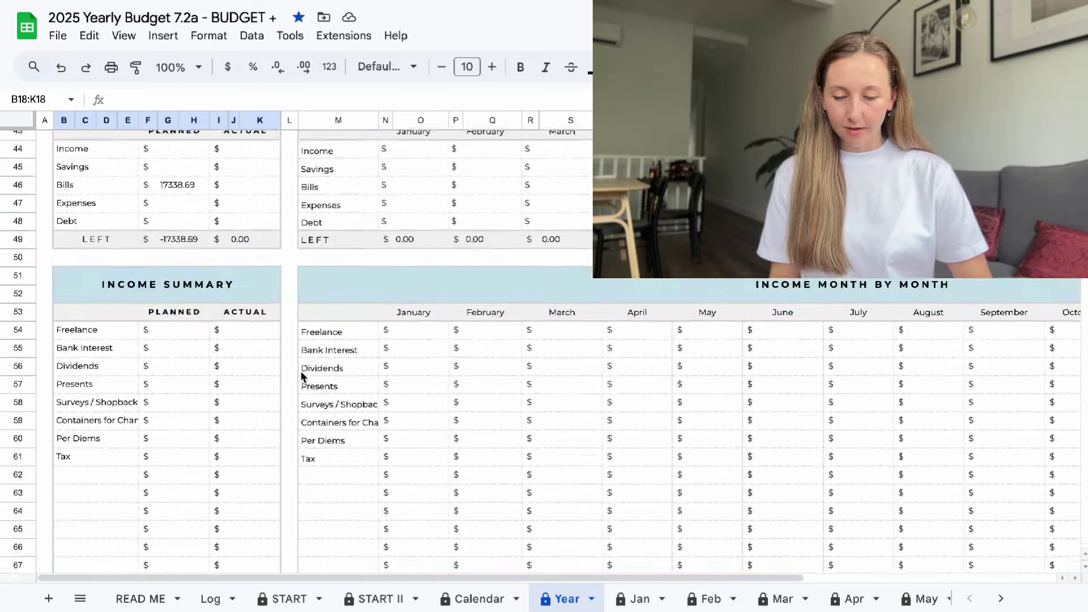
scroll(324, 273, "down", 20)
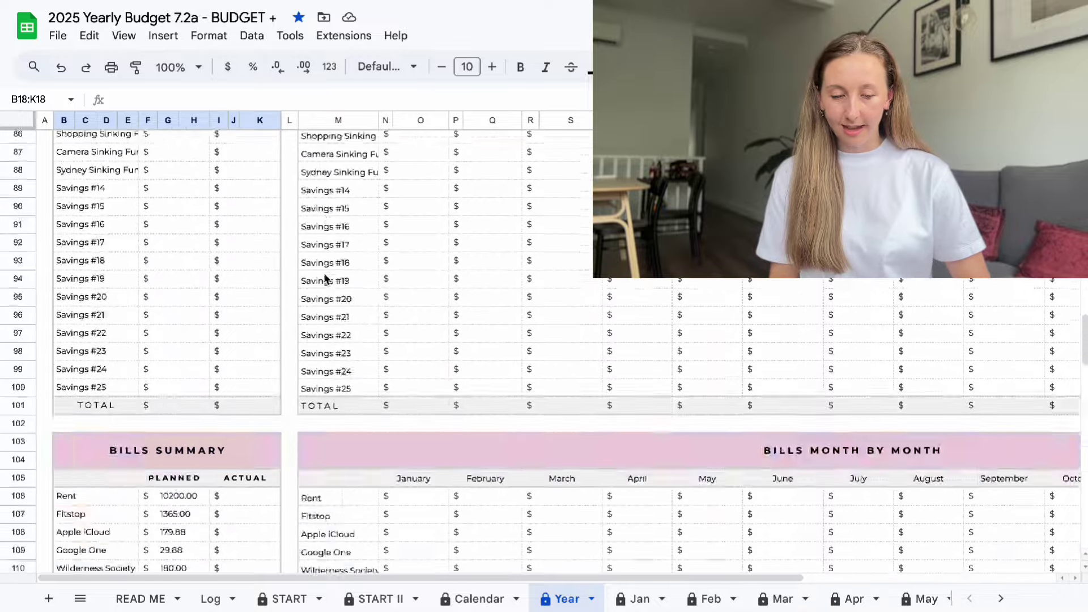
scroll(326, 278, "down", 10)
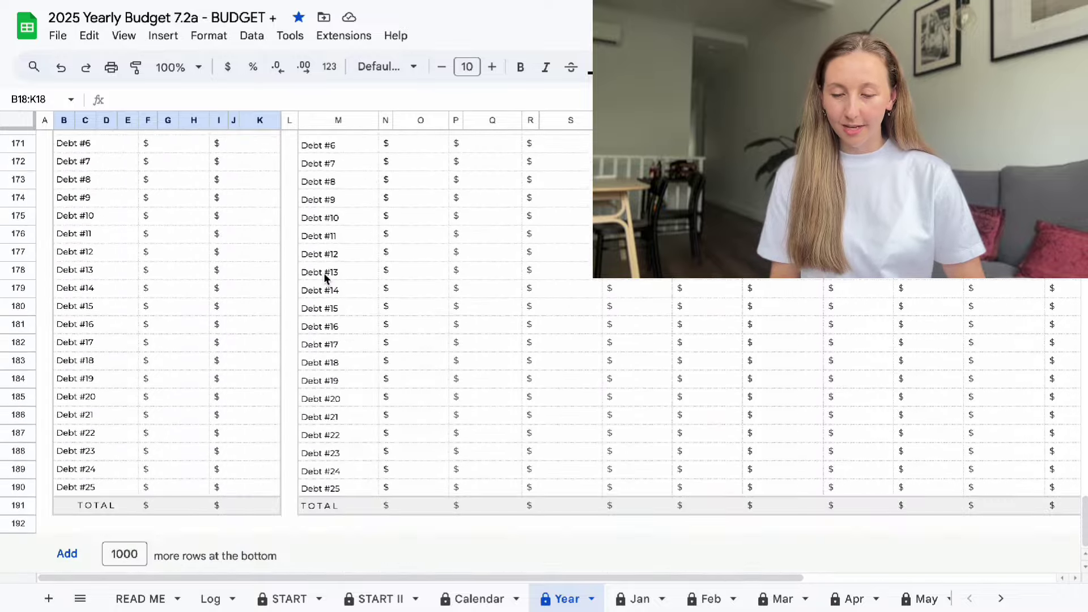
scroll(326, 278, "up", 20)
scroll(325, 273, "up", 20)
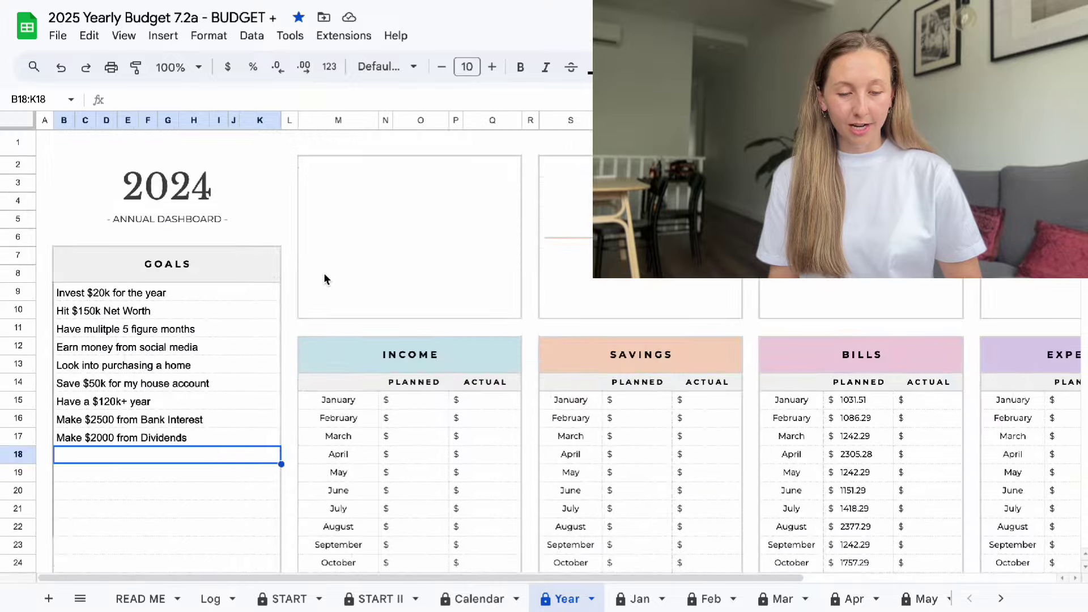
scroll(325, 273, "right", 5)
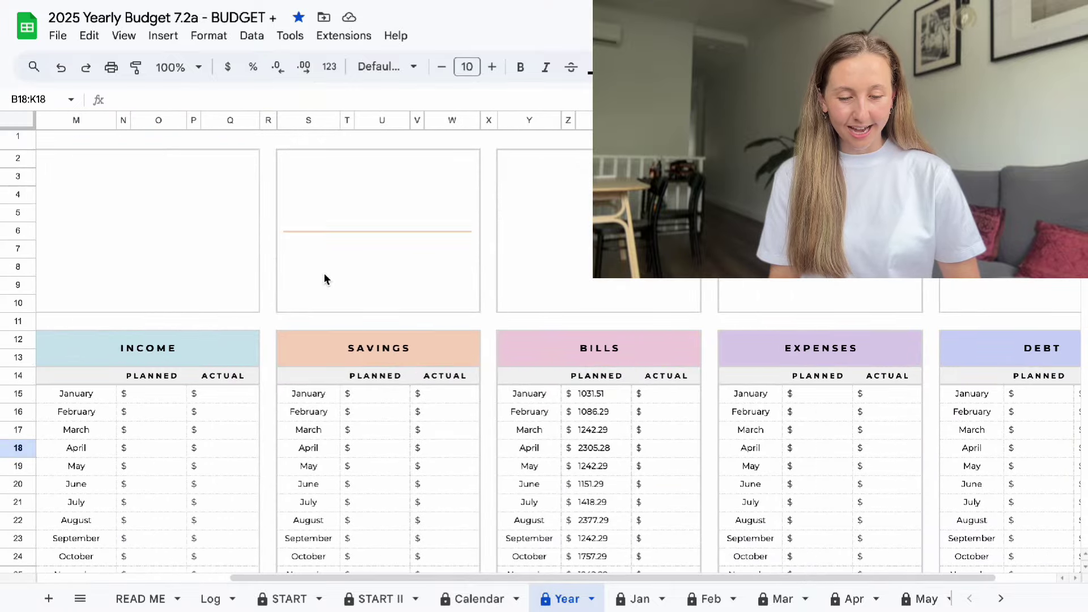
scroll(324, 278, "left", 5)
mouse_move(668, 609)
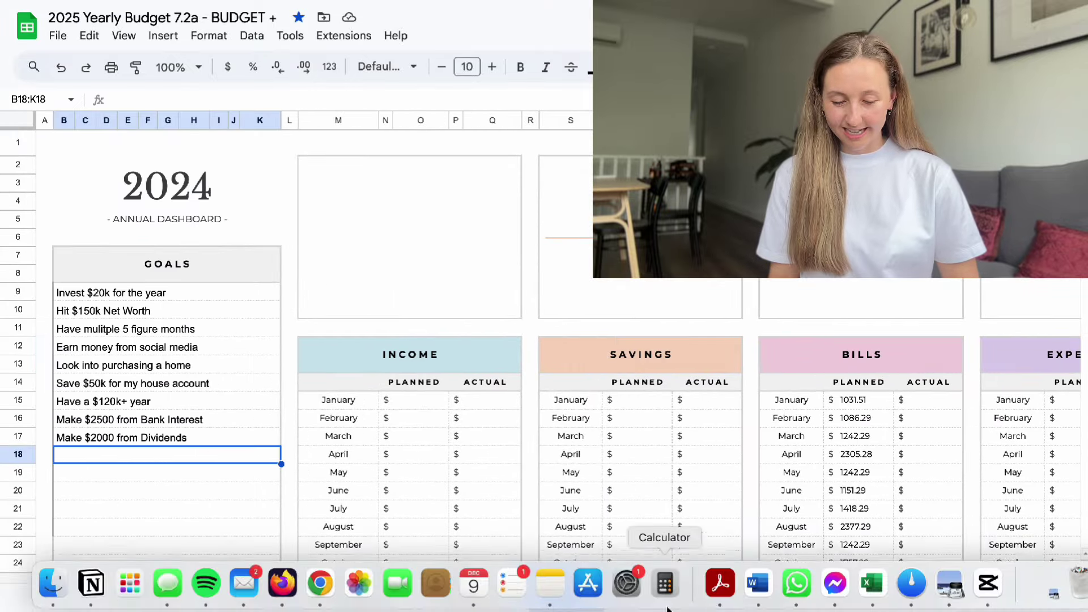
left_click(636, 598)
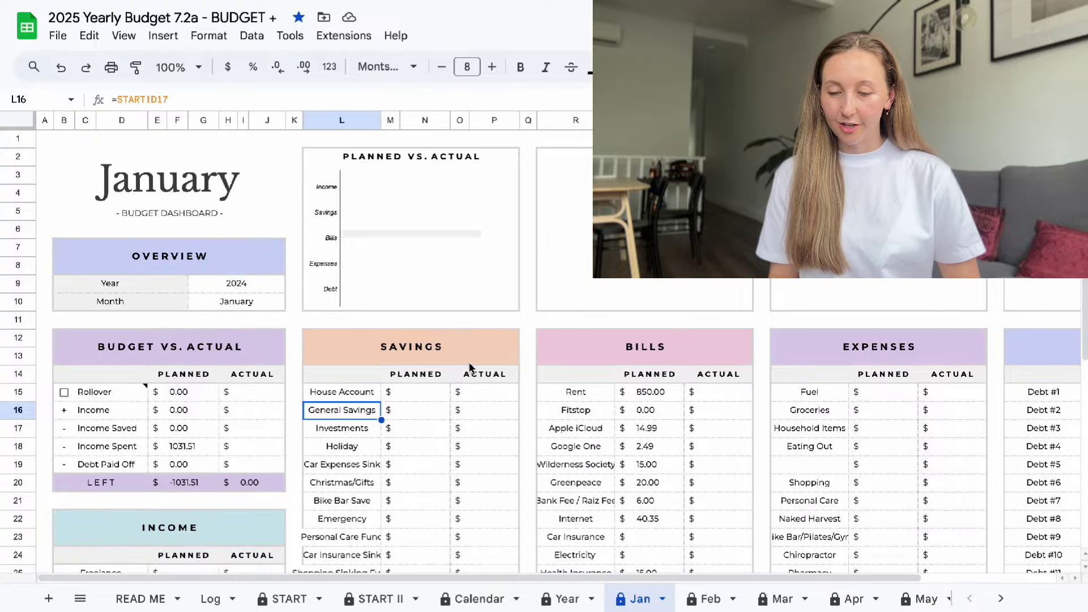
scroll(469, 340, "right", 3)
scroll(470, 368, "left", 3)
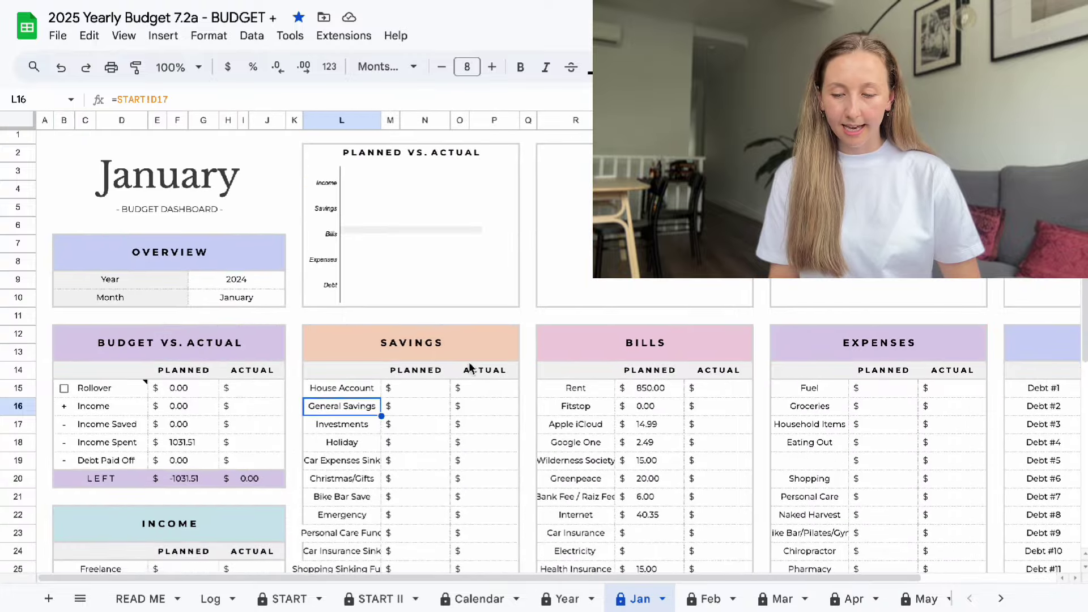
scroll(469, 367, "down", 7)
scroll(469, 367, "up", 7)
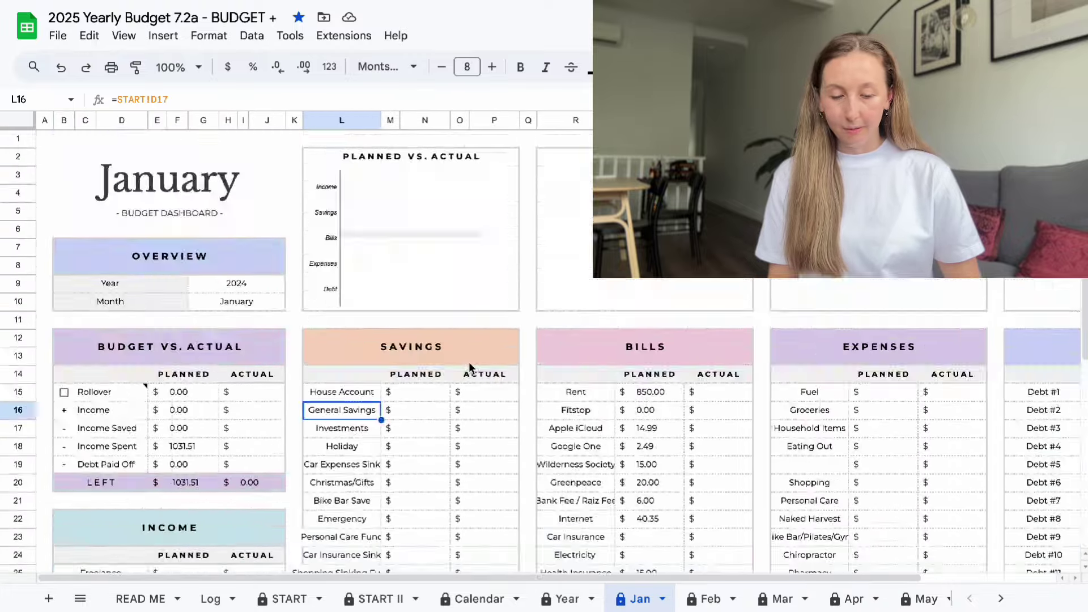
Add "PGD" as an income category in row 24 of the Income list on the START sheet.
left_click(289, 599)
scroll(236, 435, "down", 3)
left_click(233, 404)
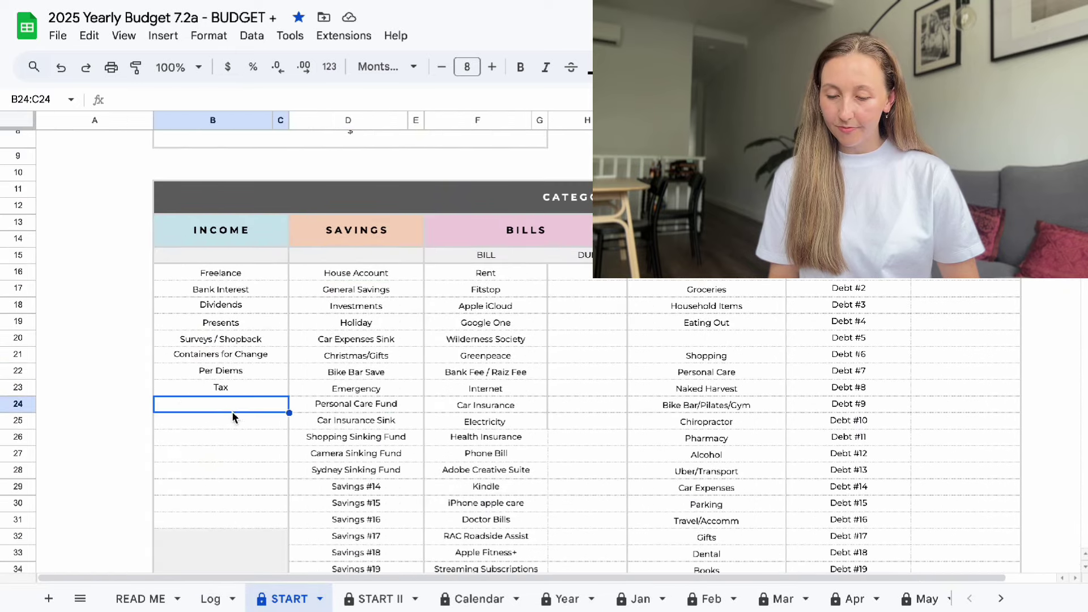
type("PC")
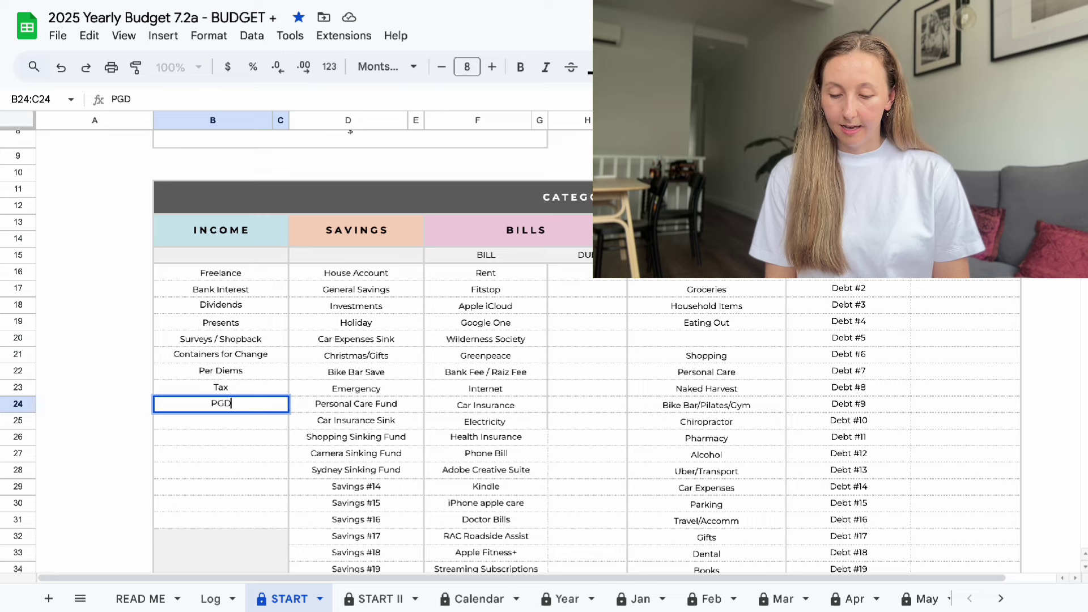
type("D")
key("Return")
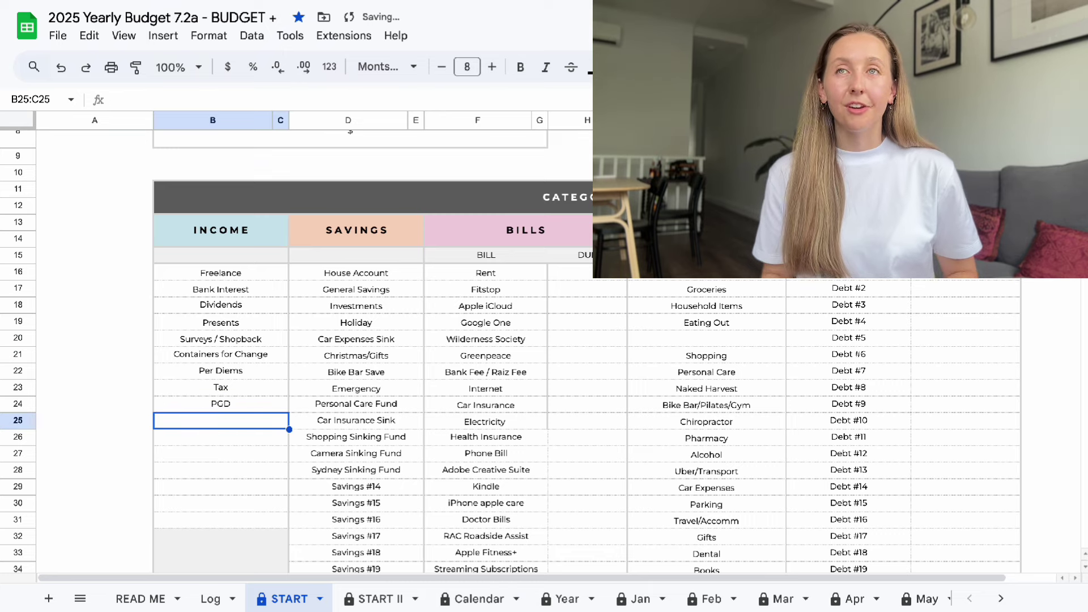
key("Up")
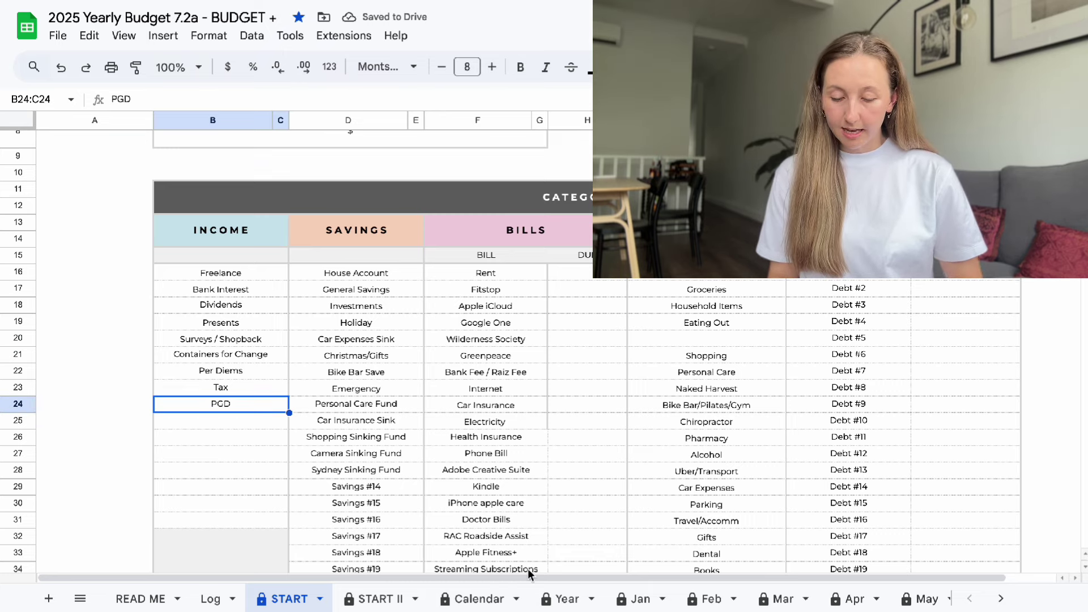
Set the planned PGD income on the Jan sheet to 7500.
left_click(637, 599)
scroll(291, 475, "down", 4)
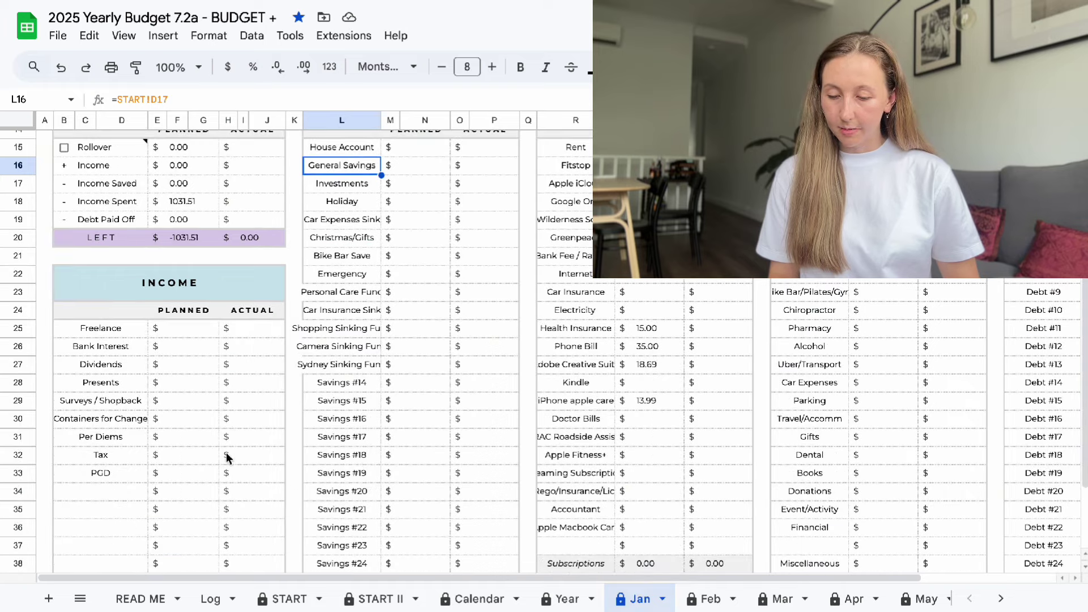
left_click(91, 474)
left_click(185, 478)
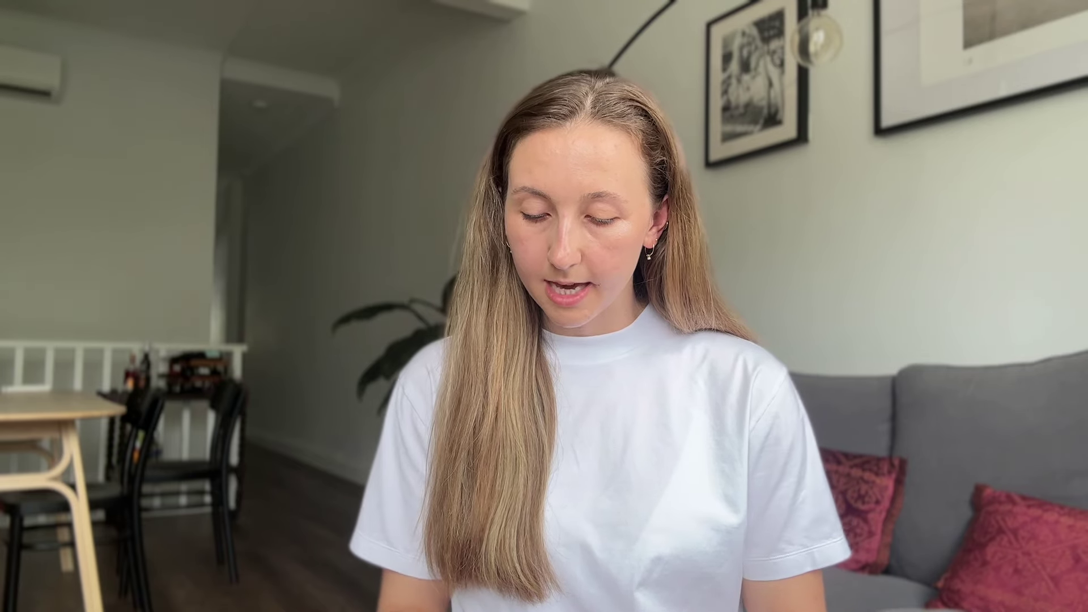
type("7500")
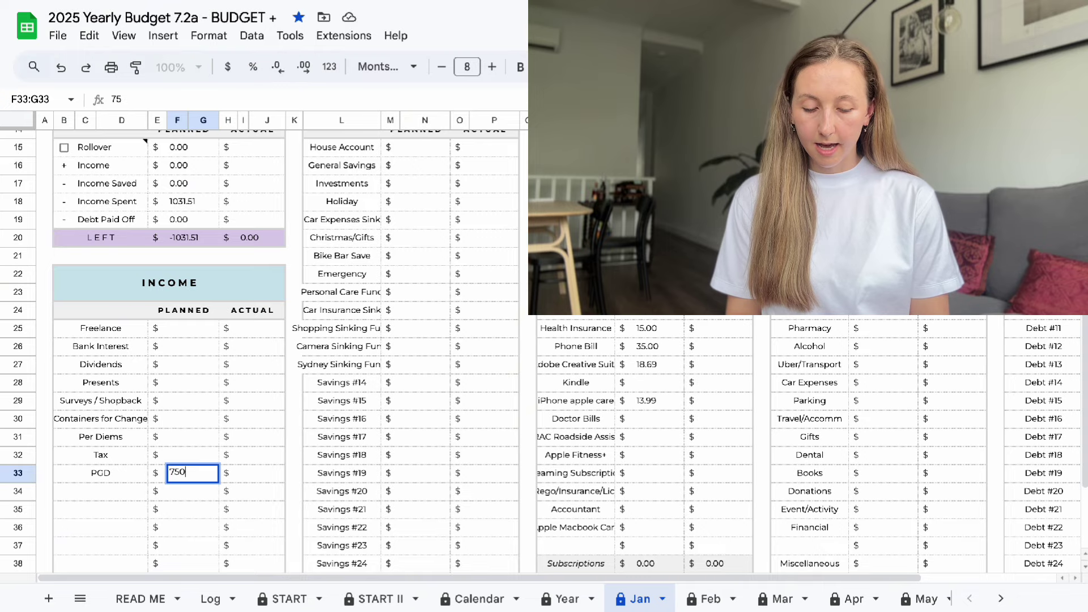
key("Return")
left_click(192, 472)
Set January's planned income to 100 for Per Diems and 3500 for Tax.
left_click(193, 455)
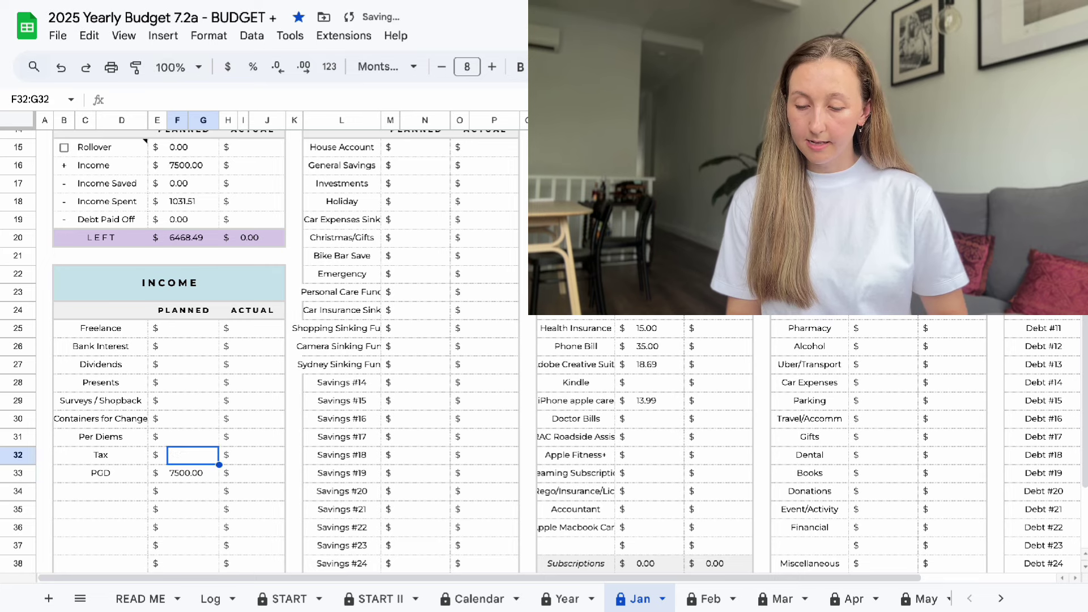
left_click(175, 424)
left_click(175, 437)
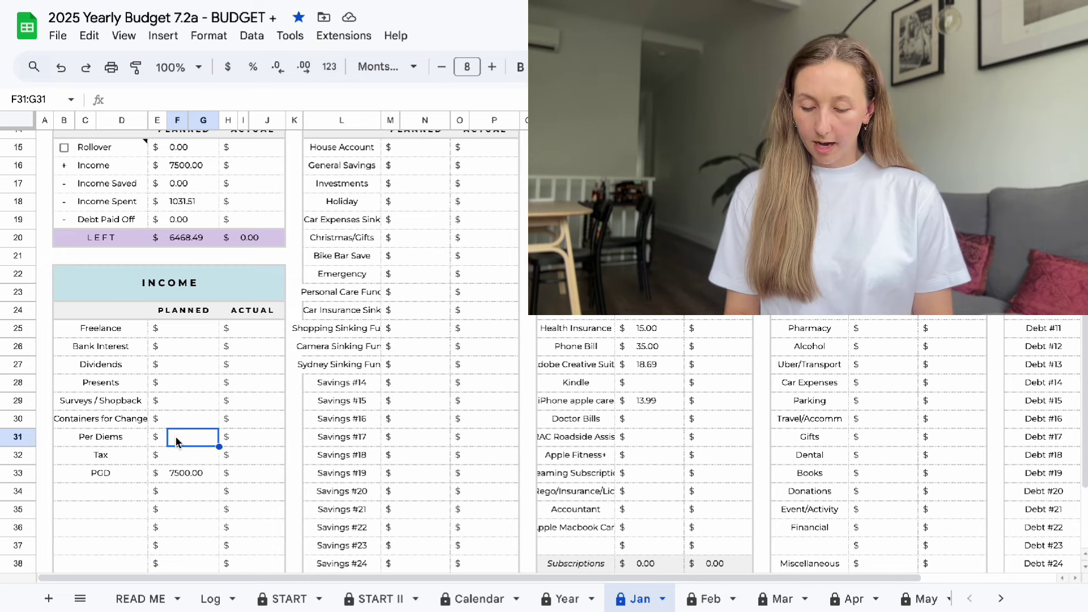
type("100")
key("Return")
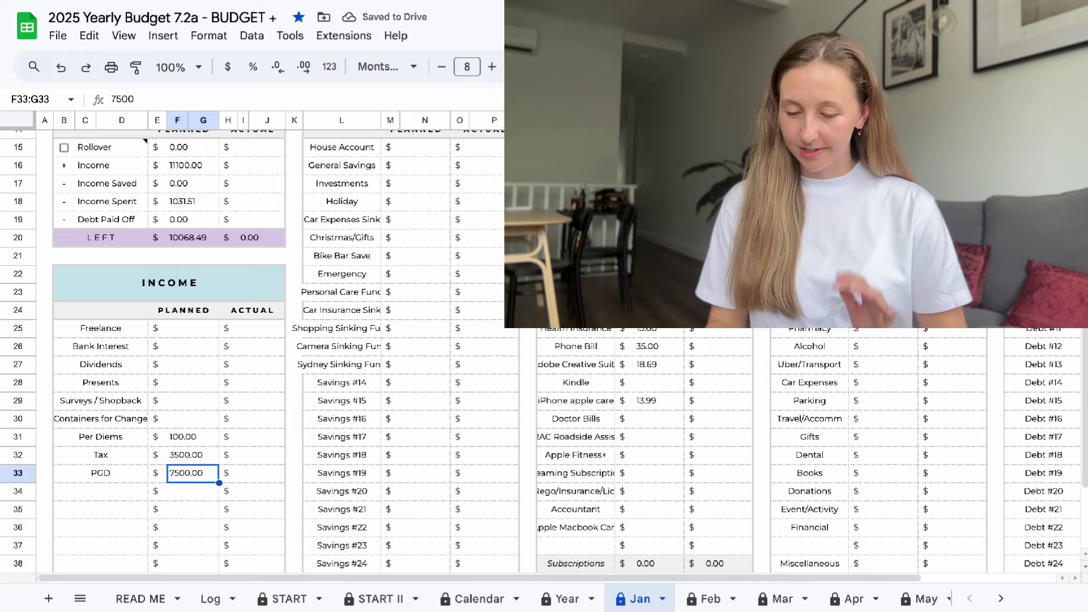
Set January's planned Bank Interest income to 300.
scroll(253, 389, "up", 2)
scroll(253, 389, "up", 1)
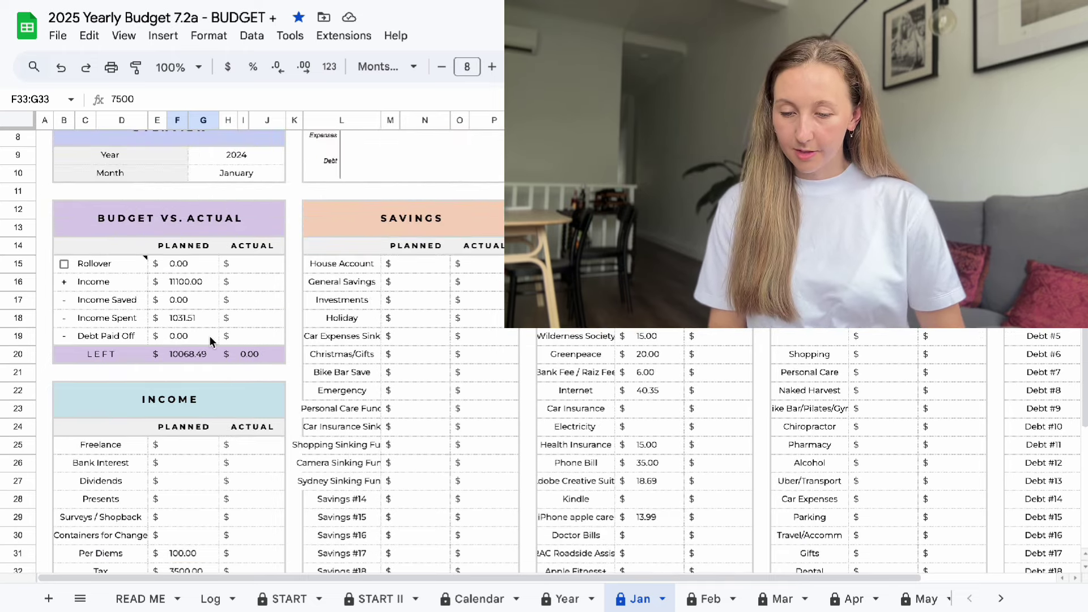
scroll(209, 337, "up", 1)
scroll(209, 336, "down", 5)
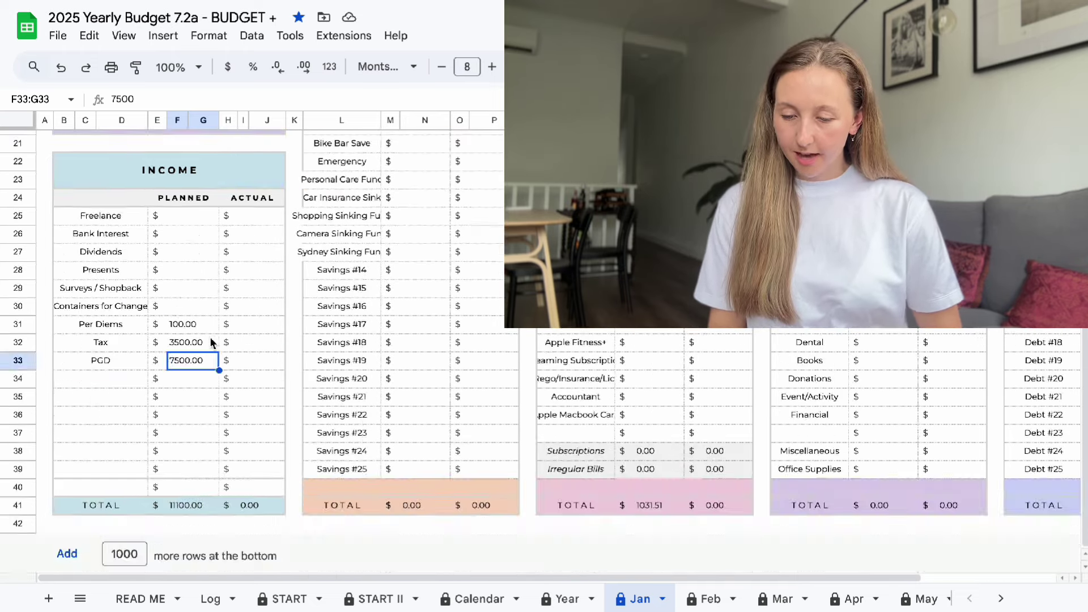
left_click(191, 233)
type("300")
key("Return")
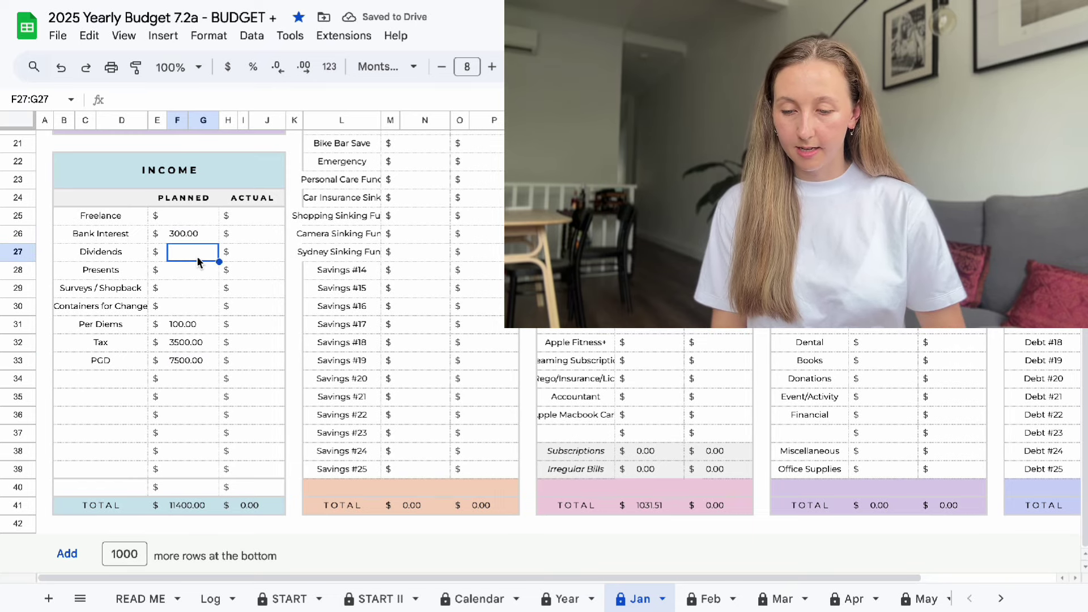
Set January's planned Dividends income to 350.
type("120")
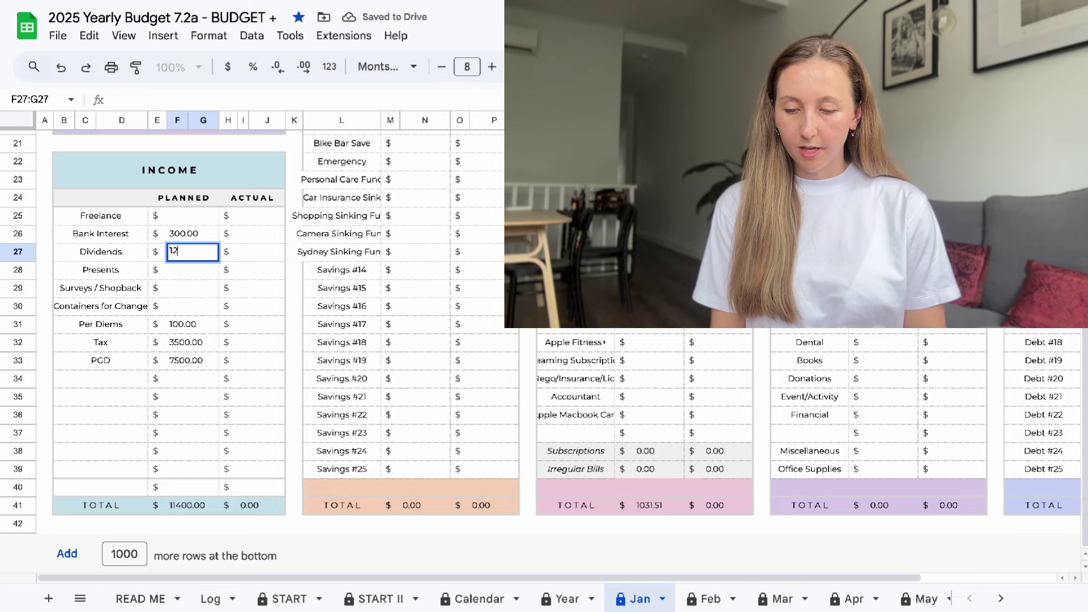
key("Return")
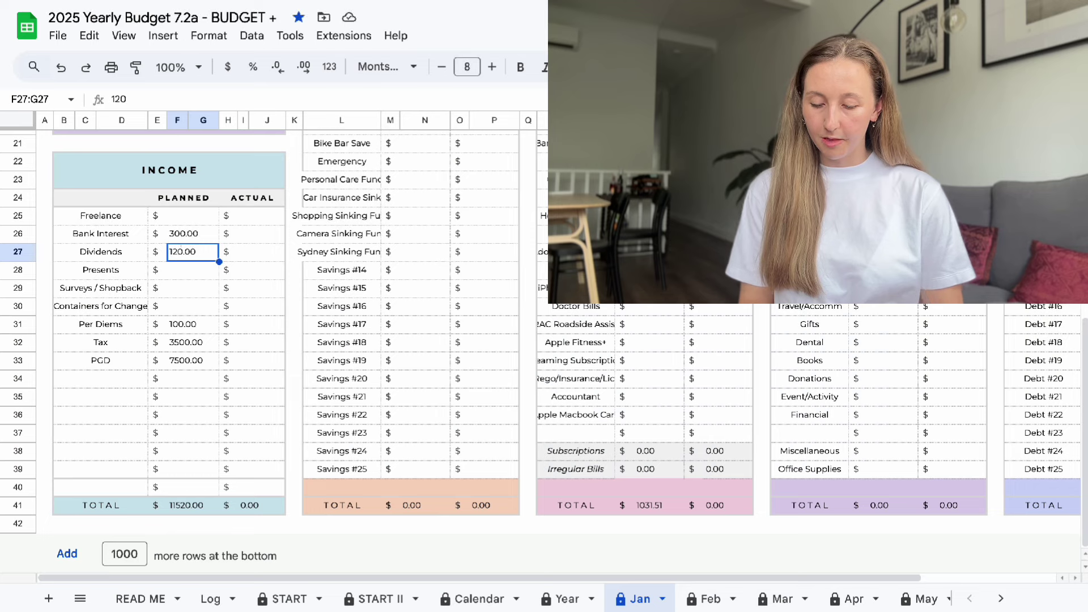
type("2")
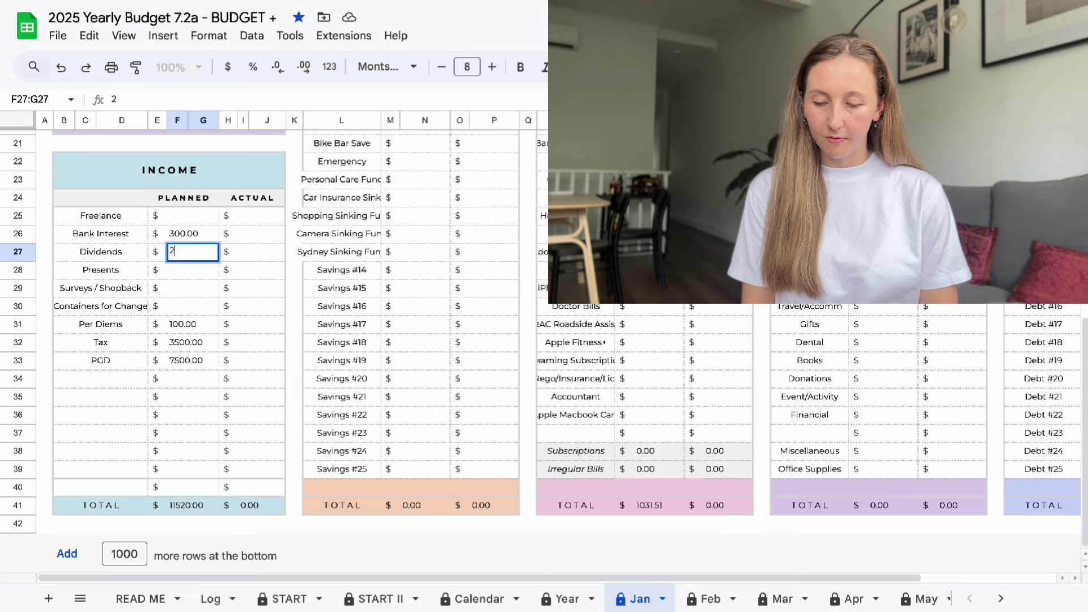
type("50")
key("Return")
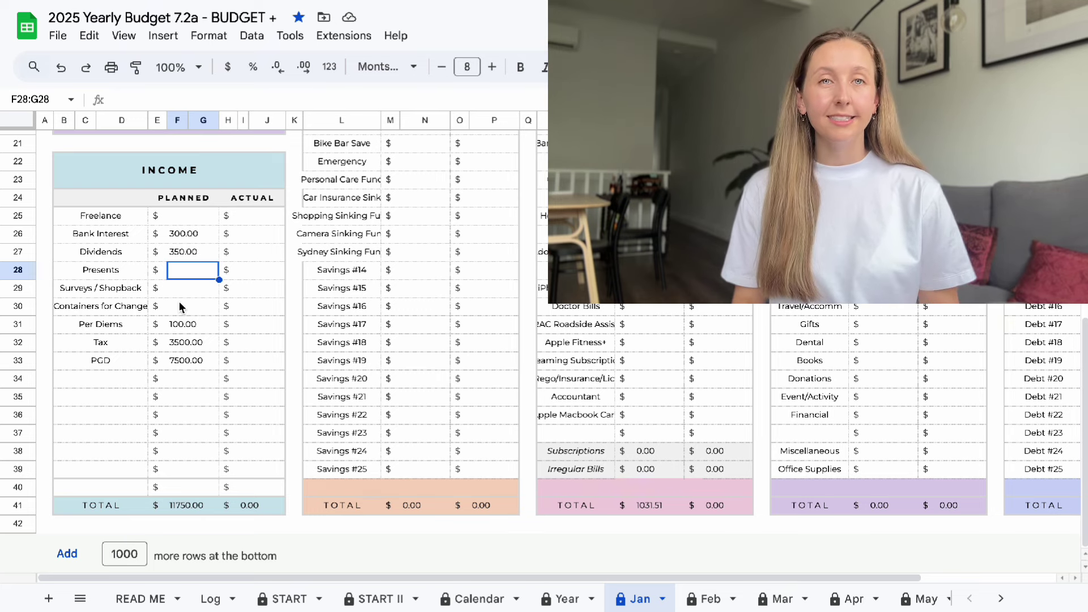
Fill in January's planned income with 0 for Presents, 20 for Surveys / Shopback and 10 for Containers for Change.
type("0")
key("Return")
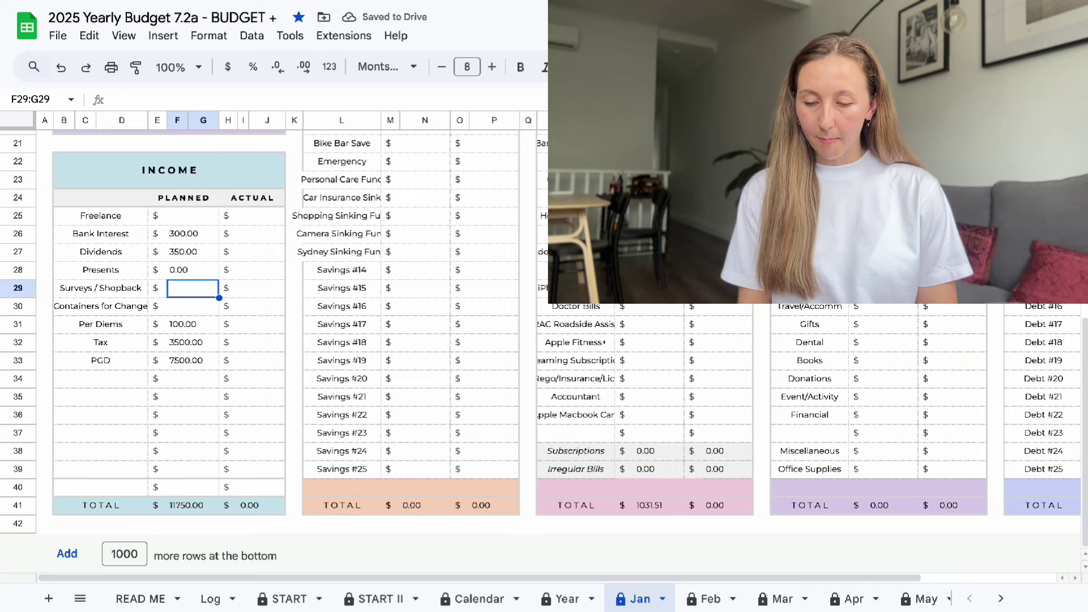
type("20")
key("Return")
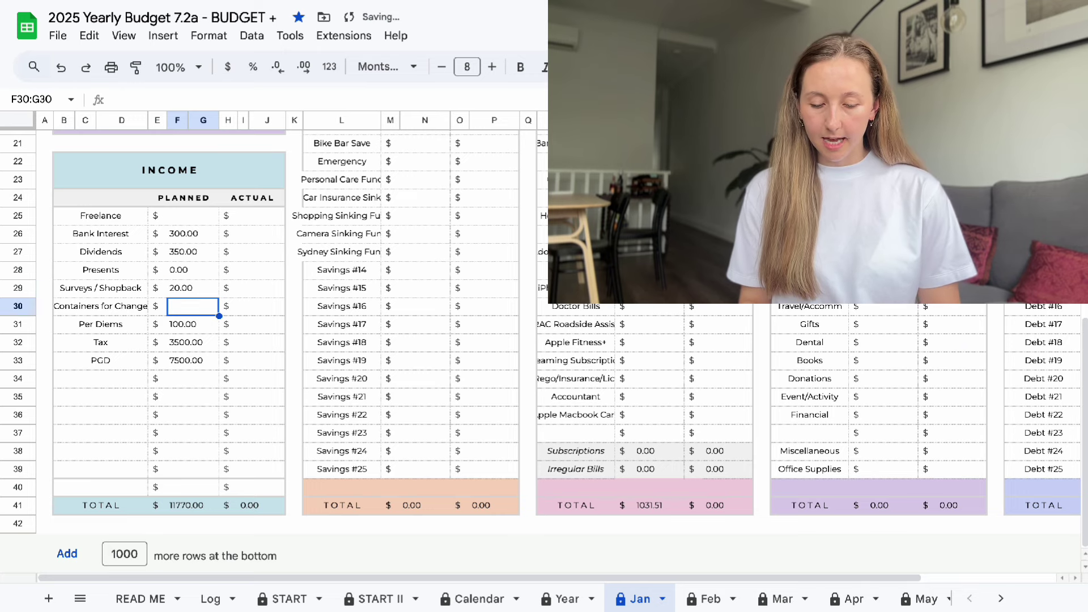
type("10")
key("Return")
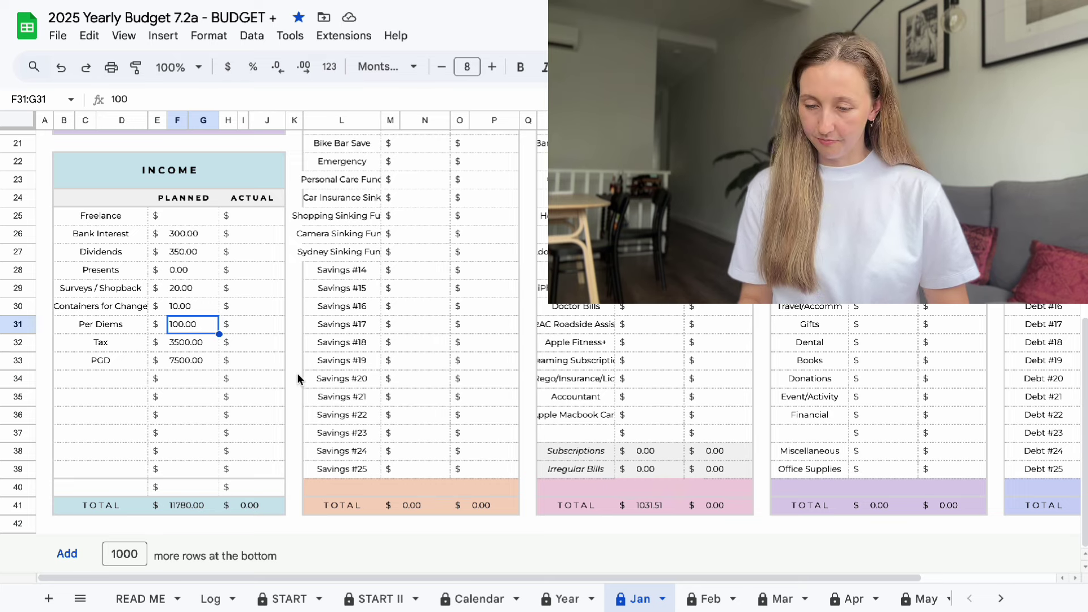
Set January's planned Freelance income to 0.
left_click(178, 213)
type("0")
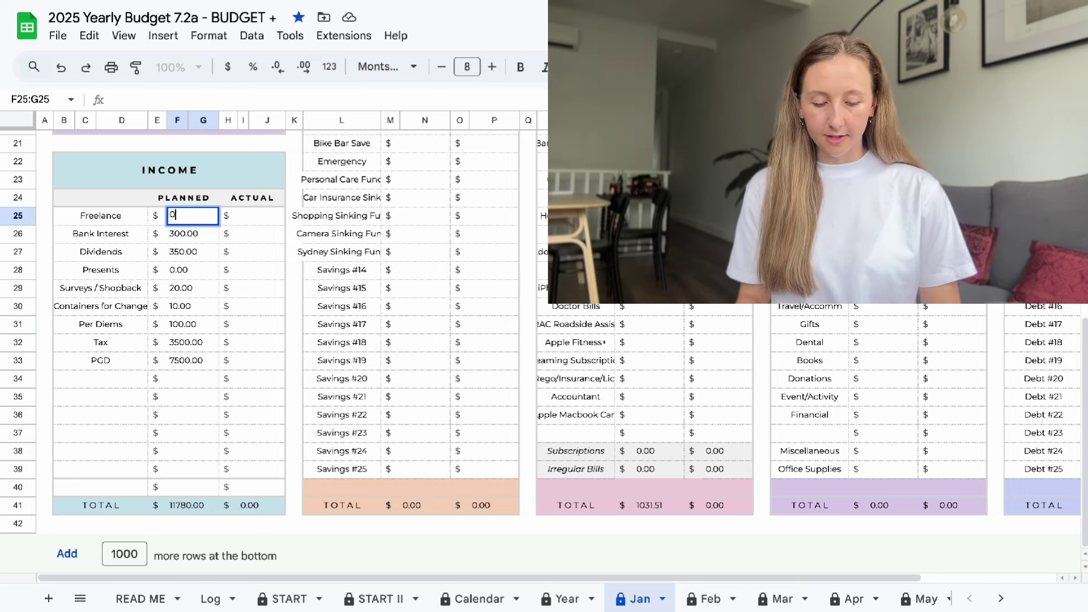
key("Return")
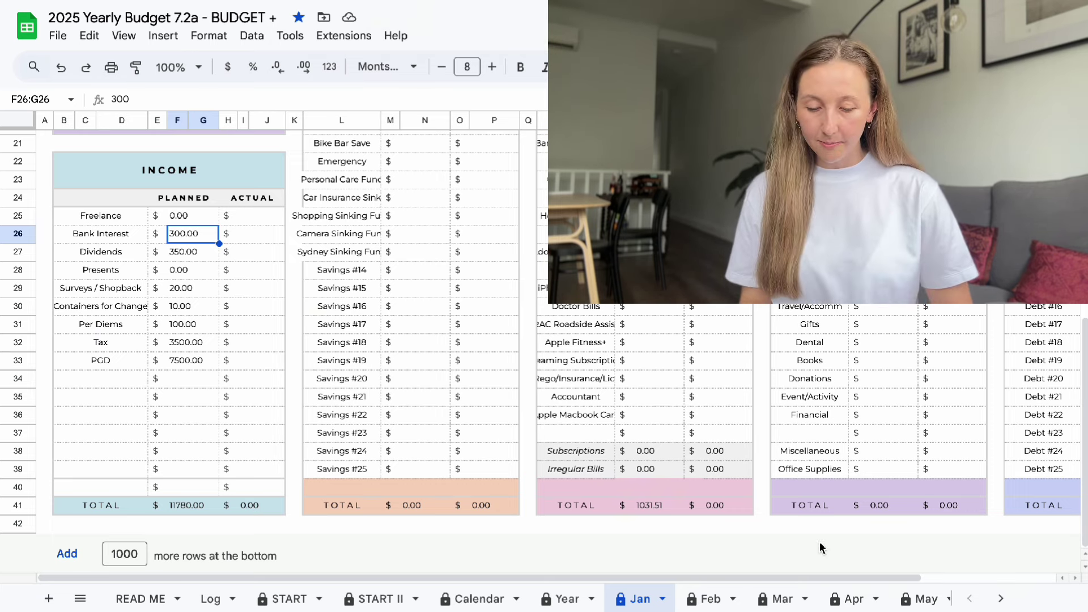
Open the February budget sheet.
left_click(710, 599)
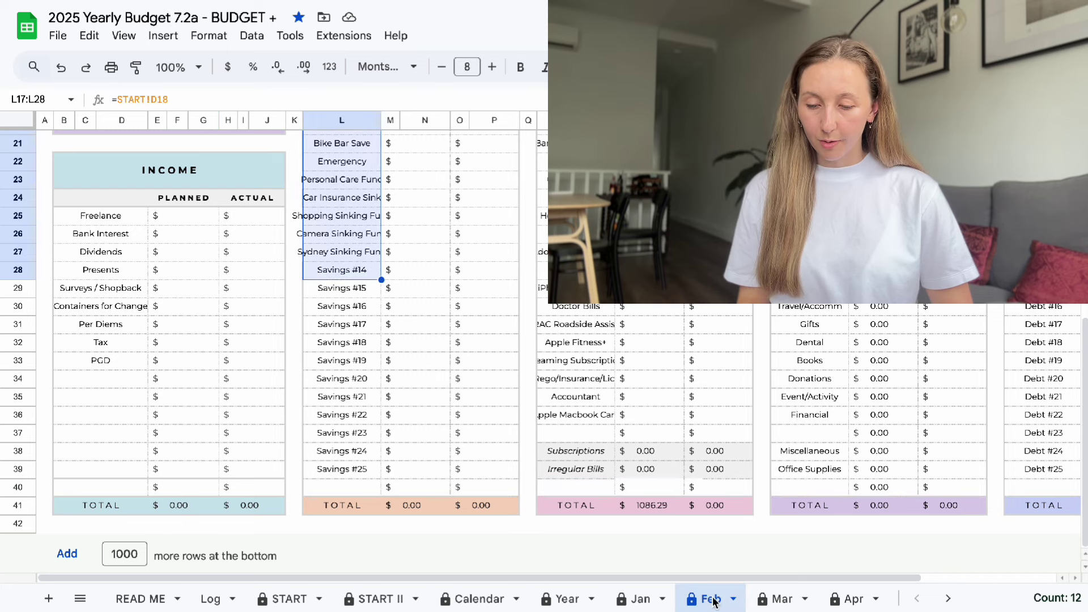